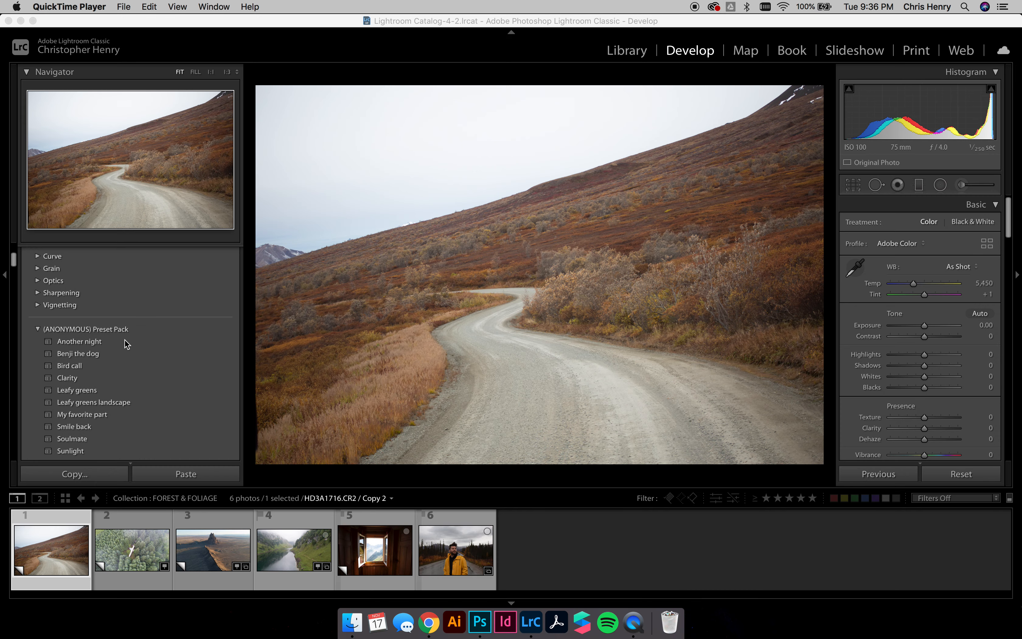
Try the Another night and Sunlight presets on the road photo, and reset its edits.
{"action": "left_click", "coordinate": [104, 342]}
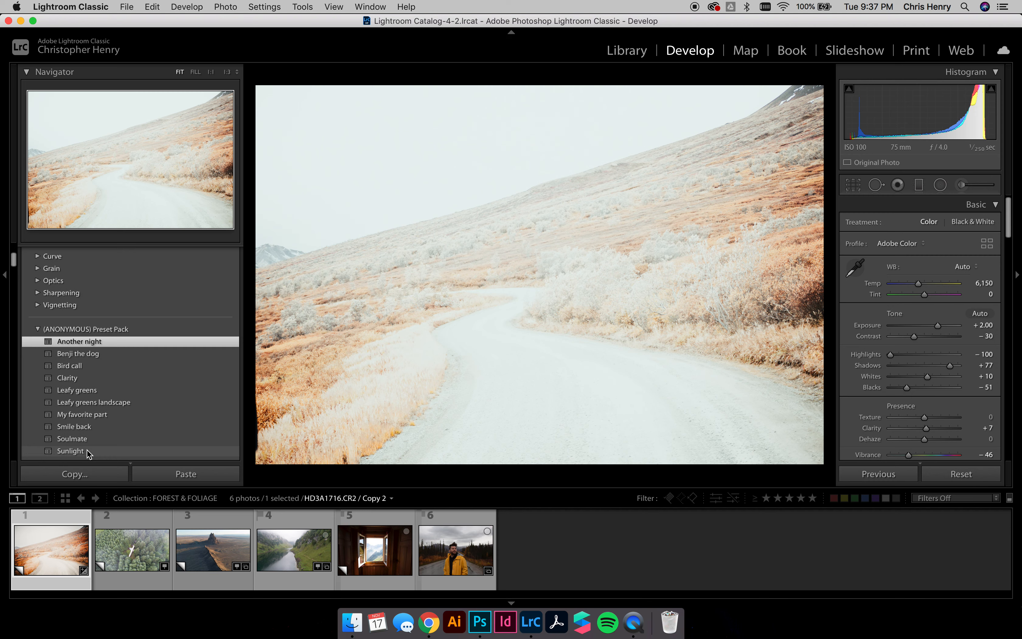
{"action": "left_click", "coordinate": [72, 451]}
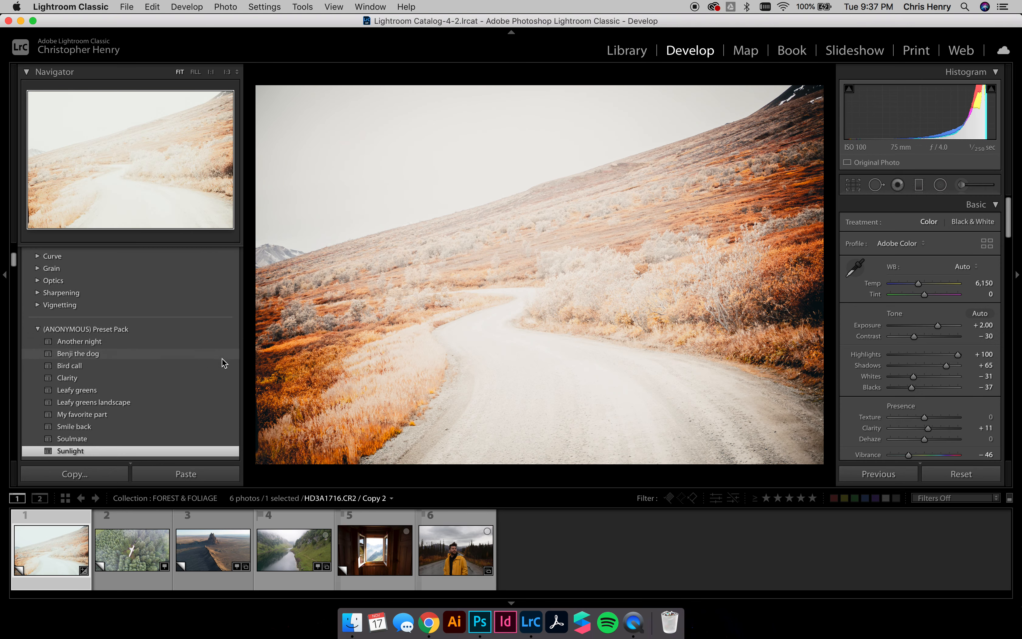
{"action": "scroll", "coordinate": [240, 366], "scroll_direction": "up", "scroll_amount": 6}
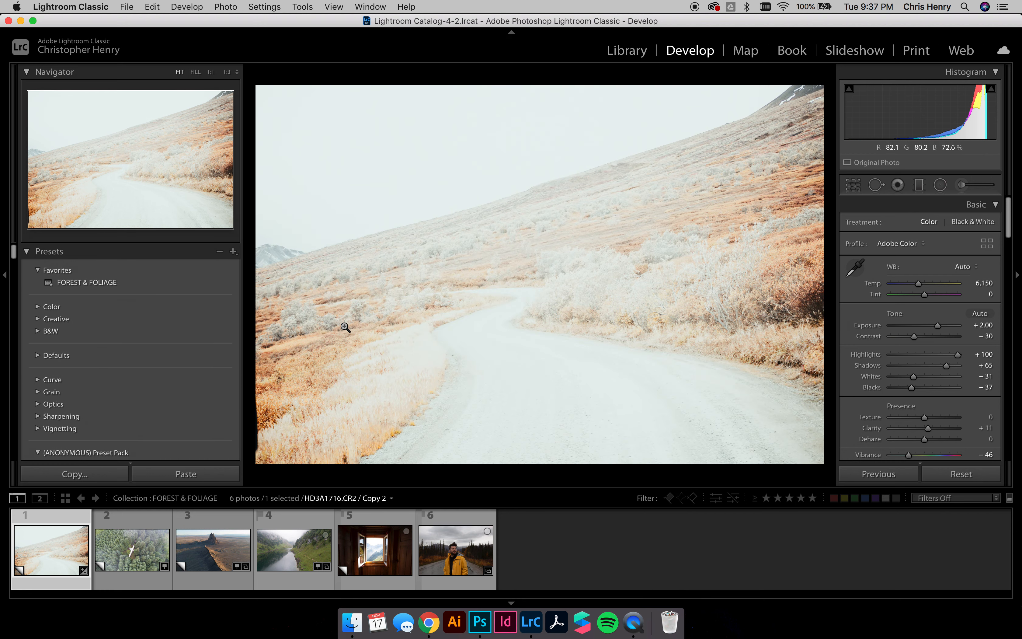
{"action": "left_click", "coordinate": [960, 473]}
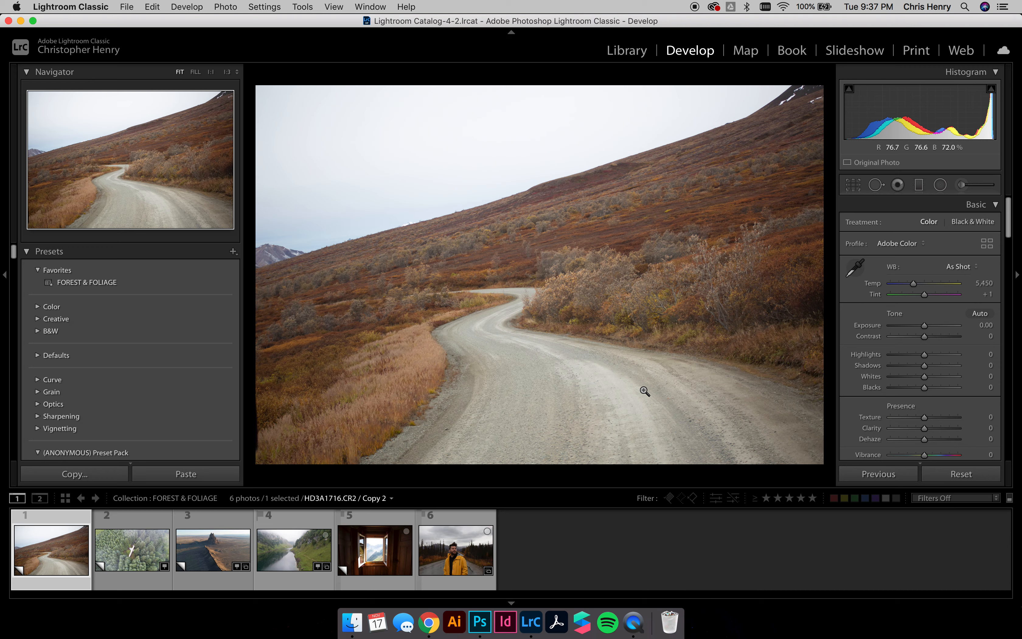
Apply the FOREST & FOLIAGE preset to the road photo and set Temp to 5,778 and Tint to +15.
{"action": "left_click", "coordinate": [176, 283]}
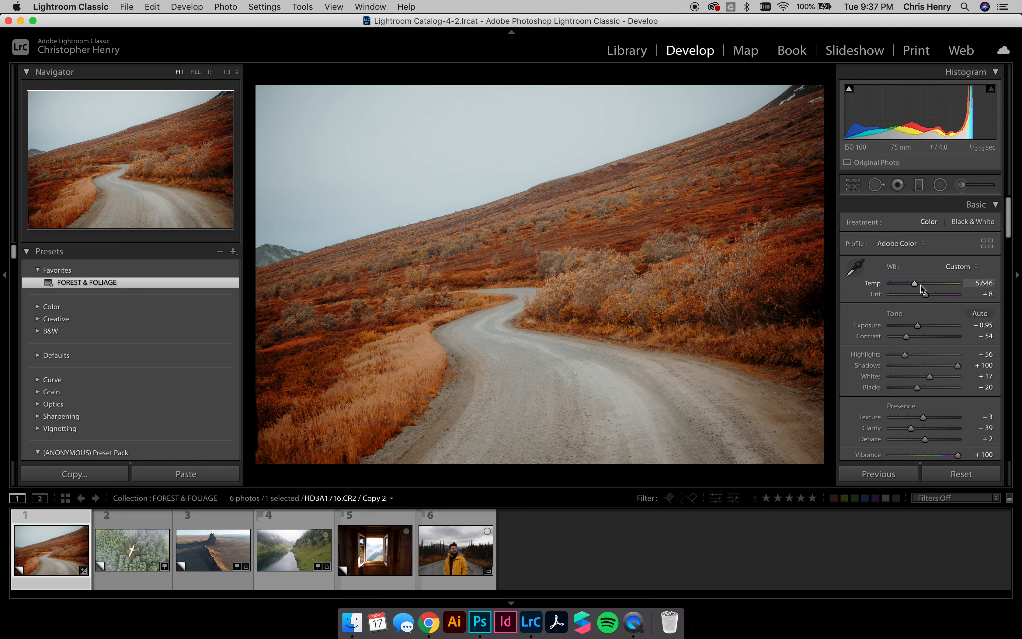
{"action": "left_click_drag", "start_coordinate": [920, 290], "coordinate": [915, 287]}
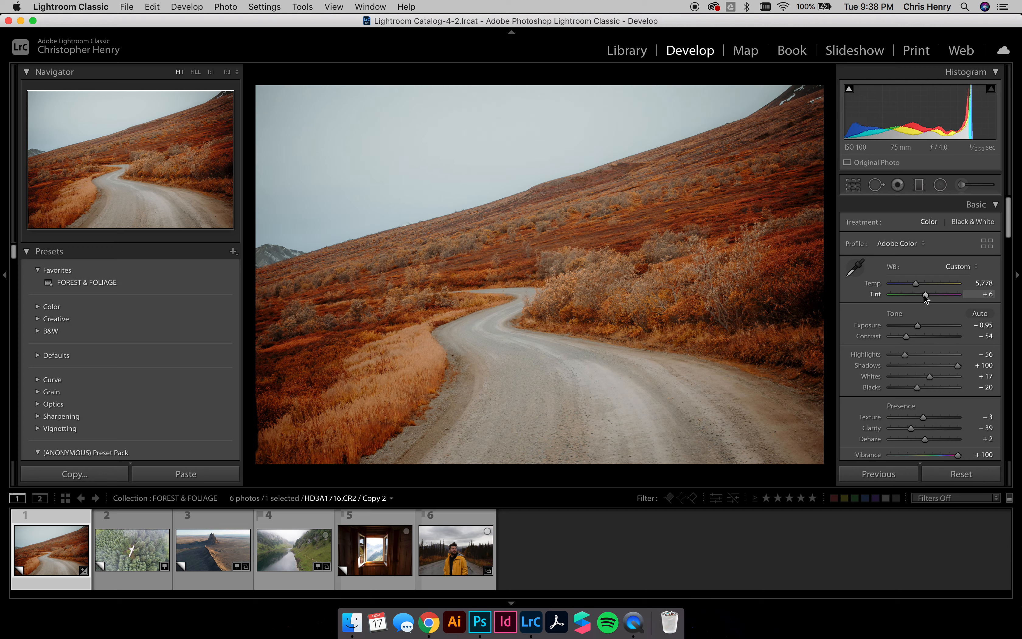
{"action": "left_click_drag", "start_coordinate": [924, 293], "coordinate": [926, 293]}
Set the road photo's Texture to +7.
{"action": "scroll", "coordinate": [841, 339], "scroll_direction": "down", "scroll_amount": 3}
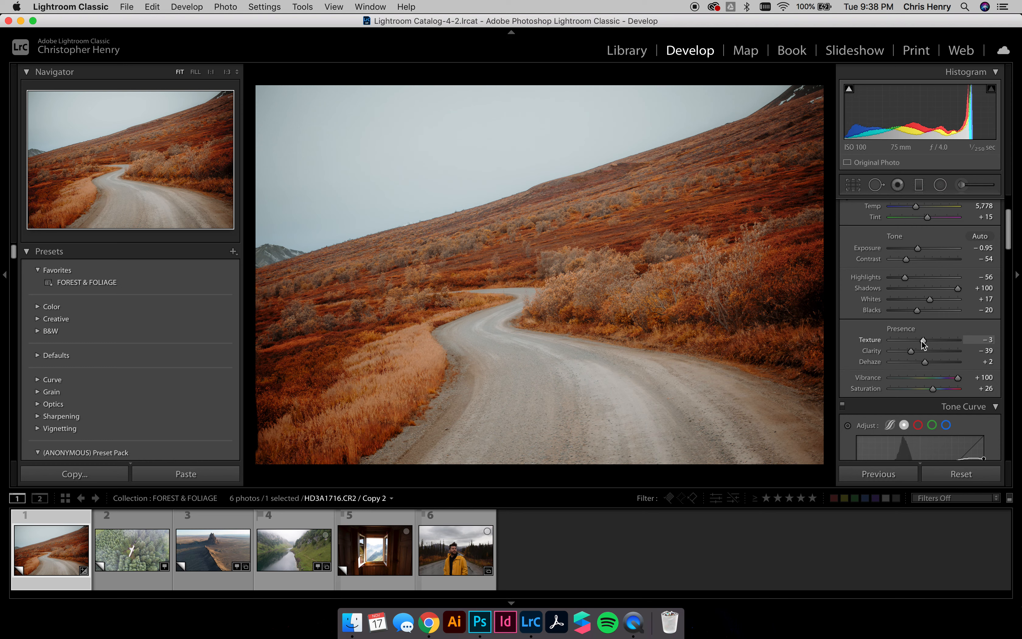
{"action": "left_click_drag", "start_coordinate": [922, 340], "coordinate": [924, 340]}
{"action": "scroll", "coordinate": [924, 363], "scroll_direction": "down", "scroll_amount": 5}
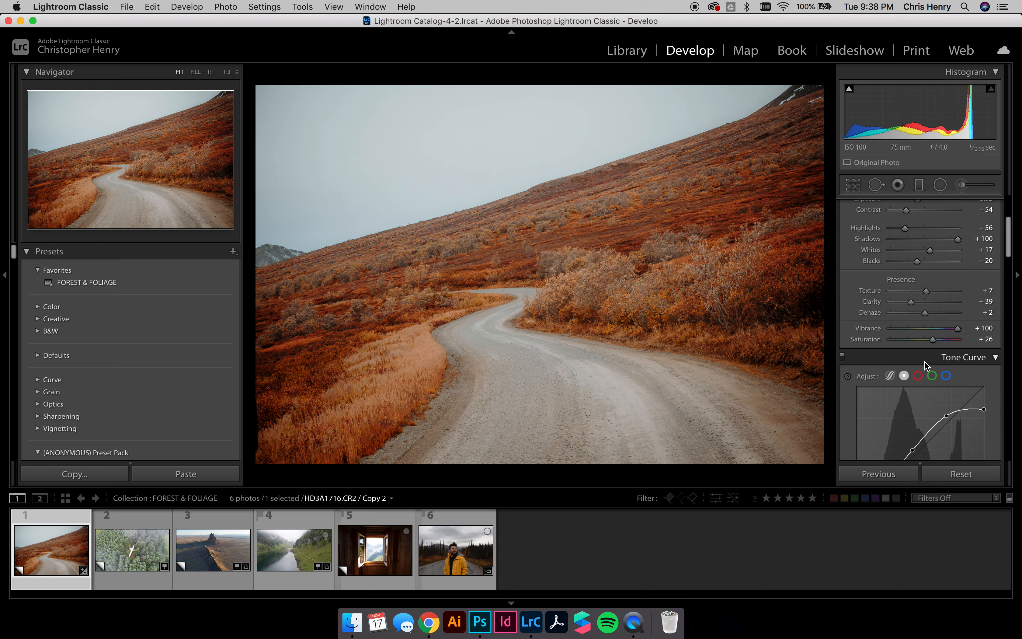
Set the road photo's HSL luminance to −59 for Red, +10 for Orange and +43 for Yellow.
{"action": "scroll", "coordinate": [924, 362], "scroll_direction": "down", "scroll_amount": 12}
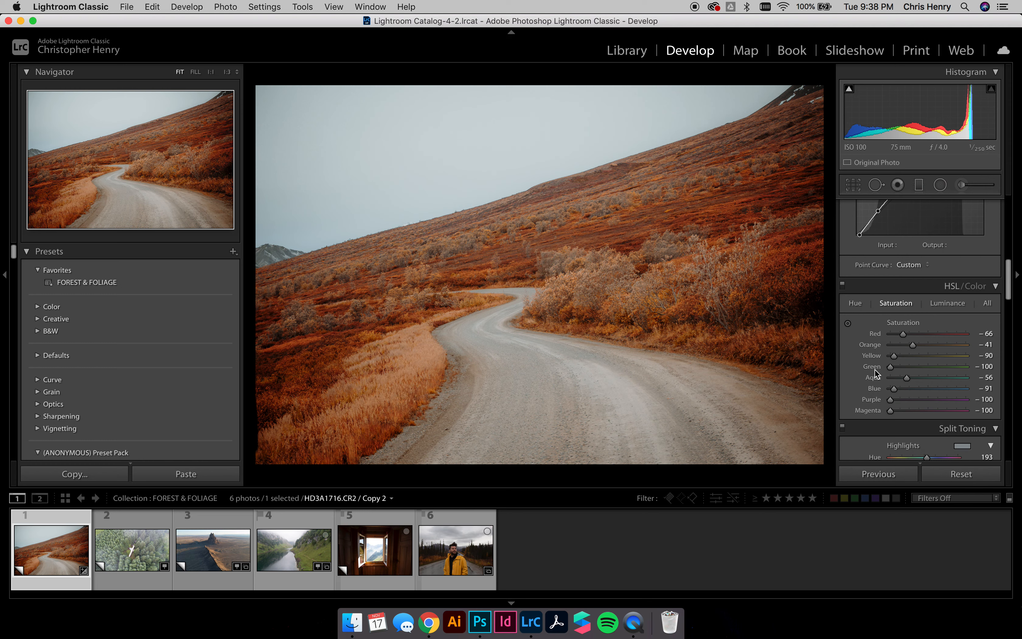
{"action": "left_click", "coordinate": [855, 303]}
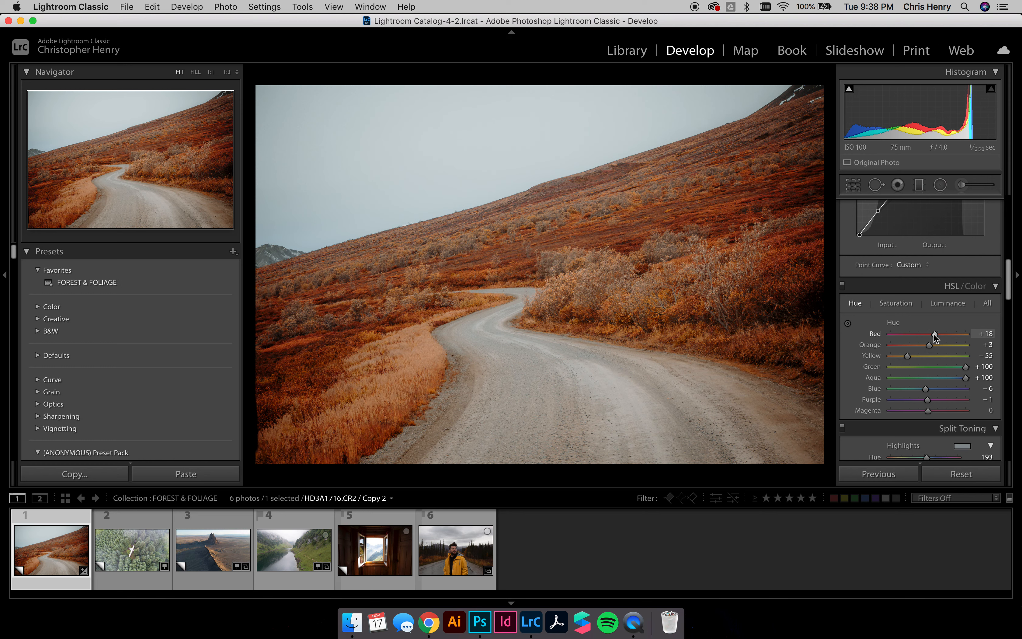
{"action": "mouse_move", "coordinate": [933, 334]}
{"action": "left_mouse_down"}
{"action": "mouse_move", "coordinate": [953, 336]}
{"action": "mouse_move", "coordinate": [927, 345]}
{"action": "left_mouse_up"}
{"action": "left_click_drag", "start_coordinate": [908, 355], "coordinate": [959, 366]}
{"action": "left_click", "coordinate": [938, 304]}
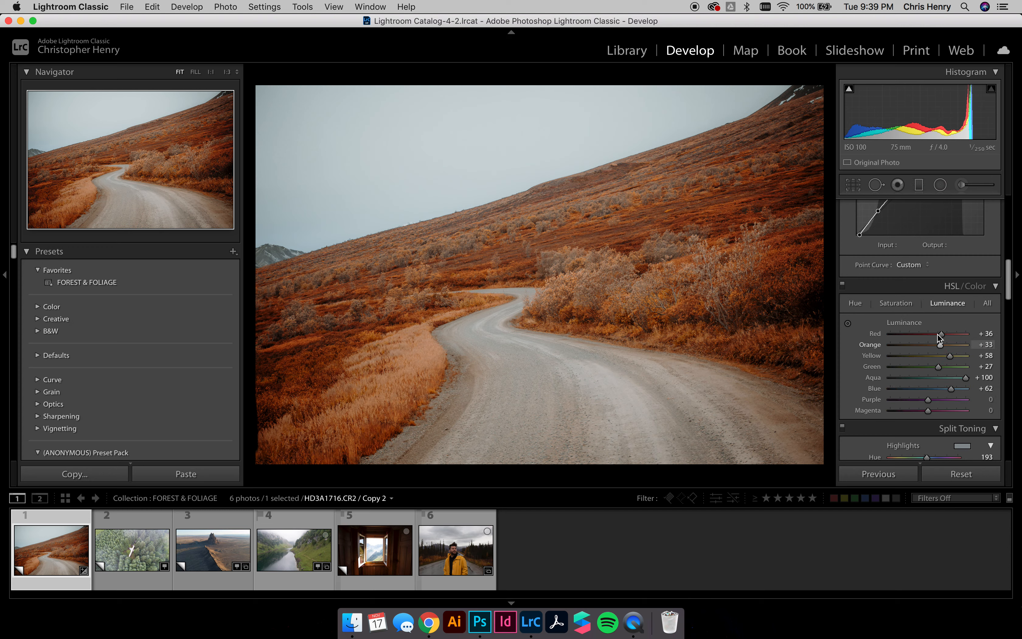
{"action": "mouse_move", "coordinate": [938, 334]}
{"action": "left_mouse_down"}
{"action": "mouse_move", "coordinate": [891, 332]}
{"action": "mouse_move", "coordinate": [959, 346]}
{"action": "mouse_move", "coordinate": [933, 354]}
{"action": "left_mouse_up"}
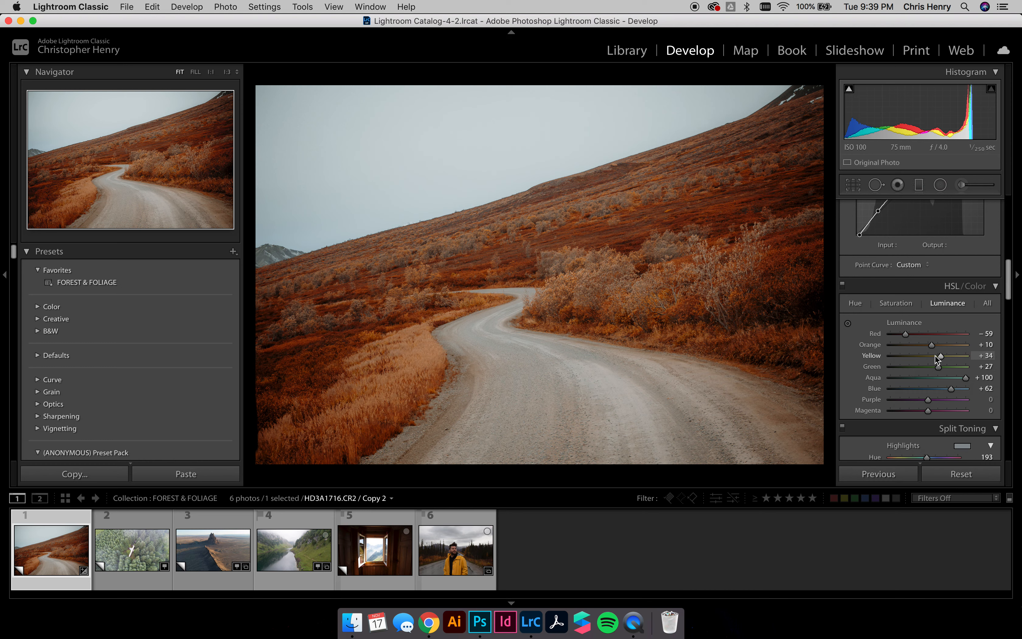
{"action": "left_click_drag", "start_coordinate": [946, 356], "coordinate": [942, 355]}
Paint an adjustment brush mask along the band of bushes across the distant hillside.
{"action": "left_click", "coordinate": [506, 250]}
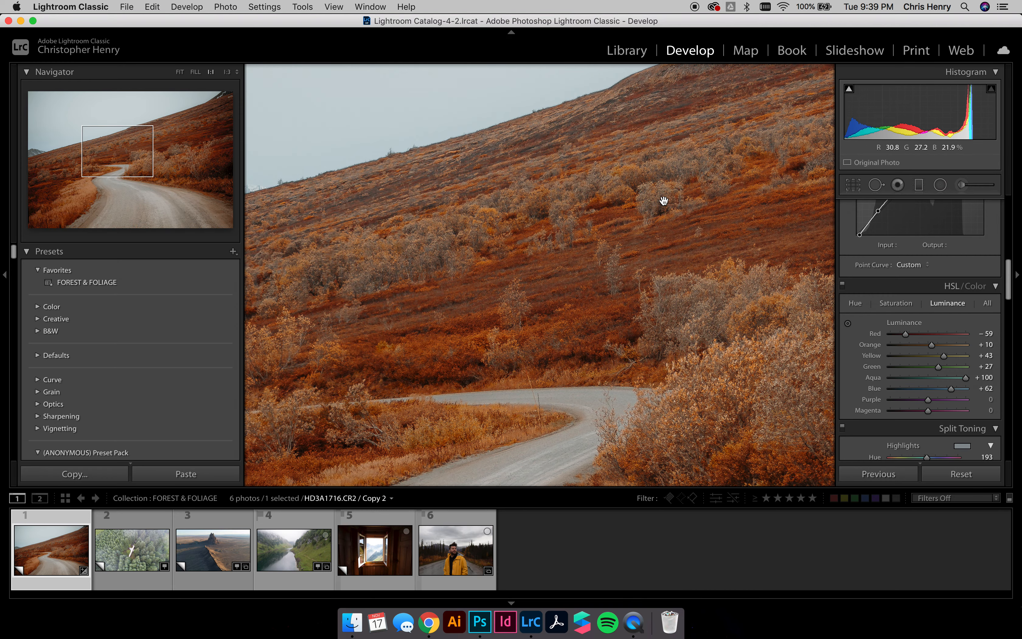
{"action": "left_click", "coordinate": [715, 185]}
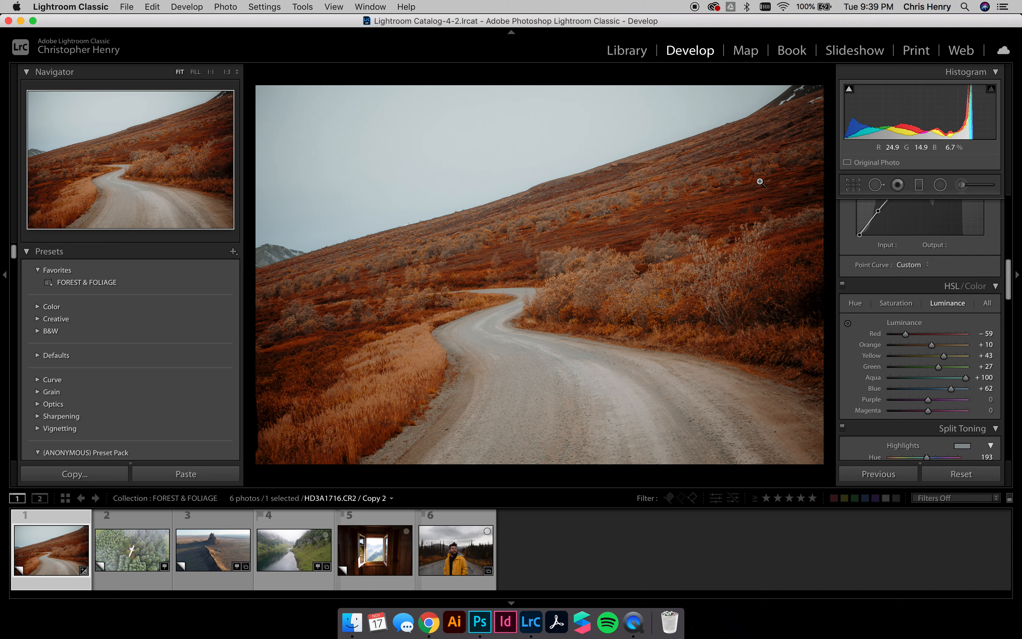
{"action": "left_click", "coordinate": [961, 185]}
{"action": "scroll", "coordinate": [633, 217], "scroll_direction": "down", "scroll_amount": 3}
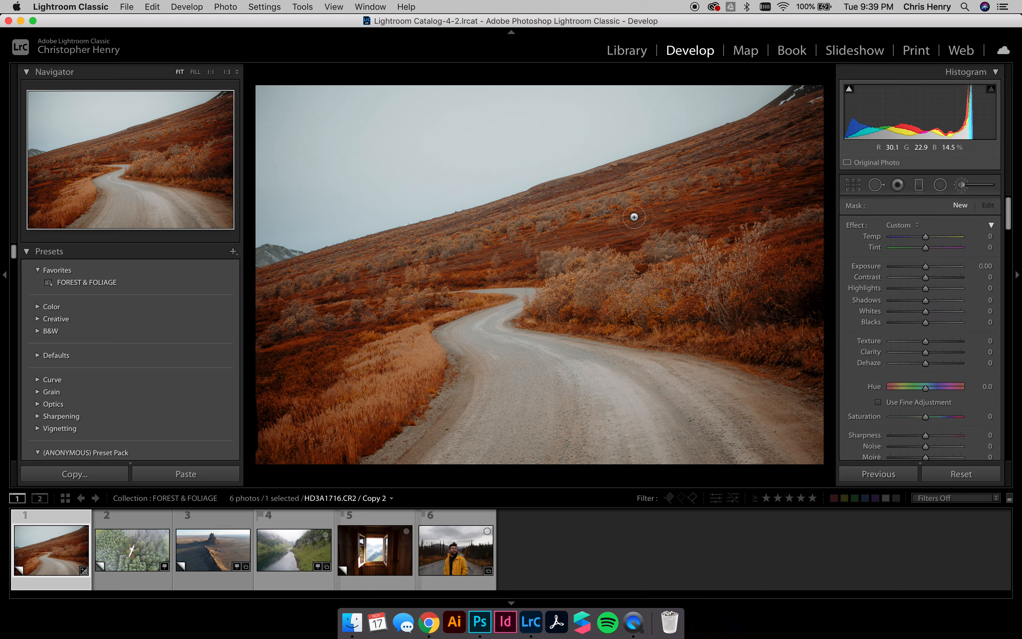
{"action": "mouse_move", "coordinate": [726, 179]}
{"action": "left_mouse_down"}
{"action": "mouse_move", "coordinate": [563, 211]}
{"action": "mouse_move", "coordinate": [326, 279]}
{"action": "mouse_move", "coordinate": [316, 292]}
{"action": "left_mouse_up"}
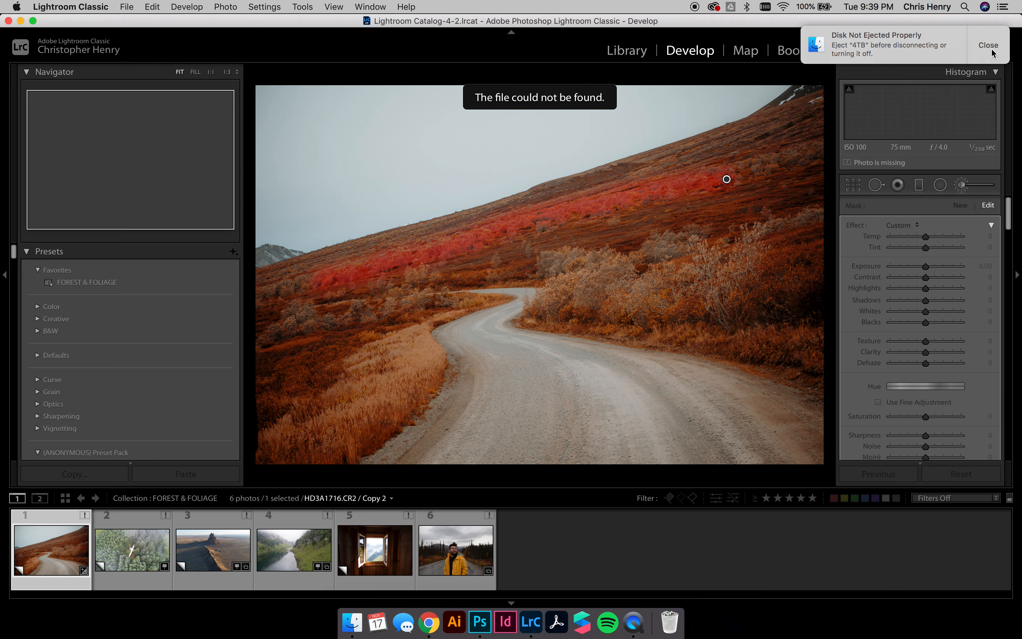
Check Finder for the disconnected 4TB drive and dismiss the disk ejection notification back in Lightroom Classic.
{"action": "left_click", "coordinate": [353, 623]}
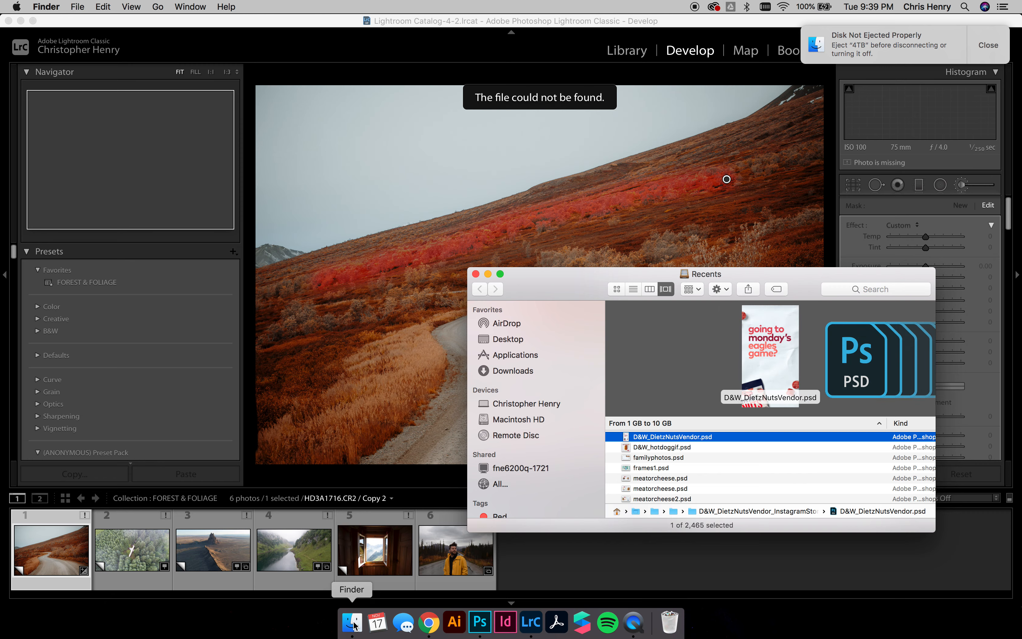
{"action": "left_click", "coordinate": [283, 319]}
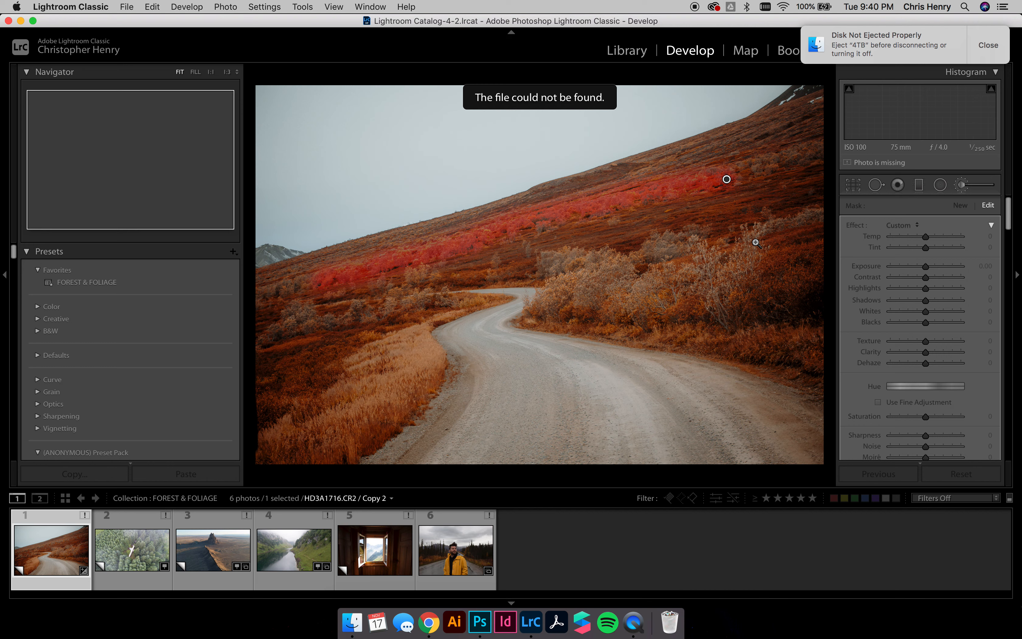
{"action": "left_click", "coordinate": [442, 254]}
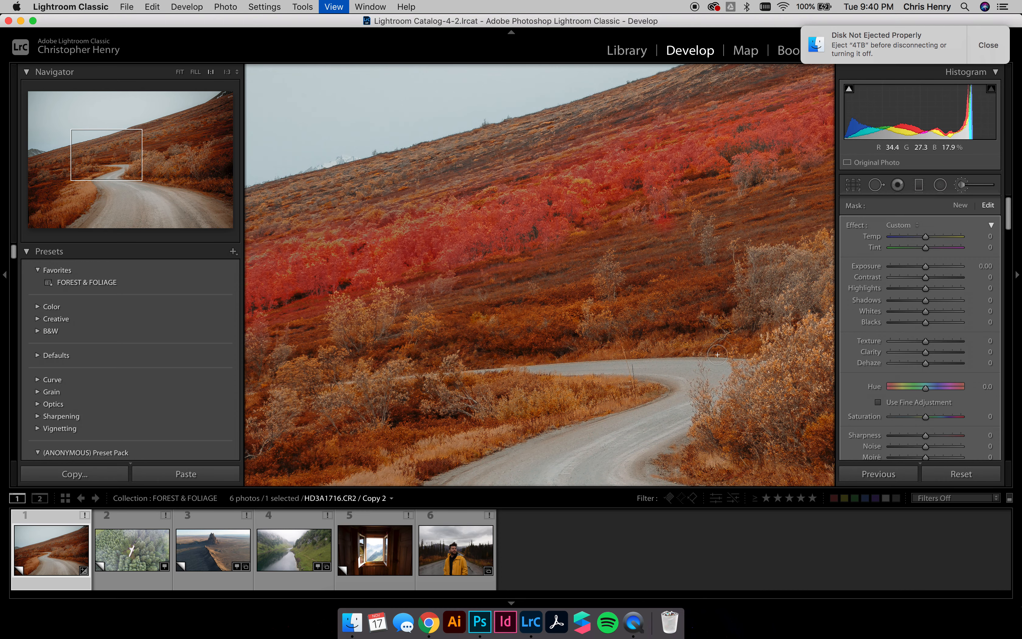
{"action": "key", "text": "super+minus"}
{"action": "left_click", "coordinate": [987, 46]}
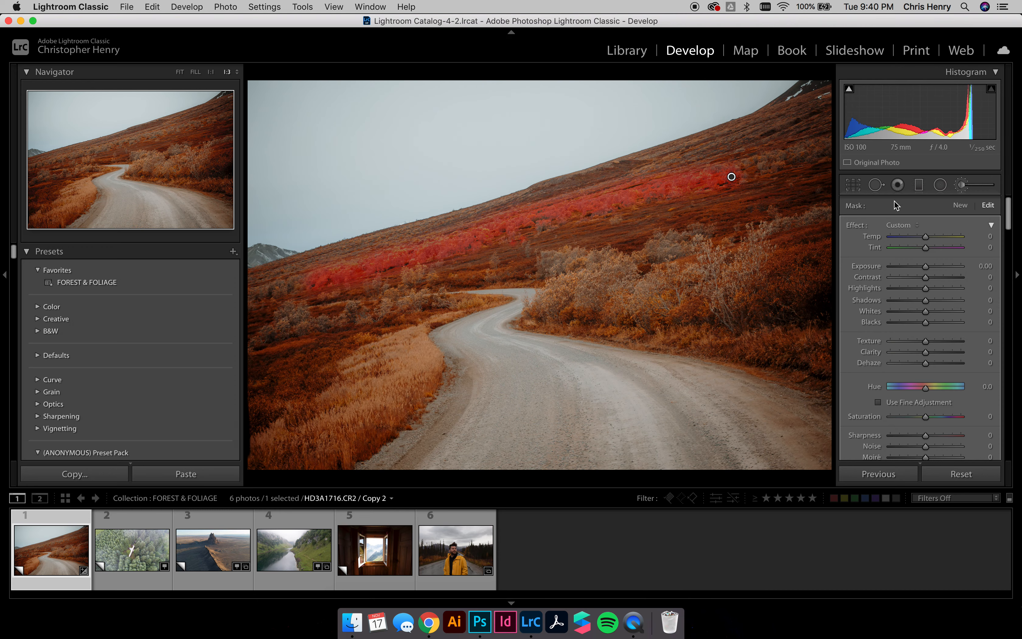
Set the hillside brush mask's Temp to 50 and Saturation to −12, and finish that mask.
{"action": "left_click_drag", "start_coordinate": [925, 237], "coordinate": [944, 238]}
{"action": "left_click_drag", "start_coordinate": [920, 420], "coordinate": [920, 419]}
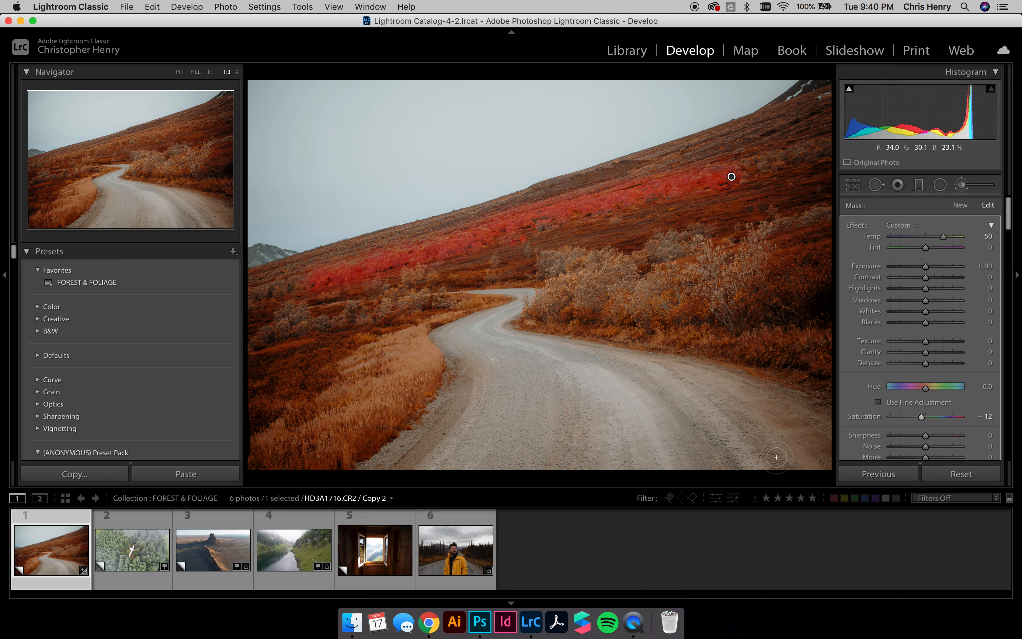
{"action": "key", "text": "Return"}
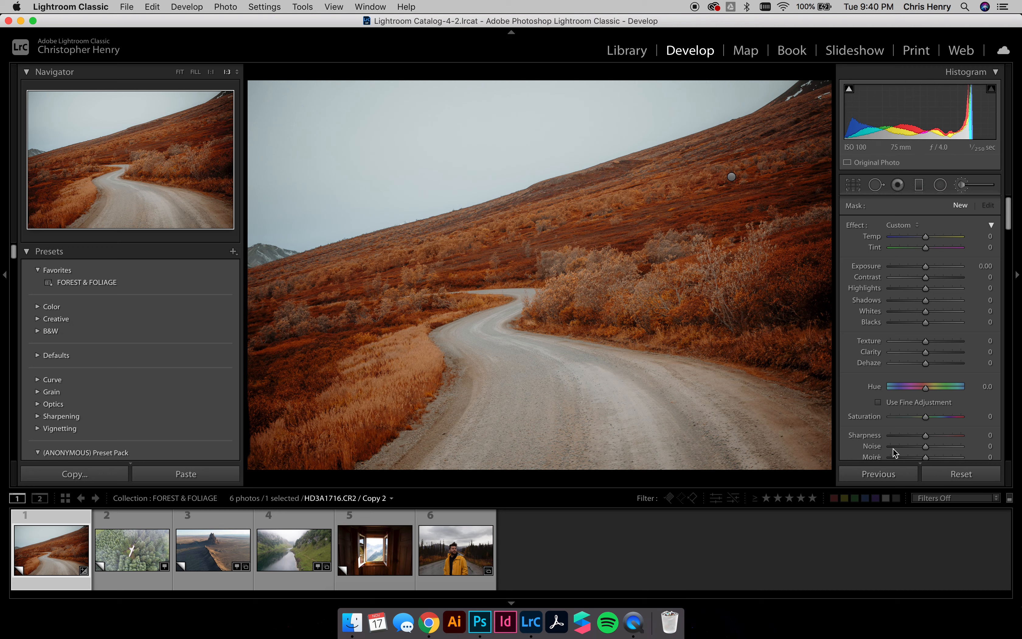
Reset the road photo's edits and undo the reset to compare before and after.
{"action": "left_click", "coordinate": [951, 478]}
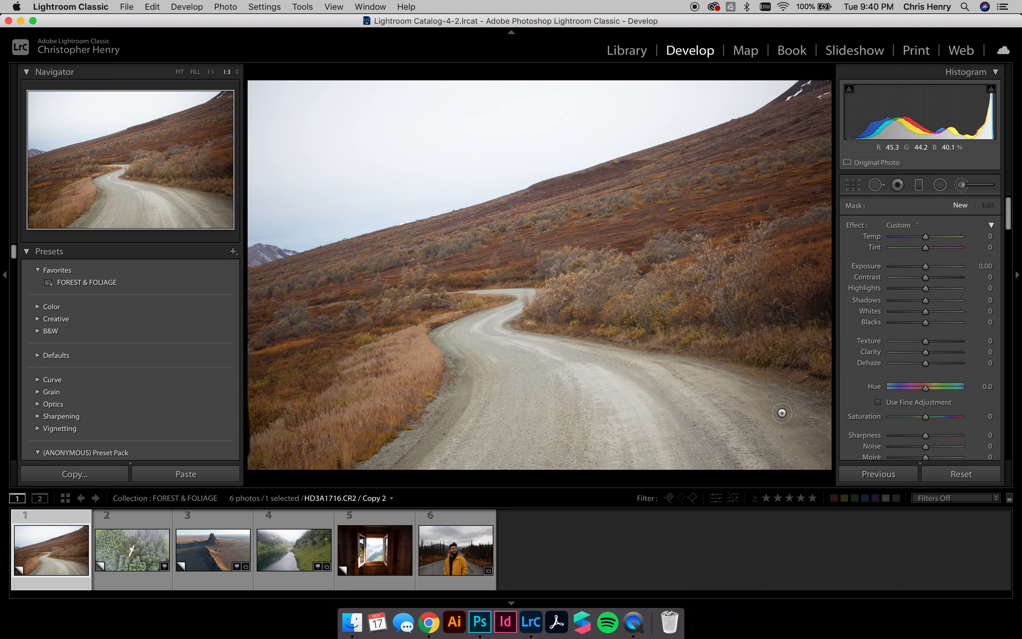
{"action": "key", "text": "super+z"}
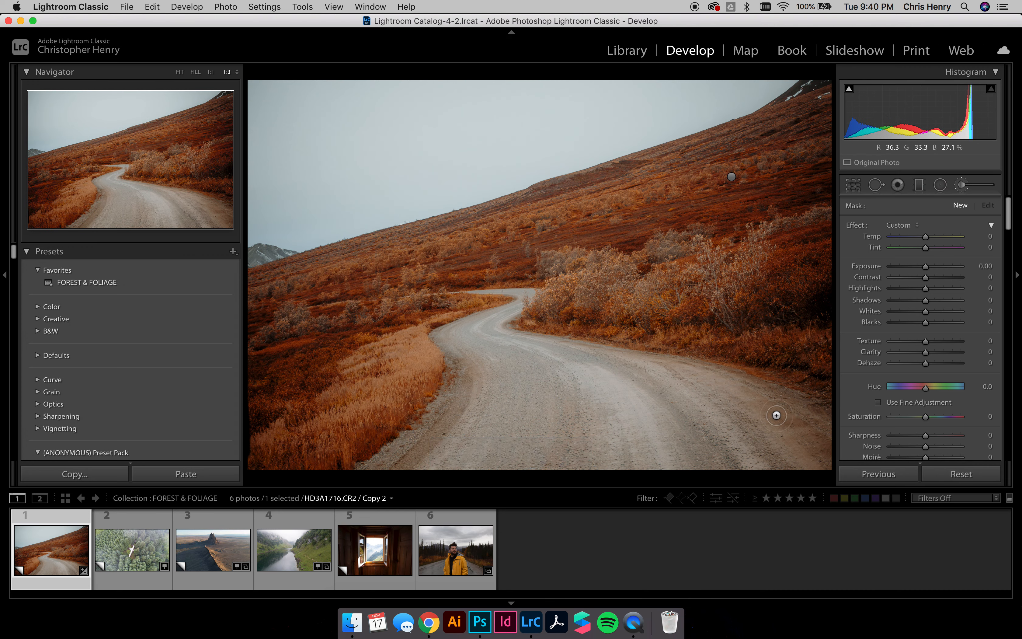
Leave the adjustment brush and apply the FOREST & FOLIAGE preset to the aerial photo of the airplane in the forest.
{"action": "left_click", "coordinate": [159, 546]}
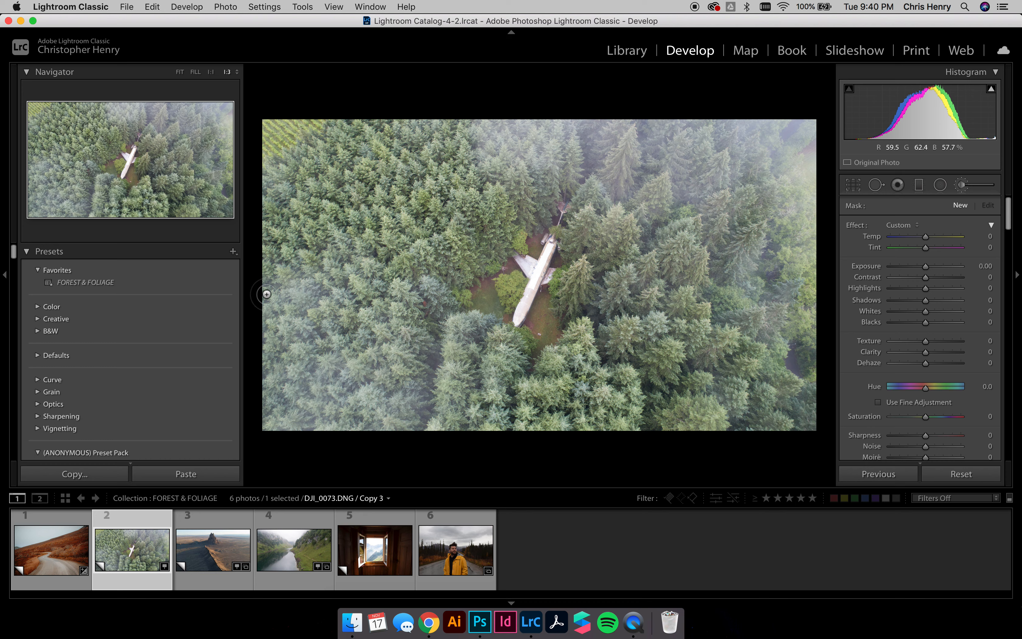
{"action": "scroll", "coordinate": [935, 374], "scroll_direction": "down", "scroll_amount": 8}
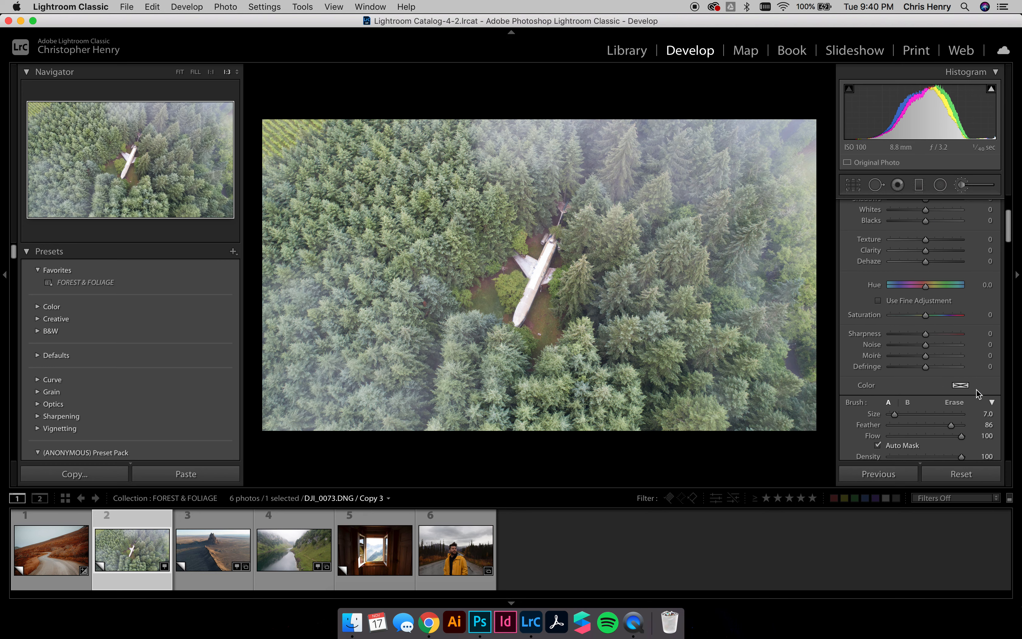
{"action": "left_click", "coordinate": [984, 425]}
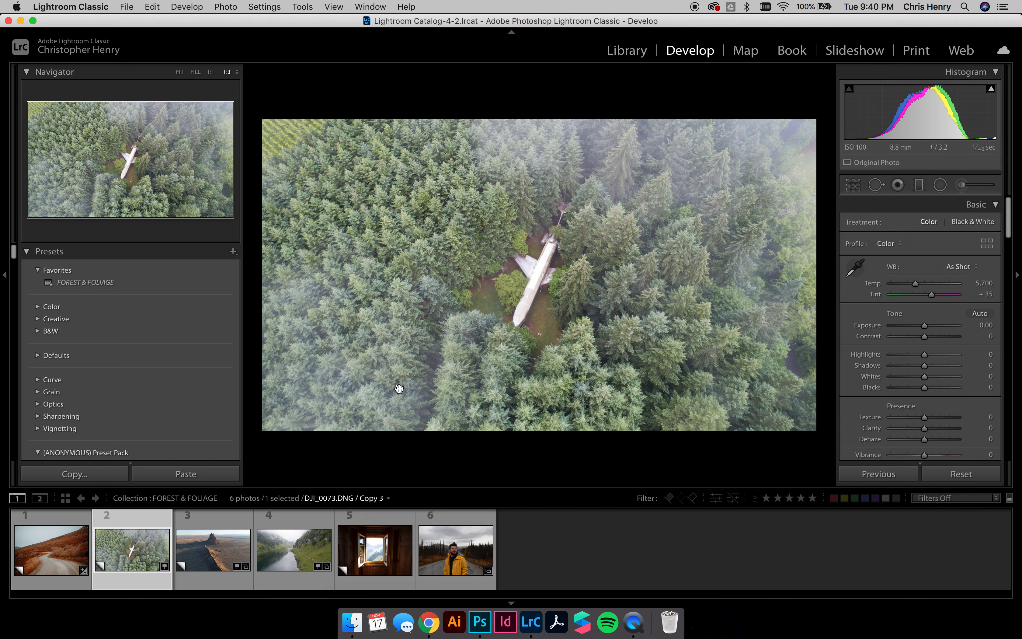
{"action": "left_click", "coordinate": [220, 283]}
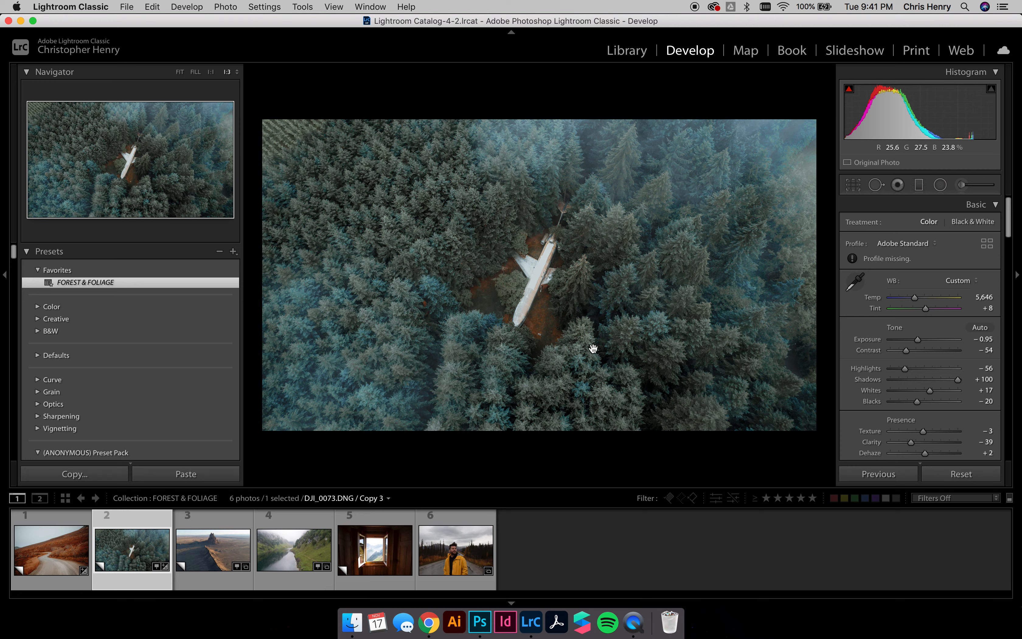
Warm the aerial forest photo's white balance to Temp 7,535 and set Tint to +15.
{"action": "left_click", "coordinate": [482, 347]}
{"action": "key", "text": "super+equal"}
{"action": "key", "text": "super+equal"}
{"action": "key", "text": "super+equal"}
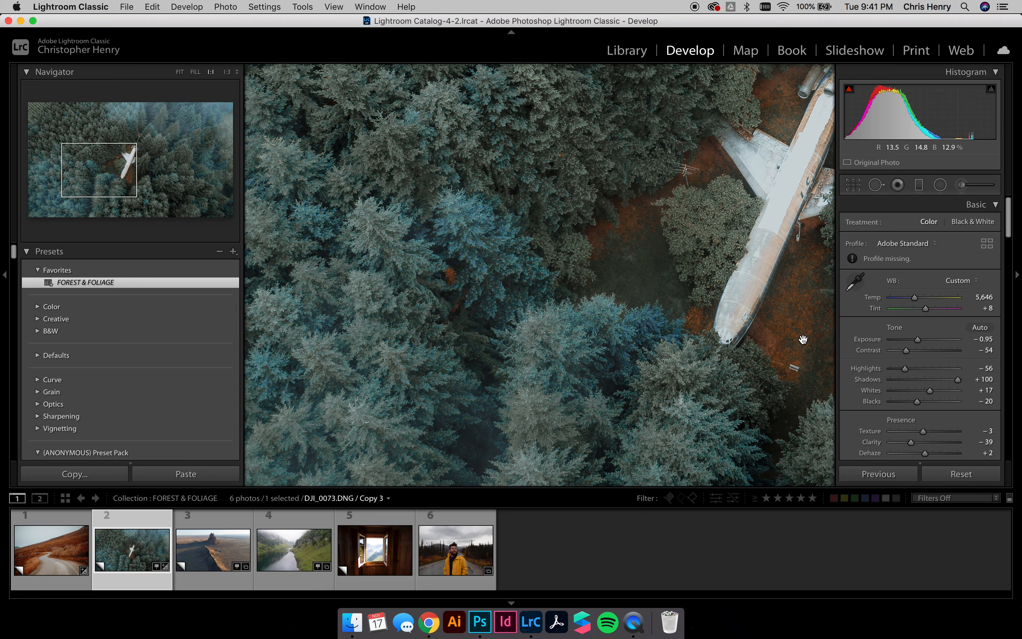
{"action": "left_click_drag", "start_coordinate": [723, 376], "coordinate": [650, 386]}
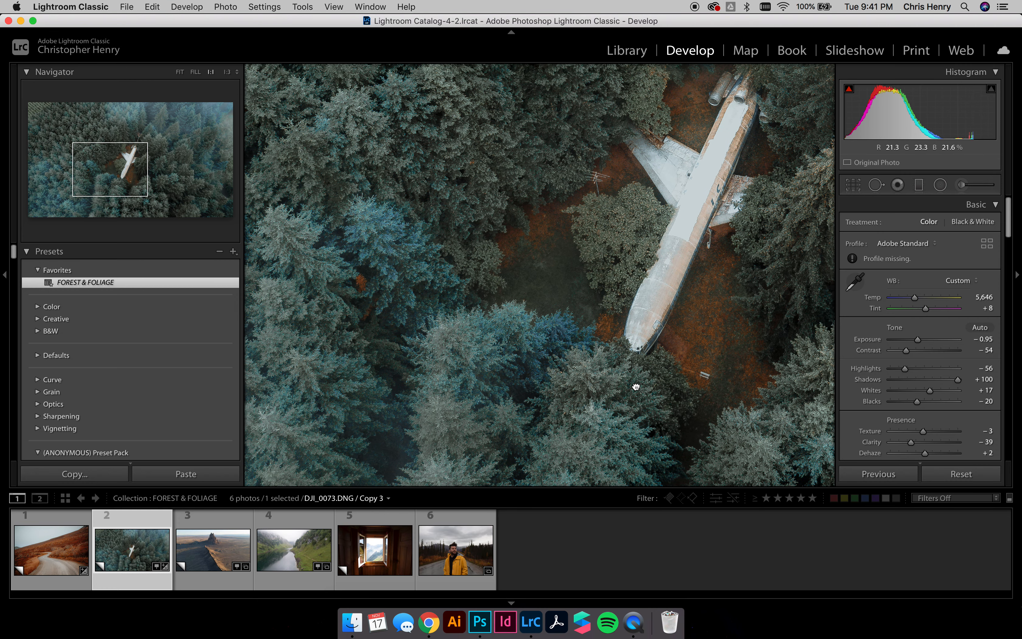
{"action": "left_click_drag", "start_coordinate": [915, 298], "coordinate": [922, 298]}
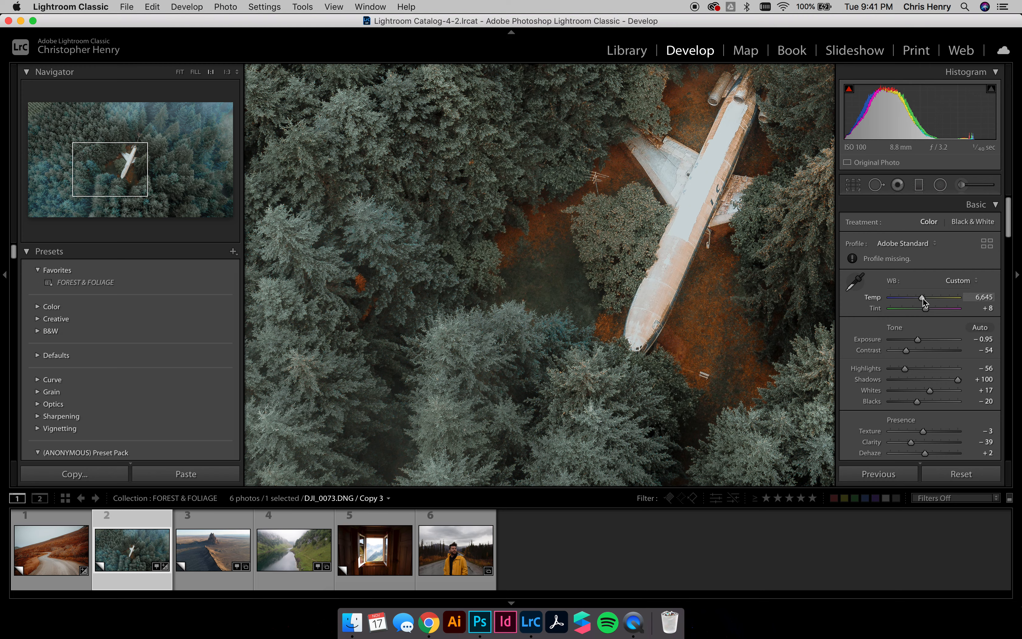
{"action": "left_click", "coordinate": [787, 322]}
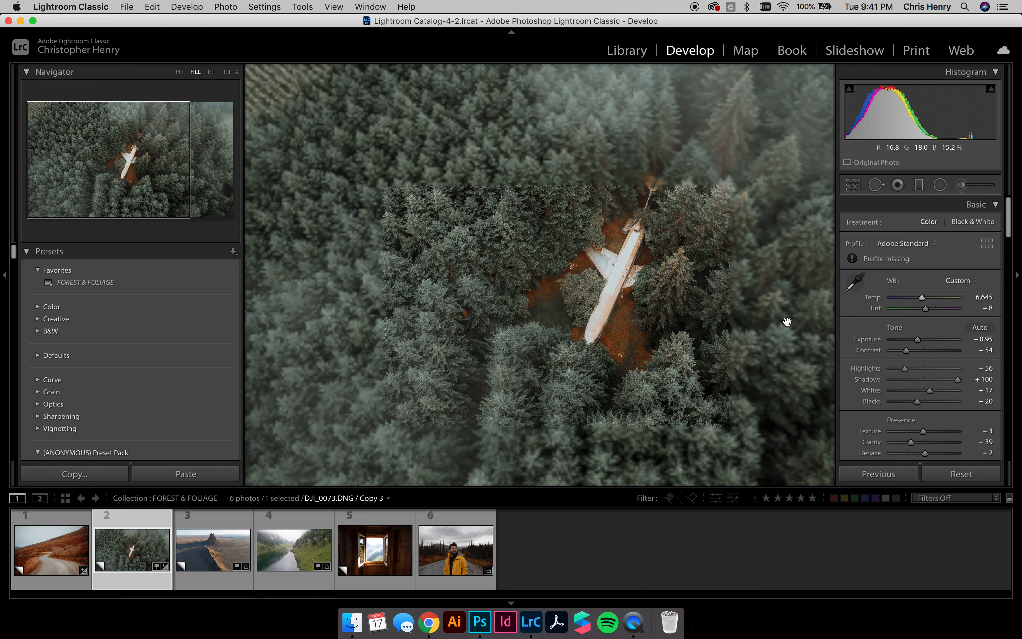
{"action": "key", "text": "super+minus"}
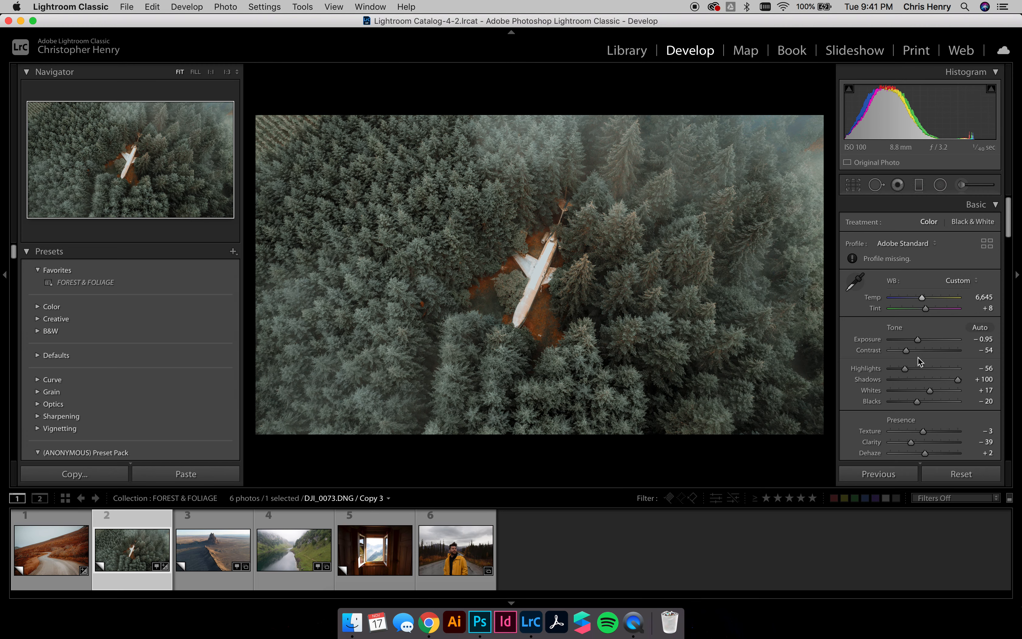
{"action": "left_click_drag", "start_coordinate": [921, 297], "coordinate": [927, 302]}
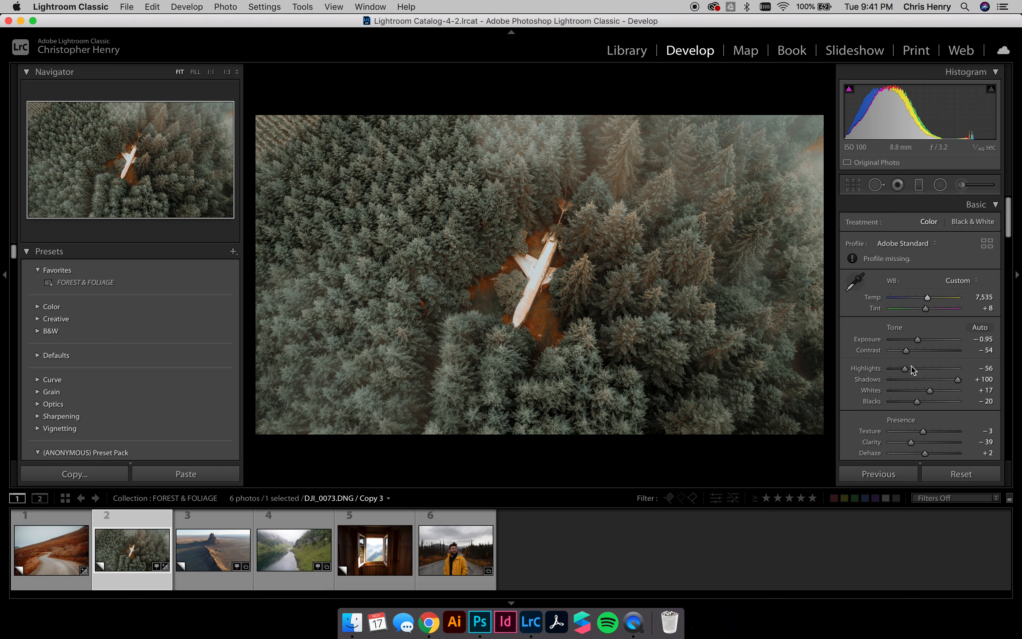
{"action": "left_click_drag", "start_coordinate": [925, 310], "coordinate": [918, 309]}
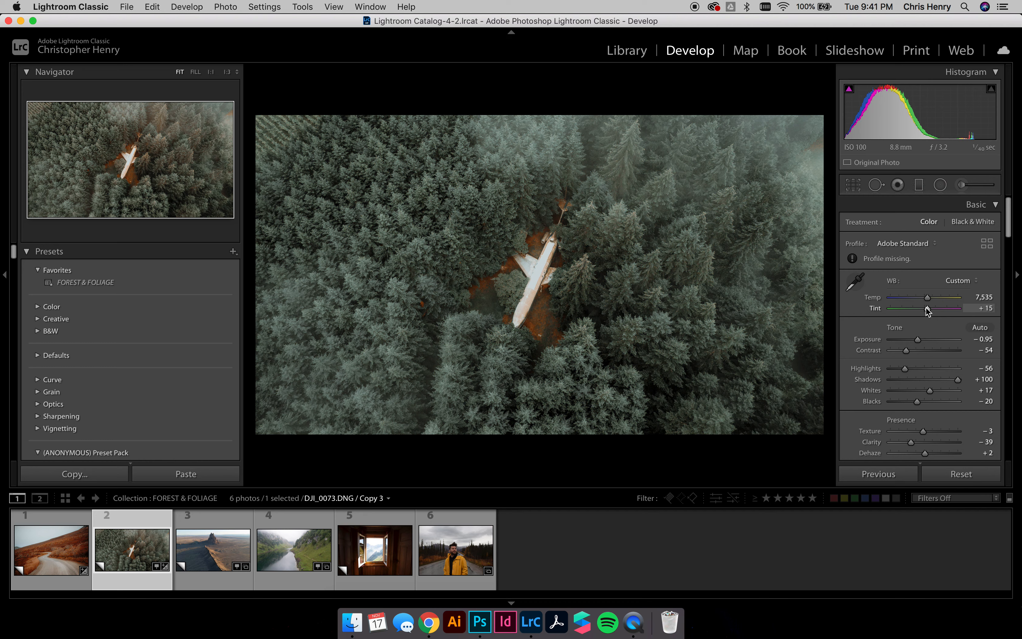
Refine the aerial forest photo's white balance to Tint +8 and Temp 7,537.
{"action": "left_click_drag", "start_coordinate": [925, 308], "coordinate": [925, 310]}
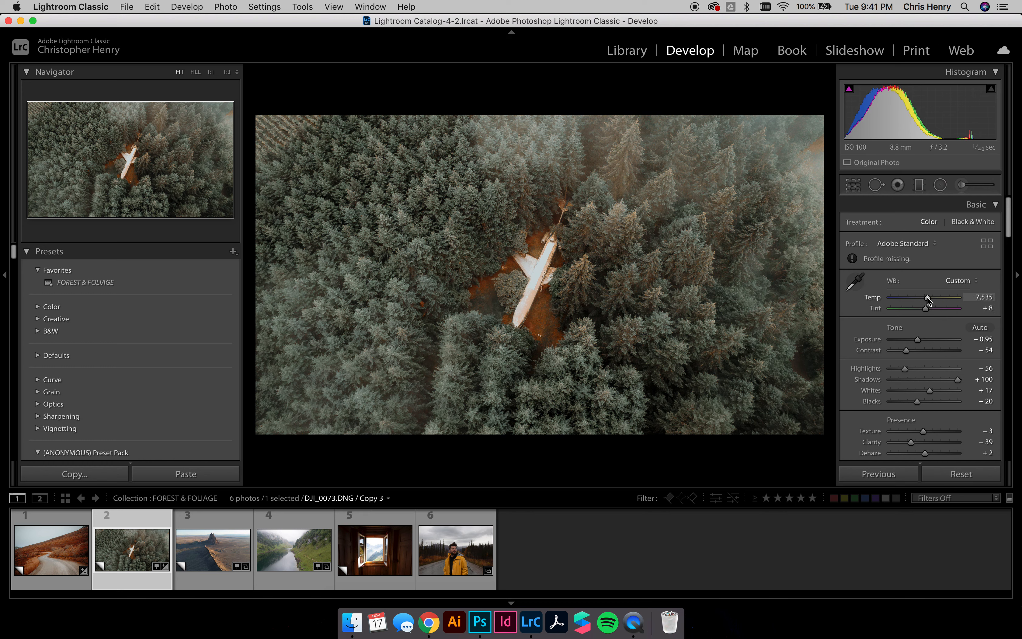
{"action": "left_click_drag", "start_coordinate": [927, 298], "coordinate": [927, 297]}
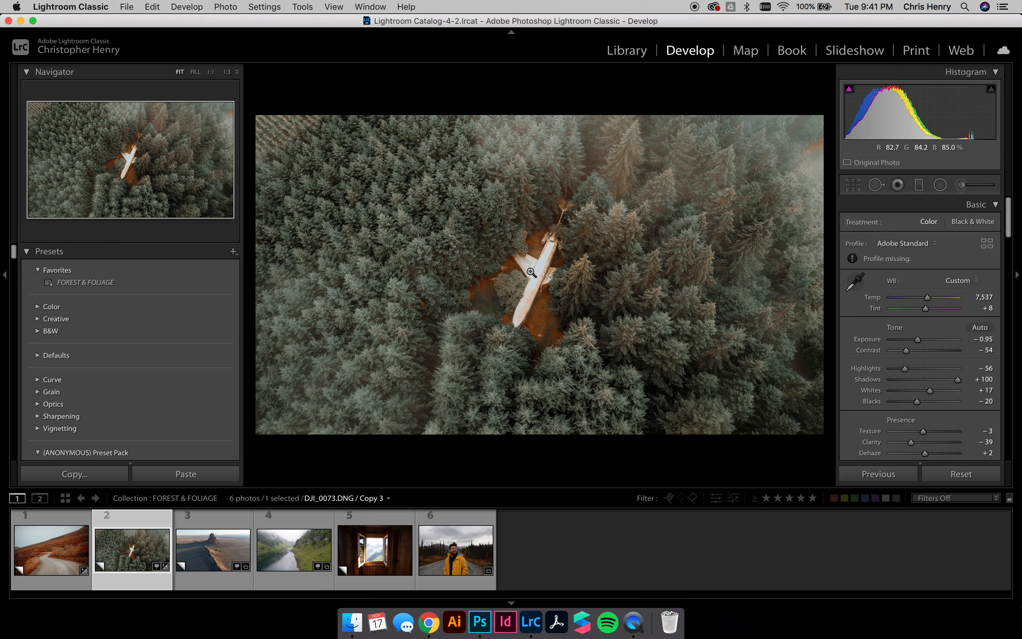
Darken and flatten the aerial forest photo with Highlights −100, Contrast −65, Exposure −1.45 and Blacks +10.
{"action": "left_click_drag", "start_coordinate": [905, 369], "coordinate": [859, 374]}
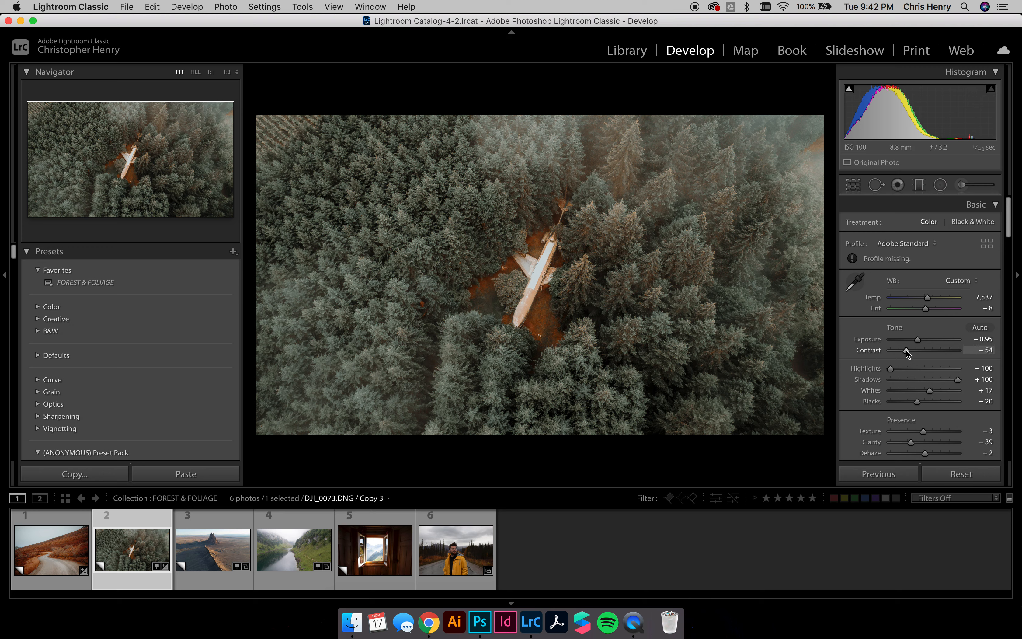
{"action": "left_click_drag", "start_coordinate": [905, 350], "coordinate": [916, 338]}
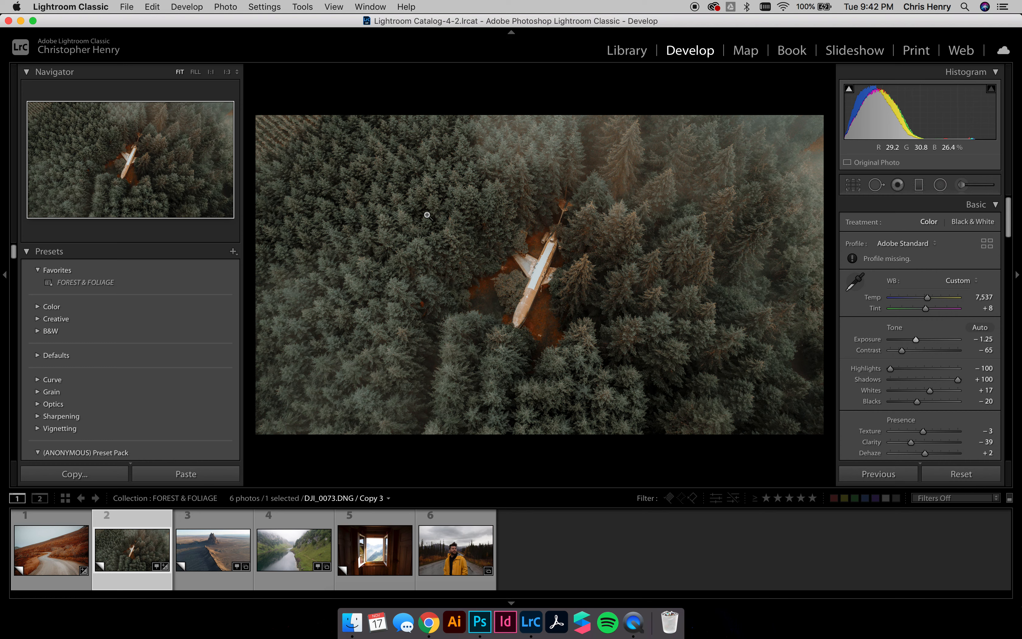
{"action": "left_click_drag", "start_coordinate": [916, 401], "coordinate": [928, 403]}
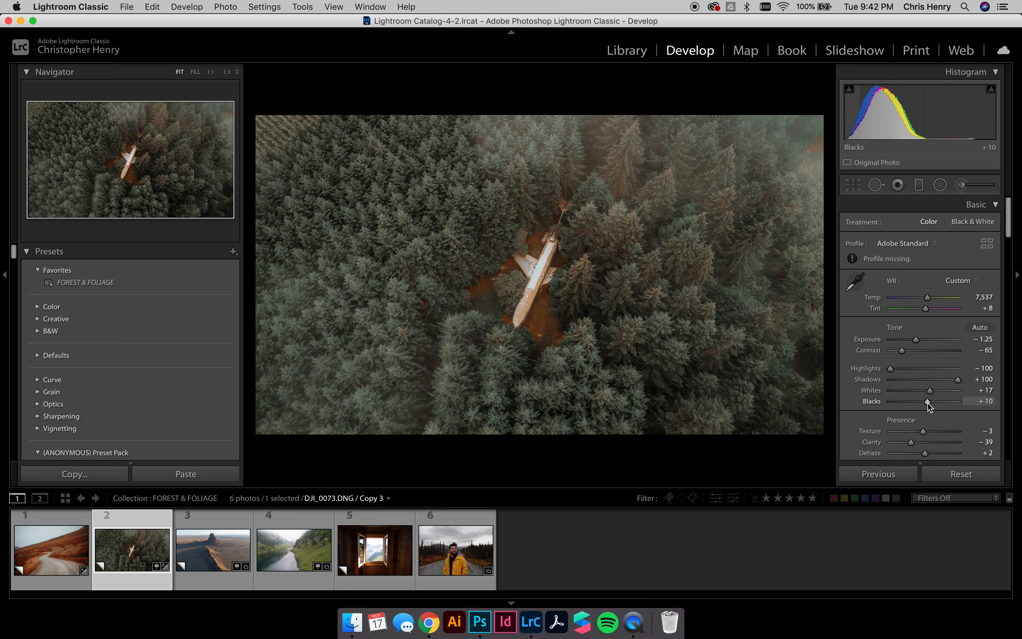
{"action": "left_click_drag", "start_coordinate": [912, 339], "coordinate": [911, 341]}
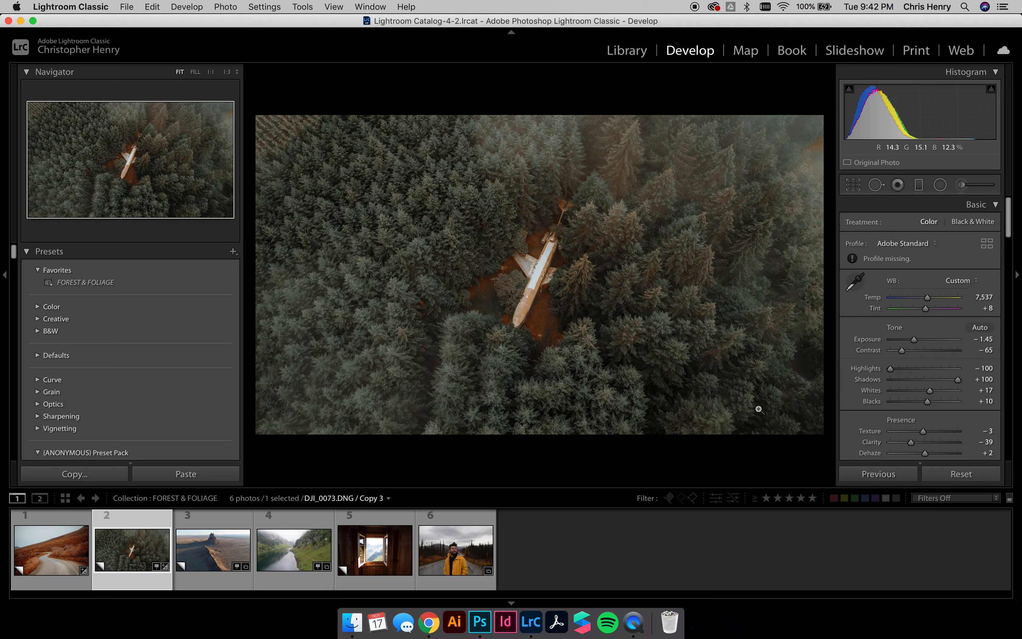
Set the aerial forest photo's Texture to −9 and Clarity to −18.
{"action": "scroll", "coordinate": [944, 393], "scroll_direction": "down", "scroll_amount": 3}
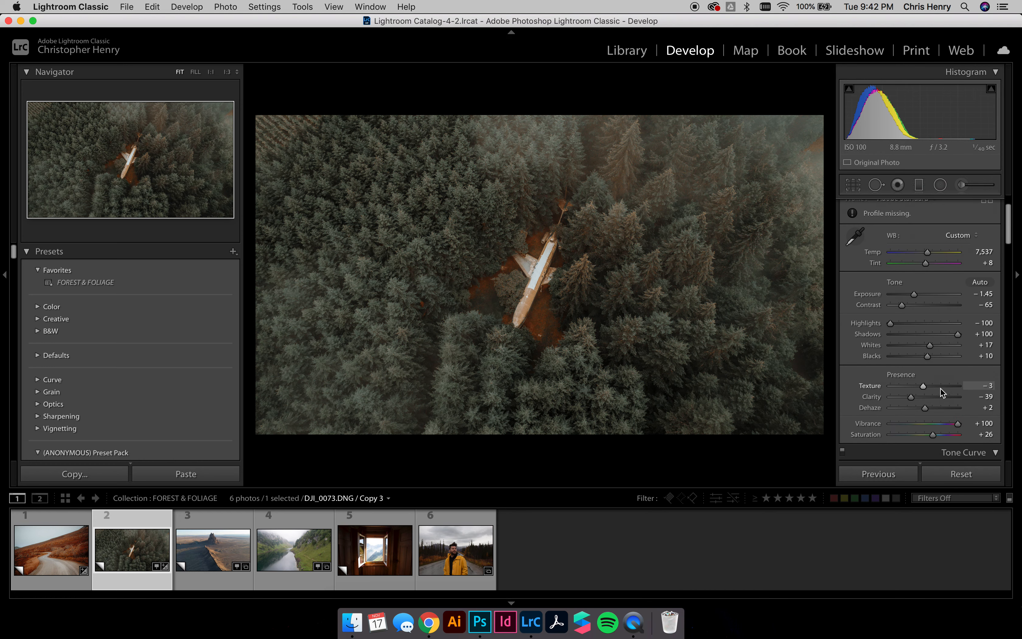
{"action": "left_click_drag", "start_coordinate": [923, 384], "coordinate": [918, 398]}
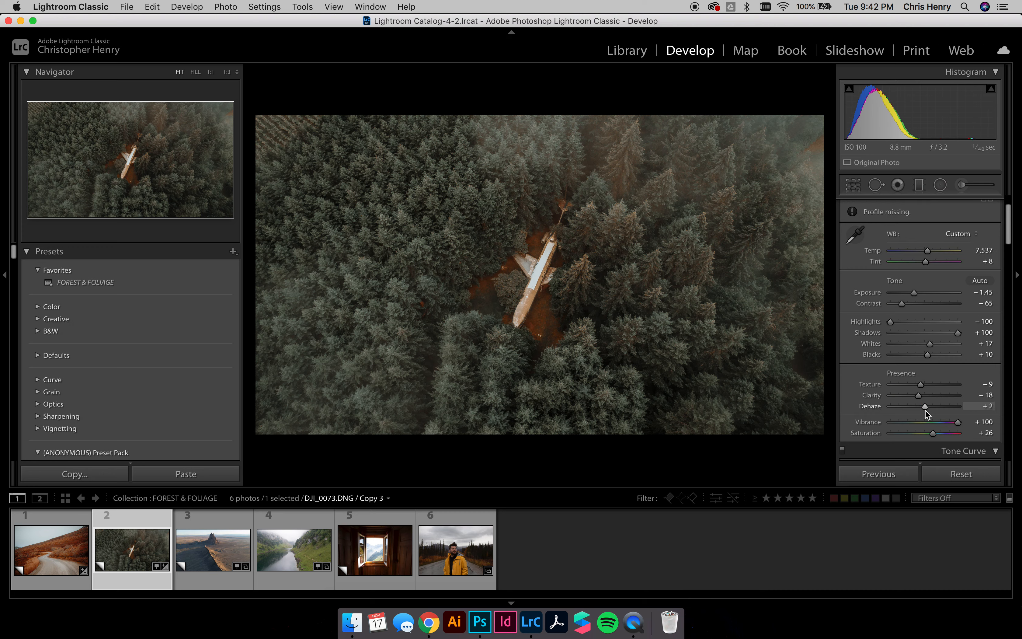
Adjust the aerial forest photo's HSL luminance to Red +38, Orange +37 and Yellow +27.
{"action": "scroll", "coordinate": [924, 410], "scroll_direction": "down", "scroll_amount": 10}
{"action": "left_click", "coordinate": [856, 321]}
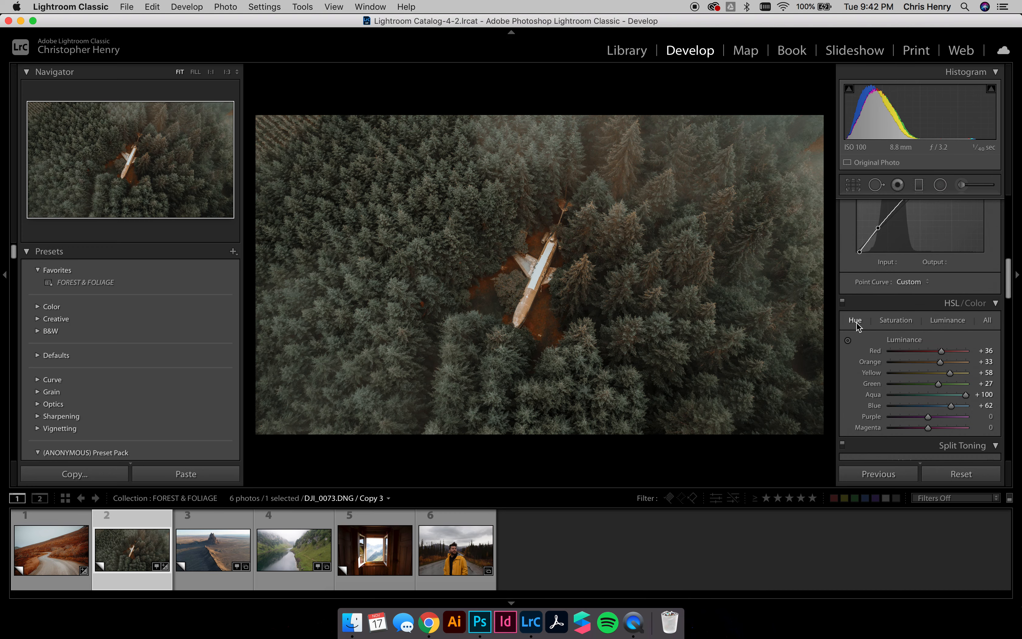
{"action": "left_click_drag", "start_coordinate": [935, 353], "coordinate": [929, 361]}
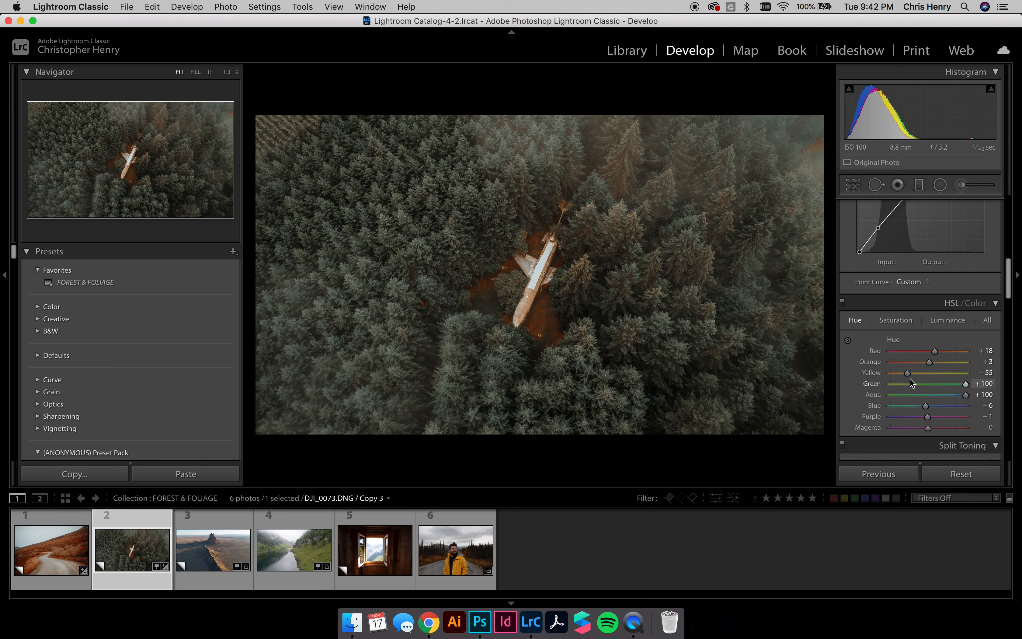
{"action": "left_click_drag", "start_coordinate": [914, 372], "coordinate": [961, 383]}
{"action": "left_click_drag", "start_coordinate": [961, 389], "coordinate": [934, 372]}
{"action": "left_click", "coordinate": [945, 320]}
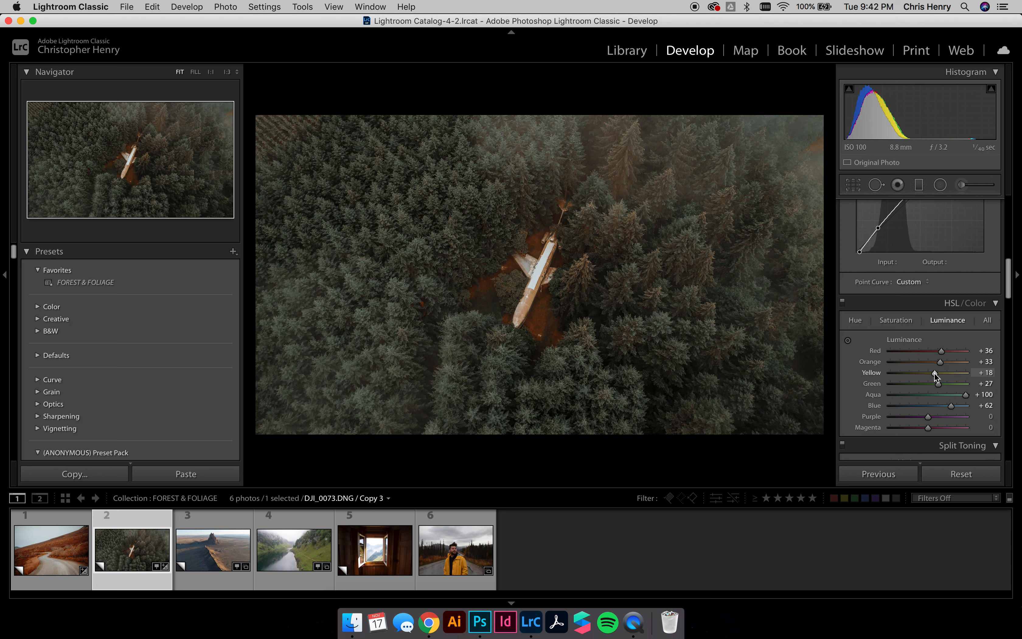
{"action": "left_click_drag", "start_coordinate": [938, 361], "coordinate": [962, 350]}
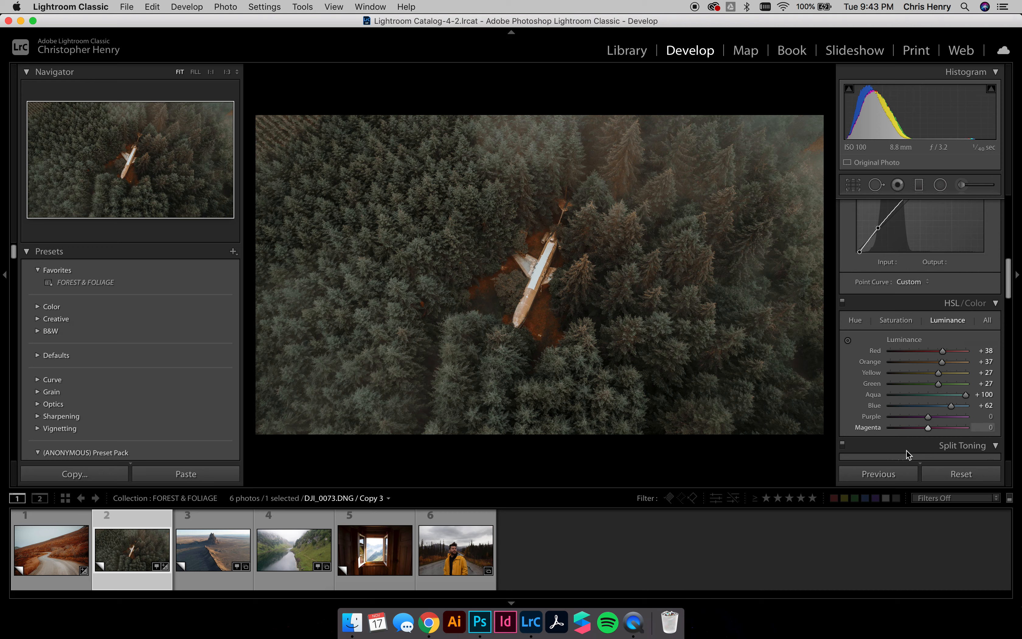
Reset the aerial forest photo's edits and undo the reset to compare before and after.
{"action": "left_click", "coordinate": [960, 473]}
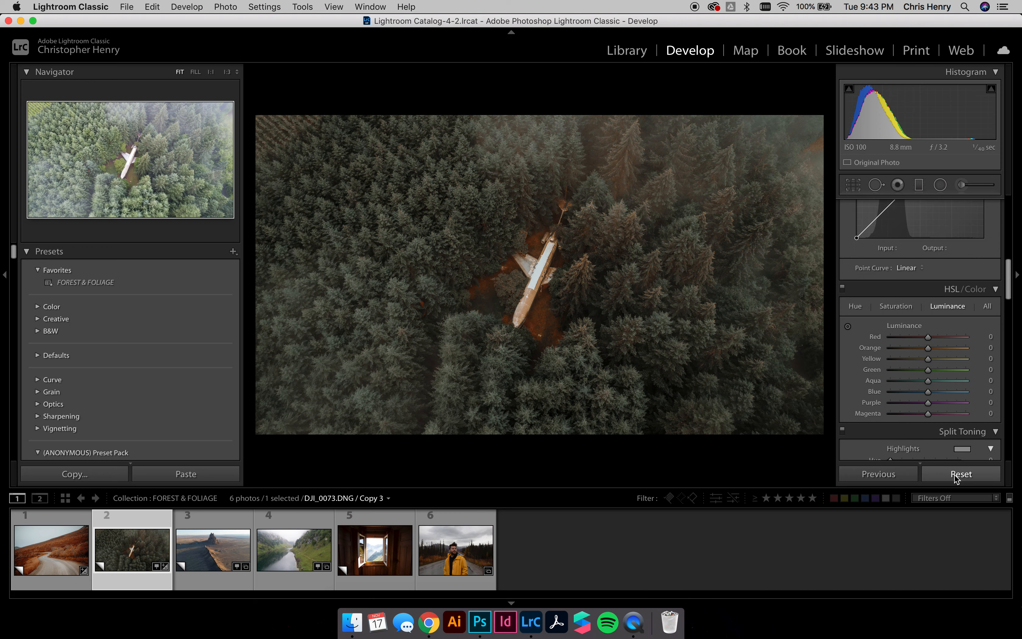
{"action": "key", "text": "super+z"}
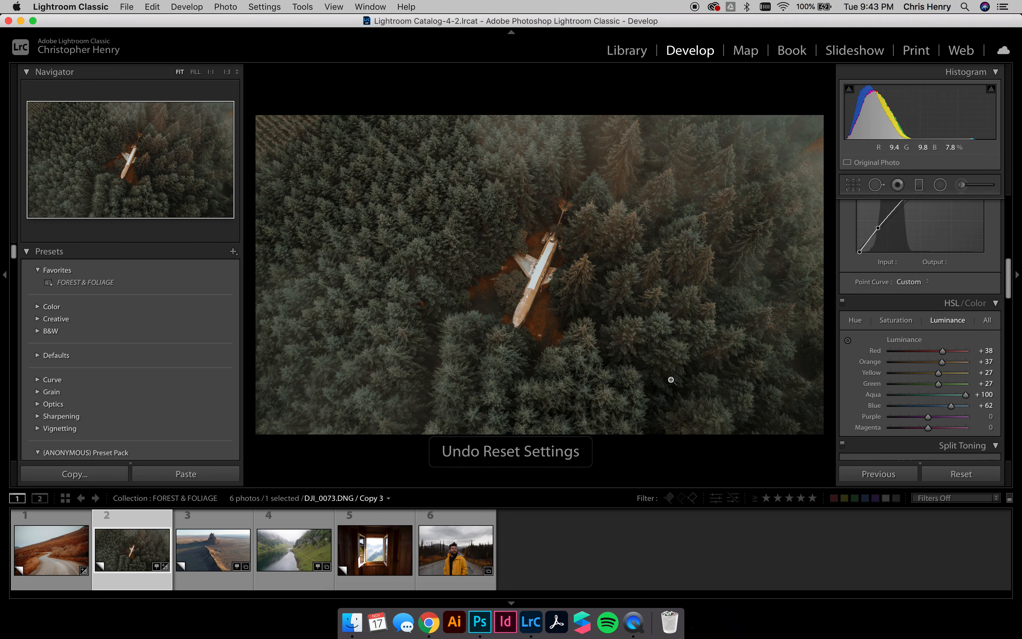
Apply the FOREST & FOLIAGE preset to the desert rock photo and set its white balance to Temp 5,598 and Tint +25.
{"action": "left_click", "coordinate": [242, 577]}
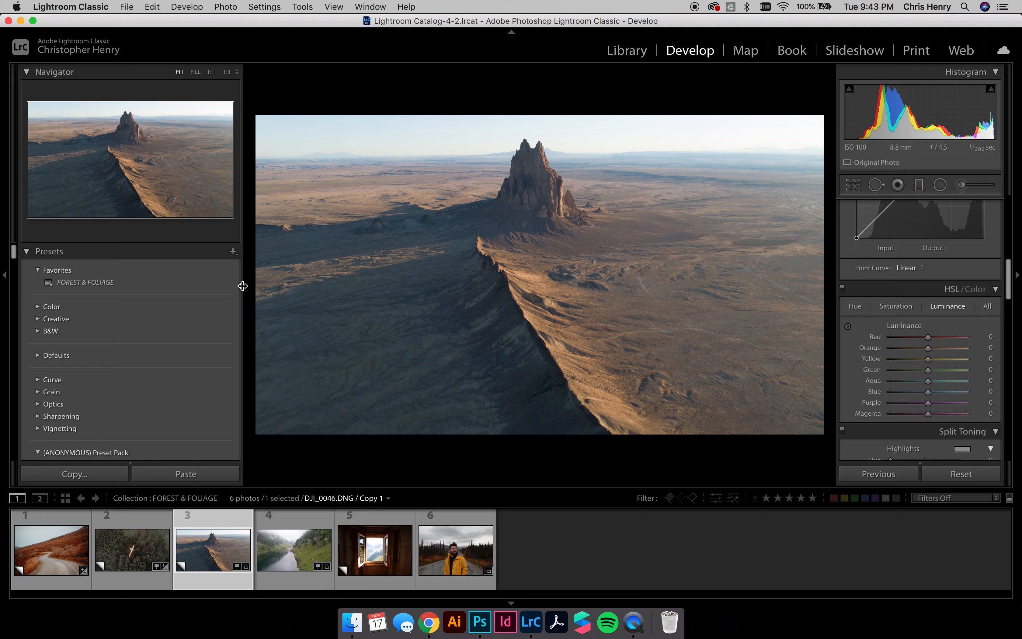
{"action": "left_click", "coordinate": [213, 282]}
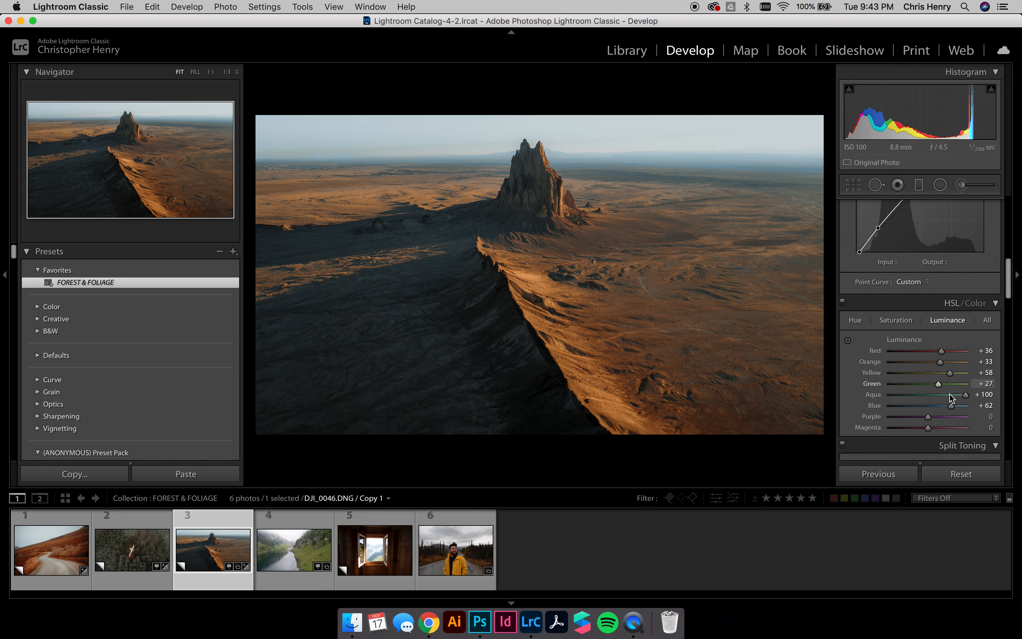
{"action": "scroll", "coordinate": [916, 403], "scroll_direction": "up", "scroll_amount": 10}
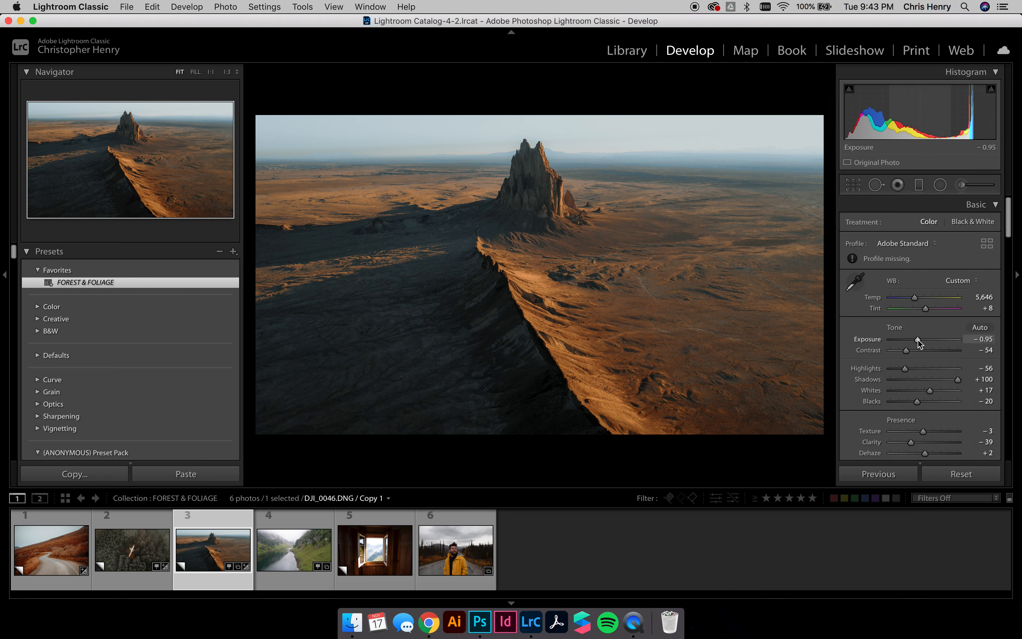
{"action": "left_click_drag", "start_coordinate": [916, 297], "coordinate": [930, 310]}
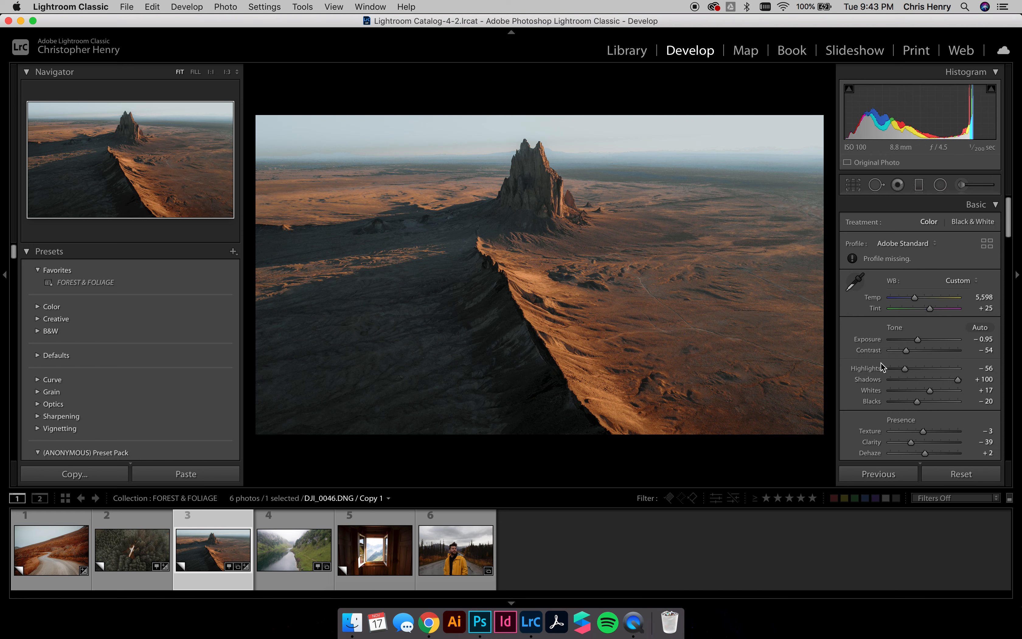
Set the desert photo's HSL Blue saturation to −85 and its Texture to +6.
{"action": "scroll", "coordinate": [887, 338], "scroll_direction": "down", "scroll_amount": 10}
{"action": "left_click", "coordinate": [888, 311]}
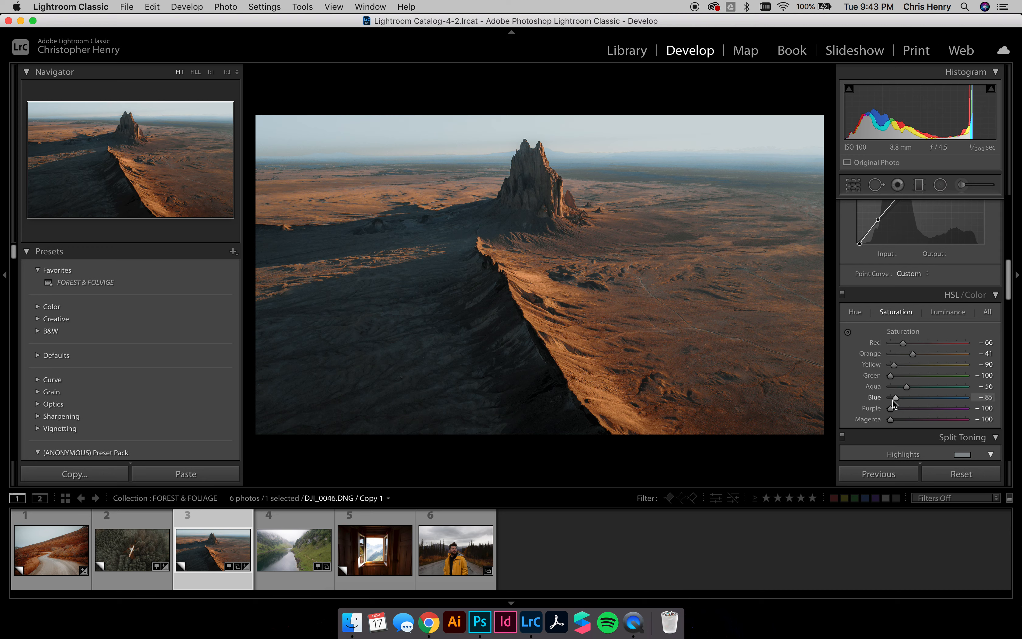
{"action": "scroll", "coordinate": [894, 397], "scroll_direction": "up", "scroll_amount": 10}
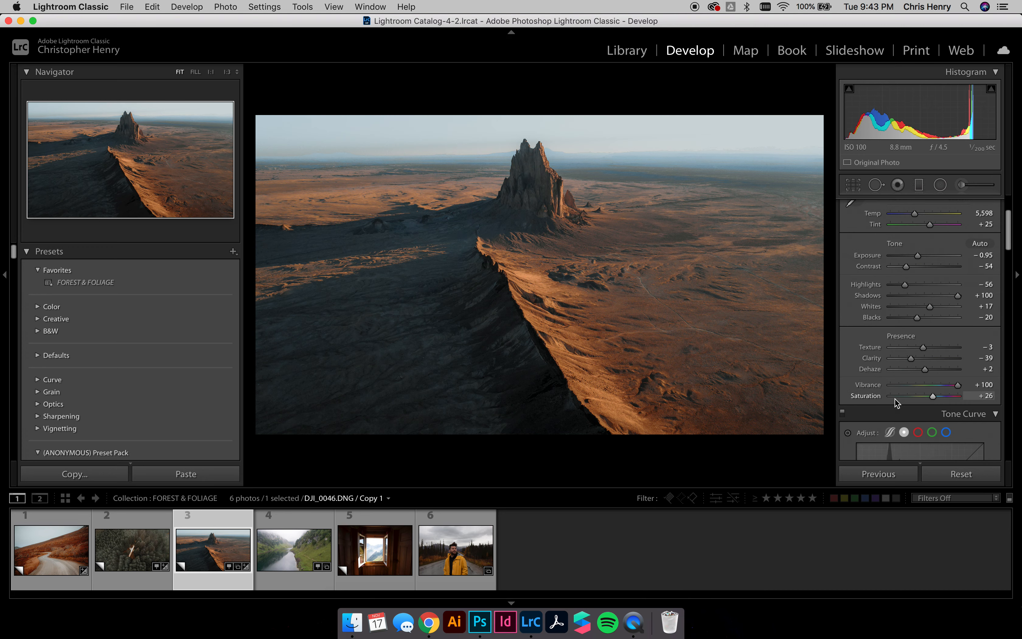
{"action": "scroll", "coordinate": [894, 398], "scroll_direction": "down", "scroll_amount": 2}
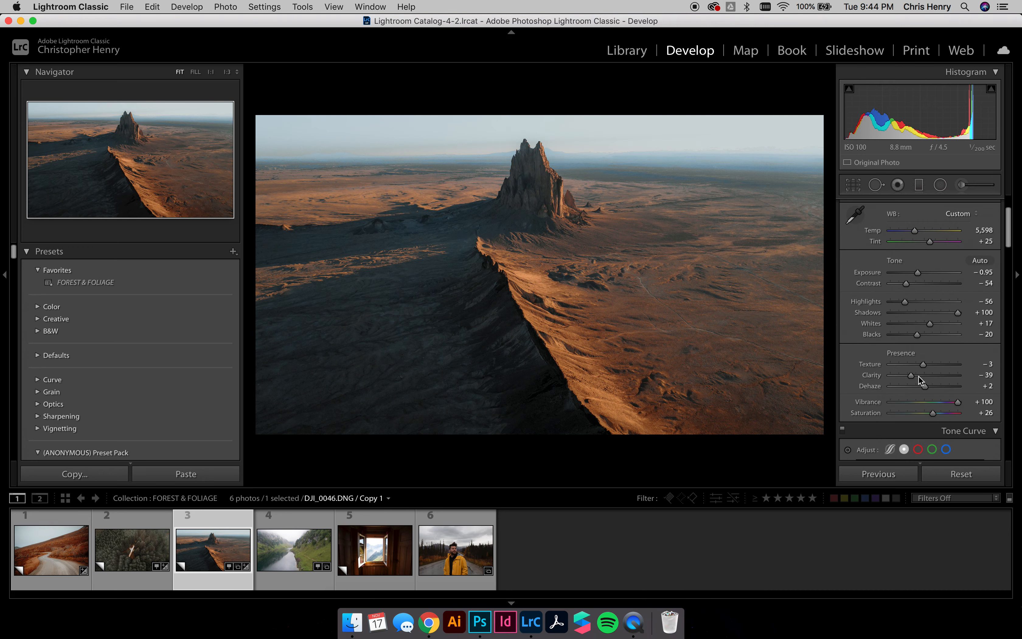
{"action": "left_click_drag", "start_coordinate": [923, 363], "coordinate": [927, 366]}
{"action": "scroll", "coordinate": [914, 376], "scroll_direction": "down", "scroll_amount": 1}
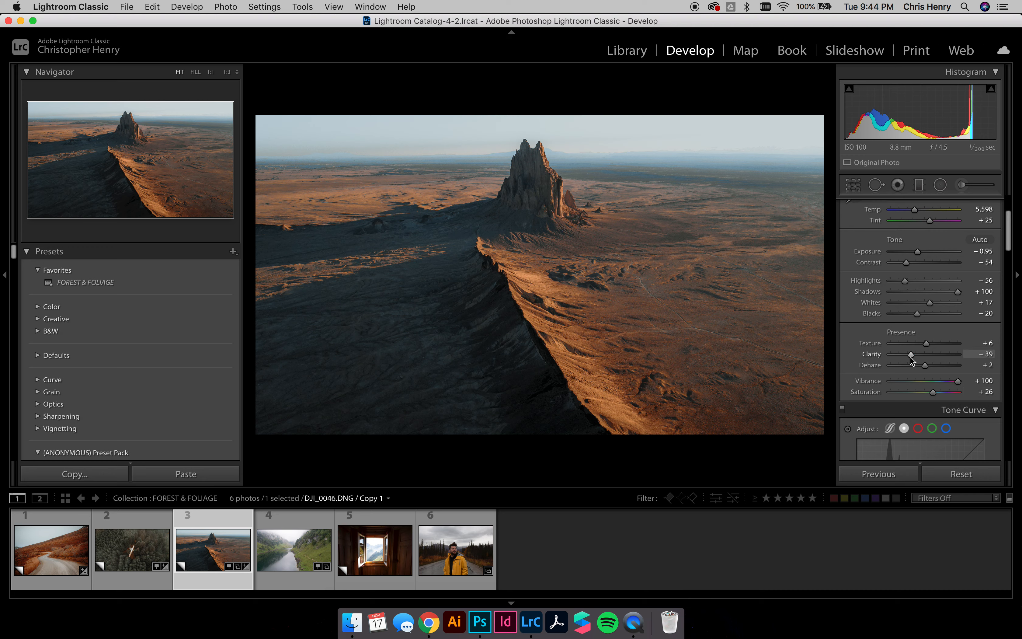
Brighten the desert photo's warm tones by setting HSL luminance to Red +60 and Orange +41.
{"action": "scroll", "coordinate": [917, 382], "scroll_direction": "down", "scroll_amount": 10}
{"action": "left_click", "coordinate": [857, 393]}
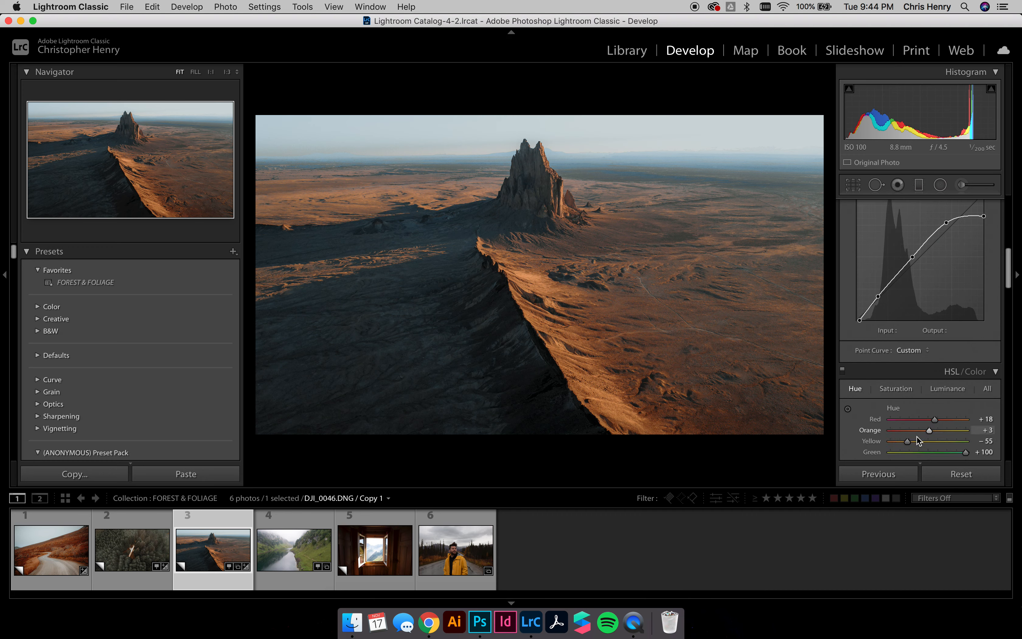
{"action": "scroll", "coordinate": [925, 418], "scroll_direction": "down", "scroll_amount": 1}
{"action": "mouse_move", "coordinate": [936, 394]}
{"action": "left_mouse_down"}
{"action": "mouse_move", "coordinate": [911, 405]}
{"action": "mouse_move", "coordinate": [930, 406]}
{"action": "mouse_move", "coordinate": [930, 419]}
{"action": "mouse_move", "coordinate": [897, 418]}
{"action": "mouse_move", "coordinate": [963, 429]}
{"action": "mouse_move", "coordinate": [958, 396]}
{"action": "mouse_move", "coordinate": [924, 397]}
{"action": "mouse_move", "coordinate": [950, 395]}
{"action": "mouse_move", "coordinate": [925, 410]}
{"action": "mouse_move", "coordinate": [942, 409]}
{"action": "left_mouse_up"}
{"action": "left_click", "coordinate": [946, 364]}
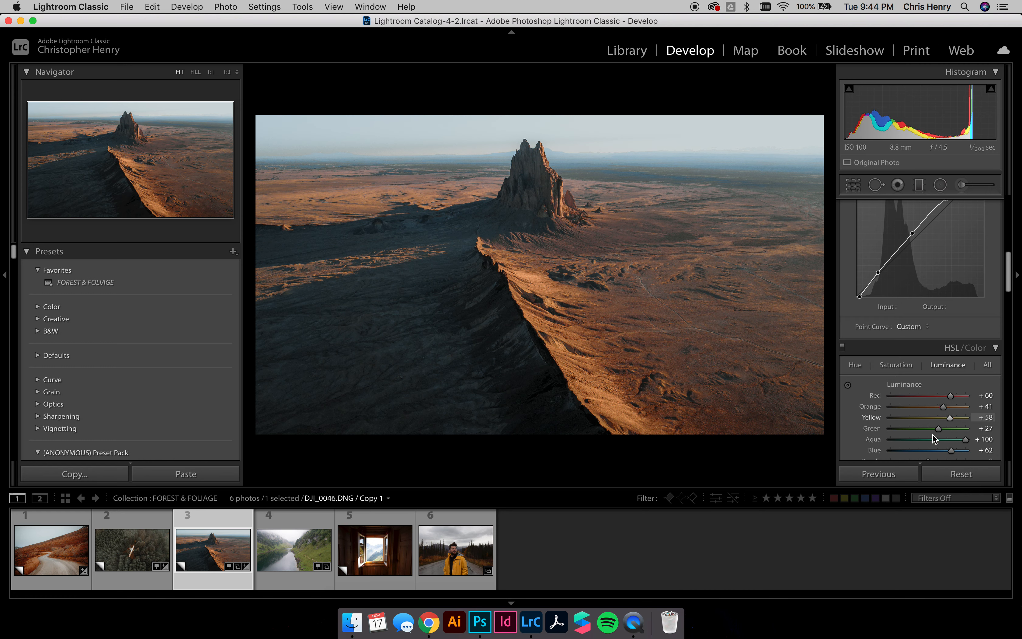
Reset the desert photo's edits and undo the reset to compare before and after.
{"action": "left_click", "coordinate": [959, 476]}
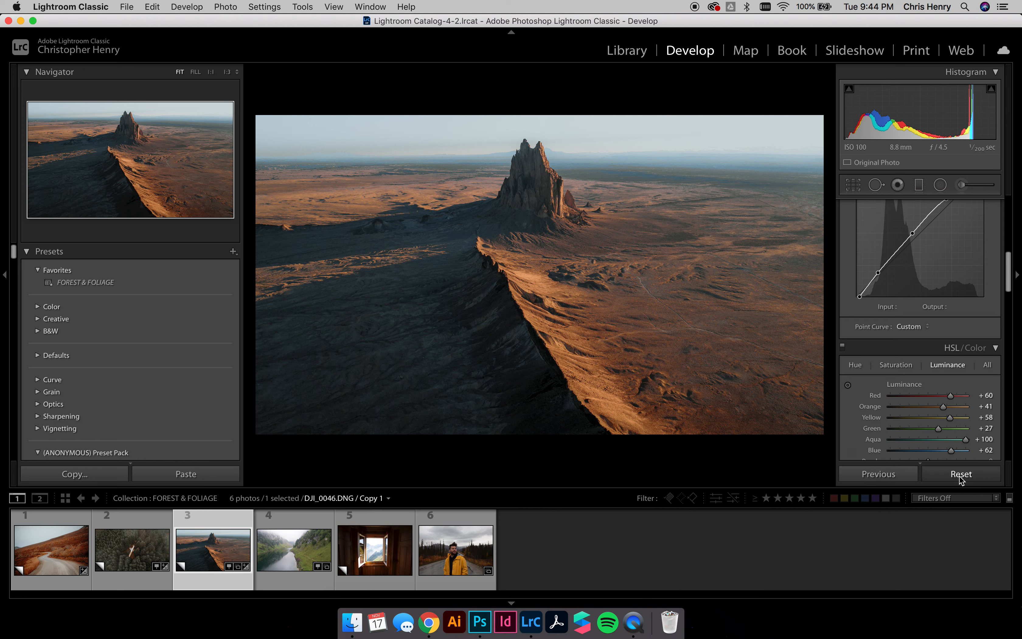
{"action": "key", "text": "super+z"}
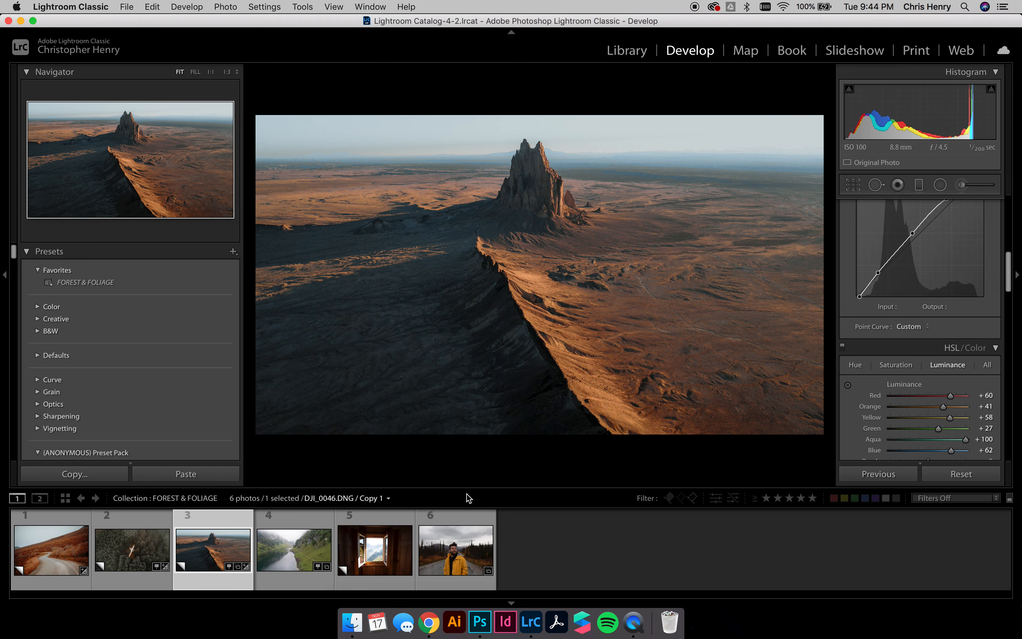
Apply the FOREST & FOLIAGE preset to the photo of the misty mountain lake.
{"action": "left_click", "coordinate": [299, 552]}
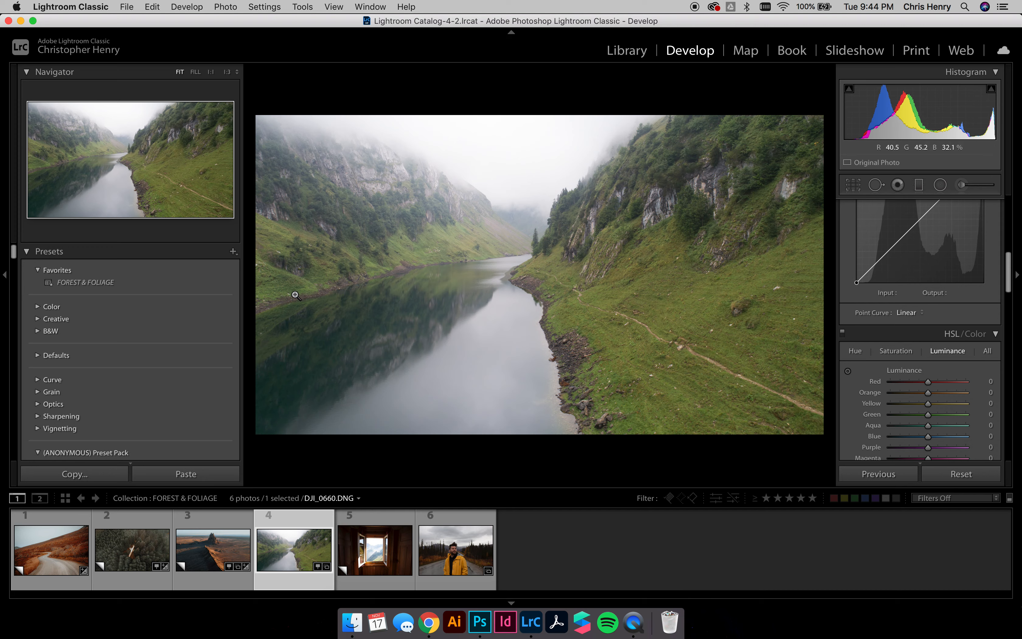
{"action": "left_click", "coordinate": [201, 286]}
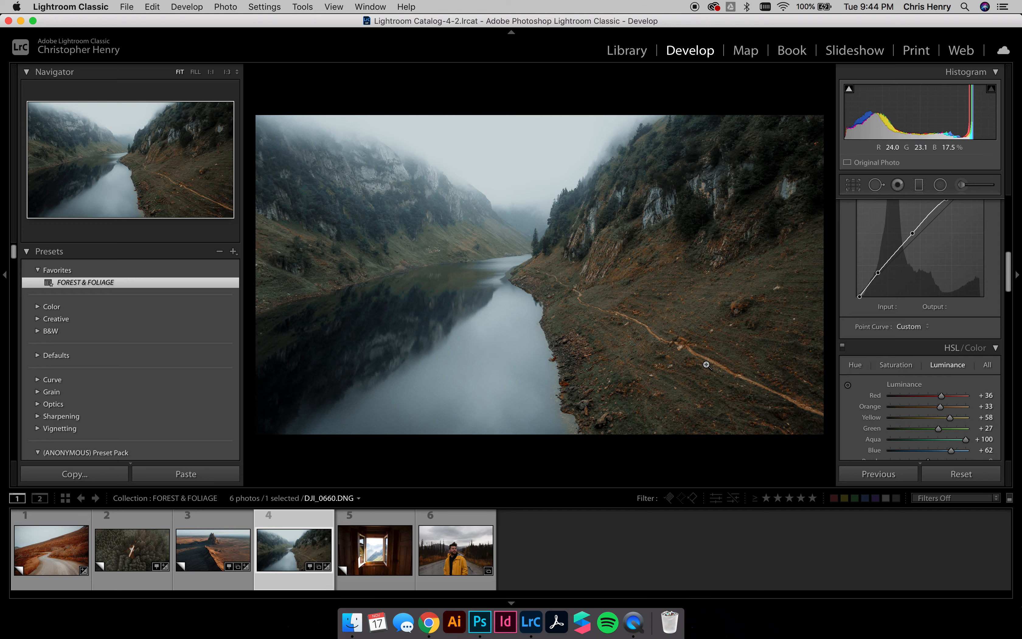
Keep the lake photo's HSL Green saturation at −100 and raise its overall Saturation to +56.
{"action": "left_click", "coordinate": [895, 364]}
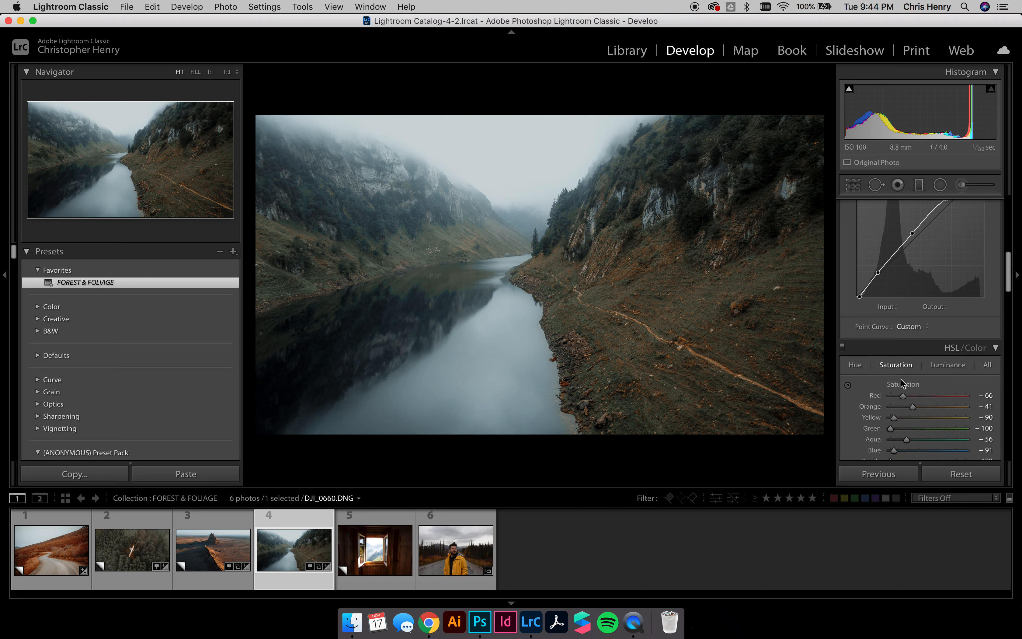
{"action": "left_click_drag", "start_coordinate": [893, 428], "coordinate": [887, 433]}
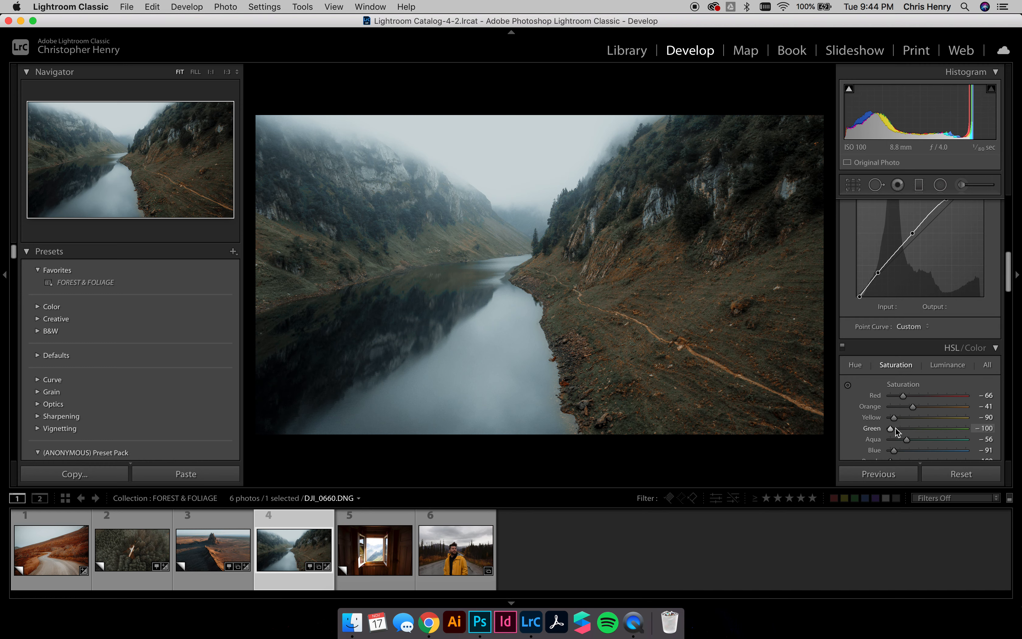
{"action": "scroll", "coordinate": [897, 423], "scroll_direction": "up", "scroll_amount": 3}
{"action": "scroll", "coordinate": [899, 420], "scroll_direction": "up", "scroll_amount": 6}
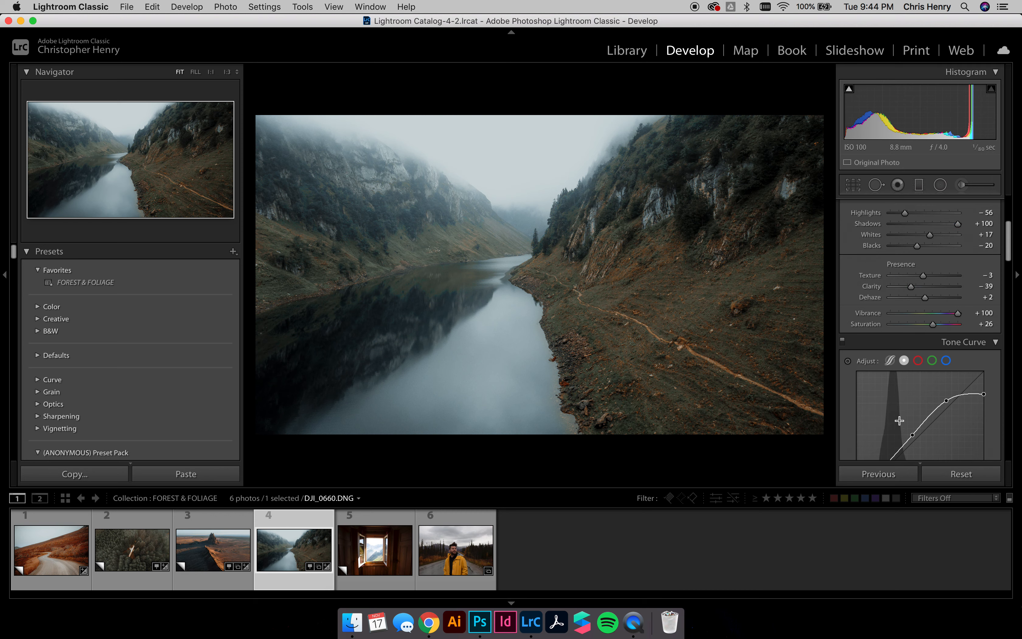
{"action": "left_click_drag", "start_coordinate": [935, 323], "coordinate": [945, 325]}
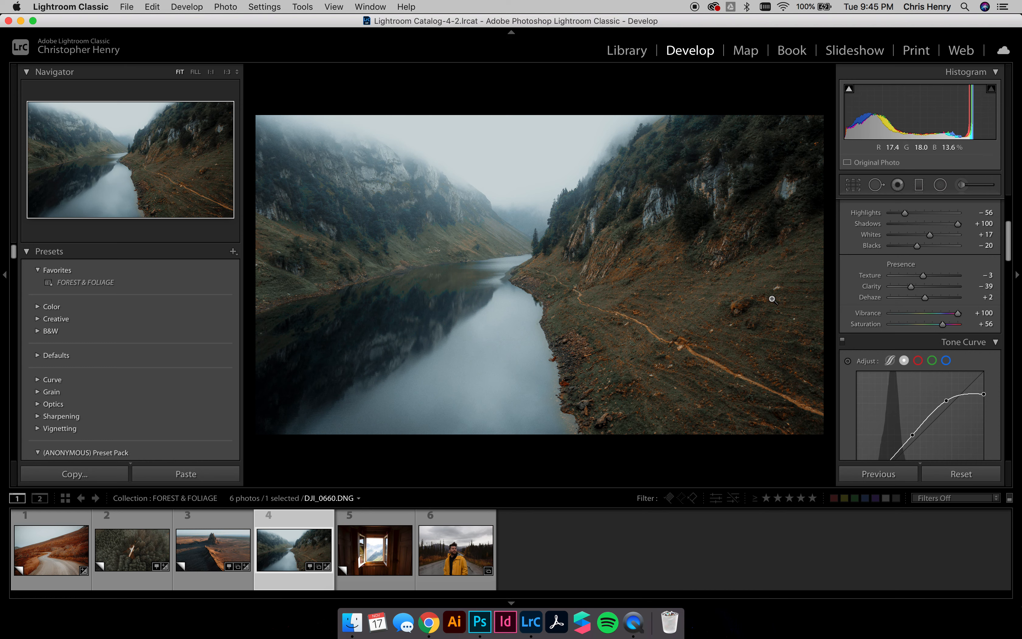
Warm the lake photo's white balance to Temp 5,694 and inspect the hillside trail at 1:1.
{"action": "scroll", "coordinate": [927, 245], "scroll_direction": "up", "scroll_amount": 5}
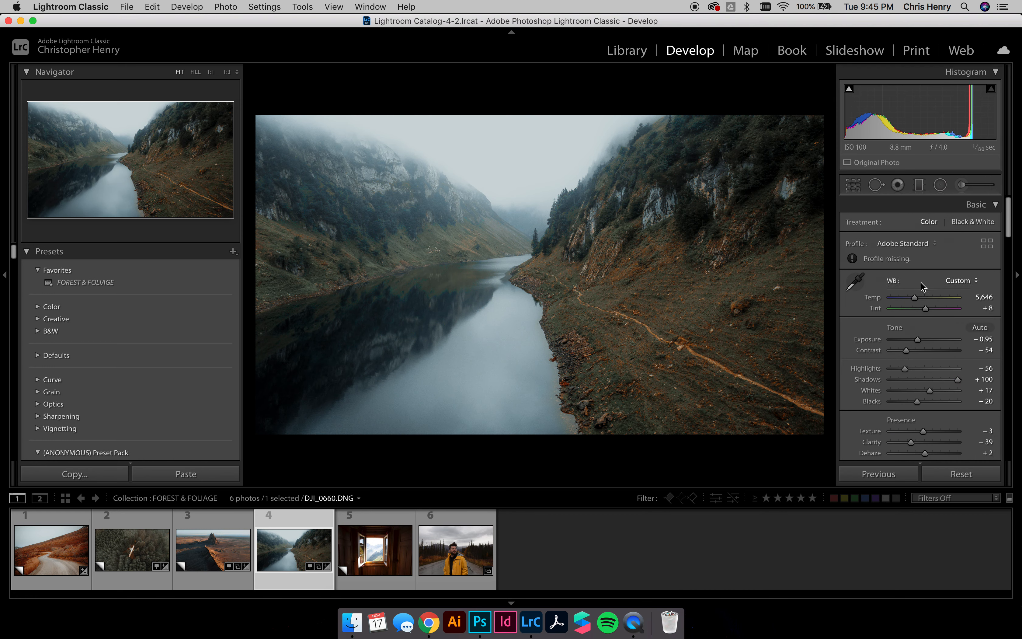
{"action": "left_click_drag", "start_coordinate": [915, 297], "coordinate": [915, 297]}
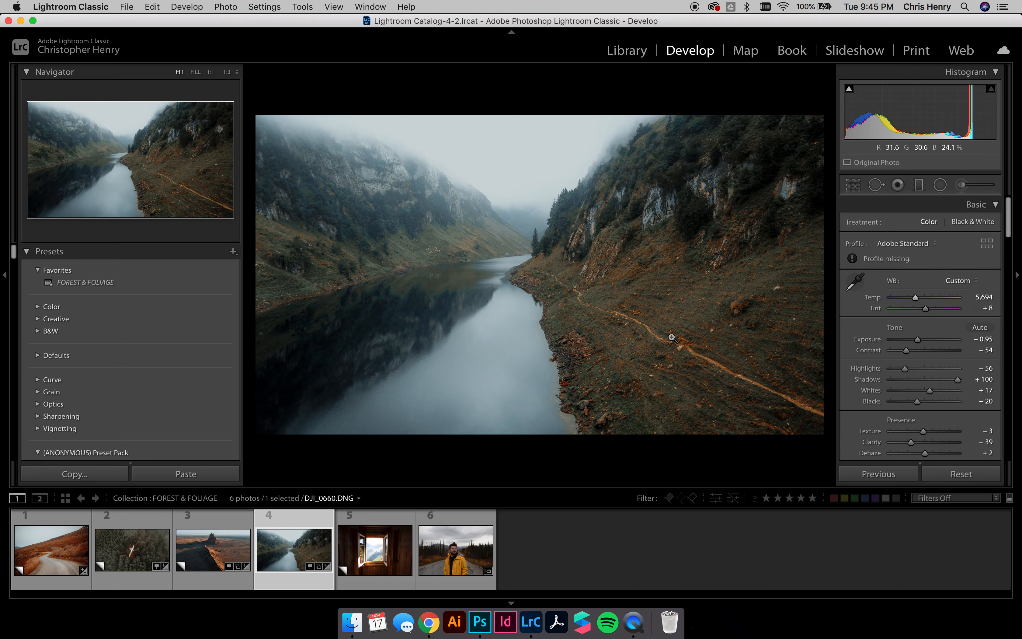
{"action": "left_click", "coordinate": [659, 358]}
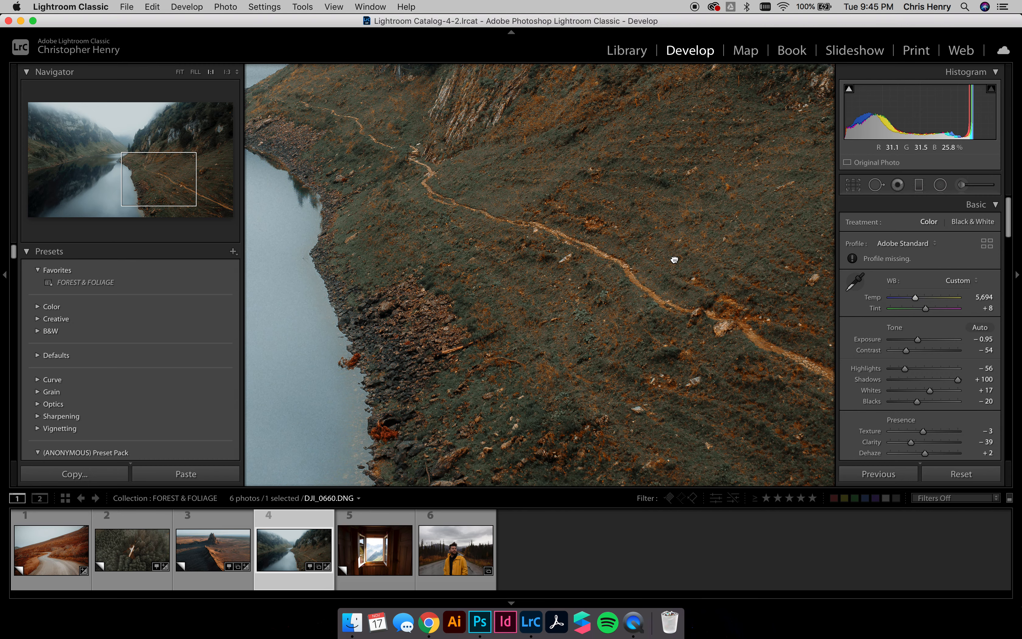
Set the lake photo's white balance to Temp 6,310 and Tint −12.
{"action": "left_click_drag", "start_coordinate": [675, 260], "coordinate": [611, 257]}
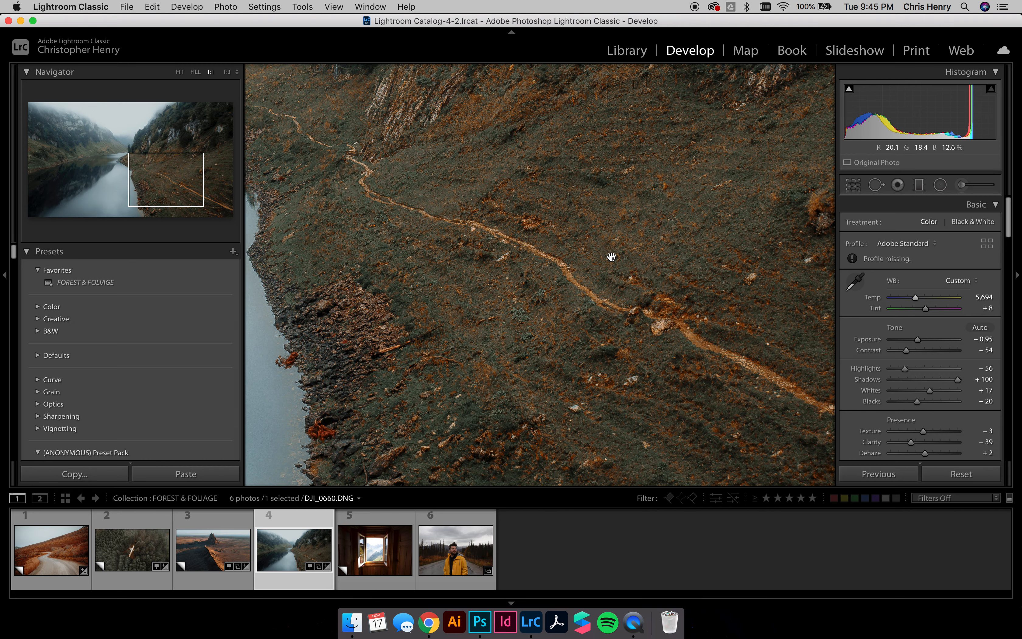
{"action": "left_click", "coordinate": [610, 257]}
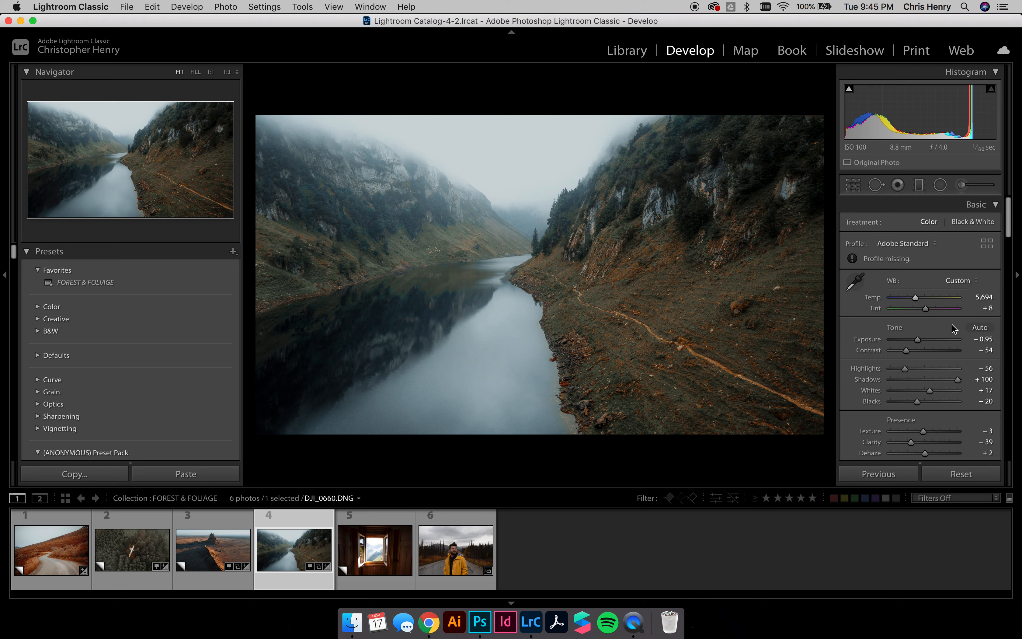
{"action": "left_click_drag", "start_coordinate": [924, 311], "coordinate": [924, 311]}
{"action": "left_click_drag", "start_coordinate": [924, 308], "coordinate": [924, 309]}
{"action": "left_click", "coordinate": [431, 285]}
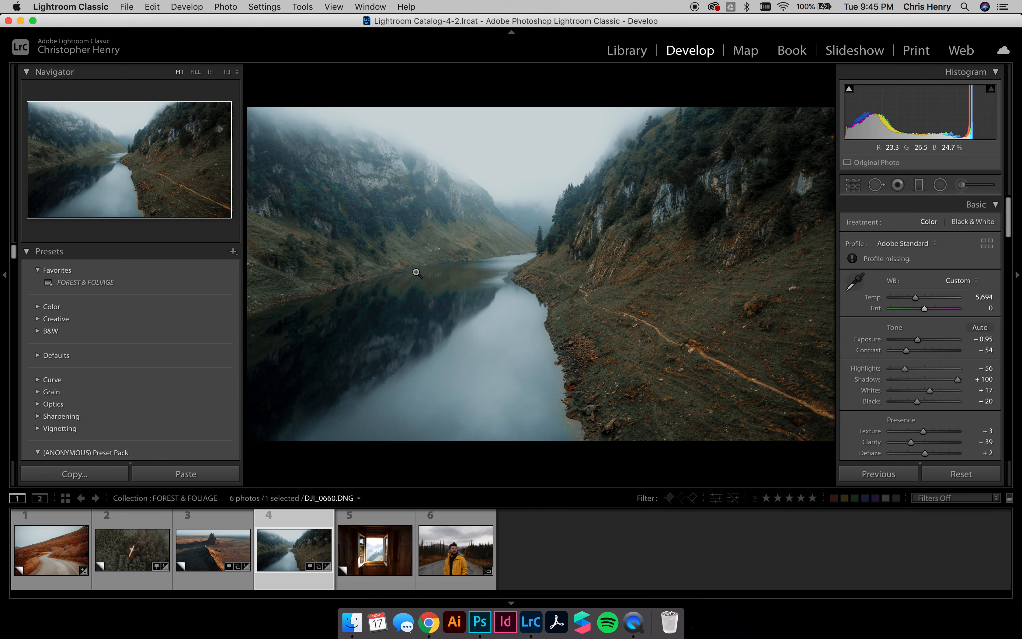
{"action": "left_click", "coordinate": [416, 273]}
{"action": "left_click_drag", "start_coordinate": [914, 297], "coordinate": [920, 301]}
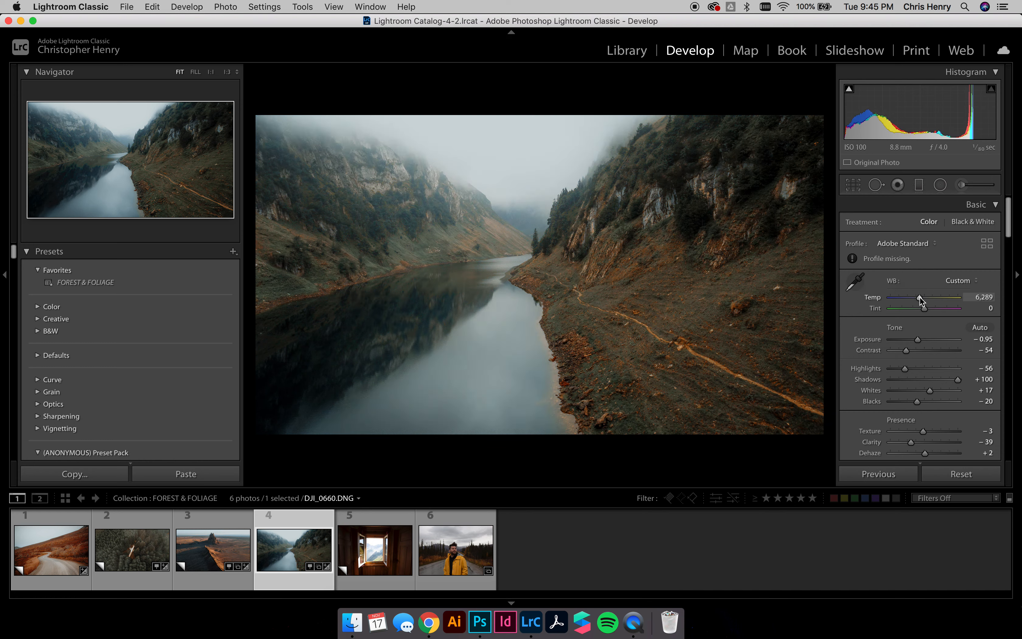
{"action": "left_click_drag", "start_coordinate": [918, 296], "coordinate": [919, 297]}
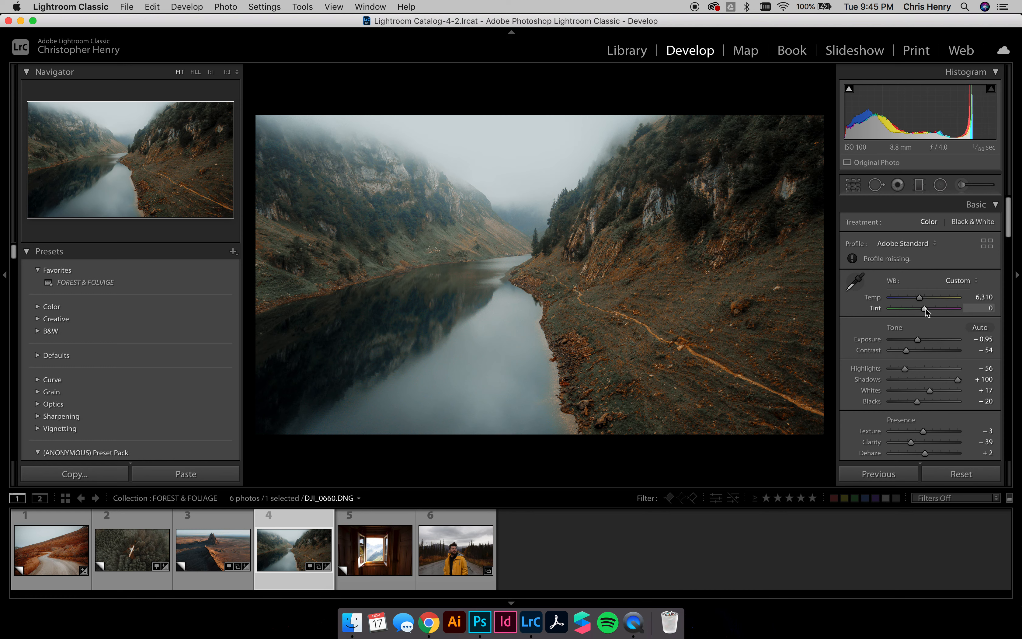
{"action": "left_click_drag", "start_coordinate": [923, 307], "coordinate": [922, 307]}
Set the lake photo's HSL hue to −21 for Yellow and −22 for Orange.
{"action": "scroll", "coordinate": [922, 307], "scroll_direction": "down", "scroll_amount": 5}
{"action": "scroll", "coordinate": [845, 385], "scroll_direction": "down", "scroll_amount": 3}
{"action": "left_click", "coordinate": [854, 335]}
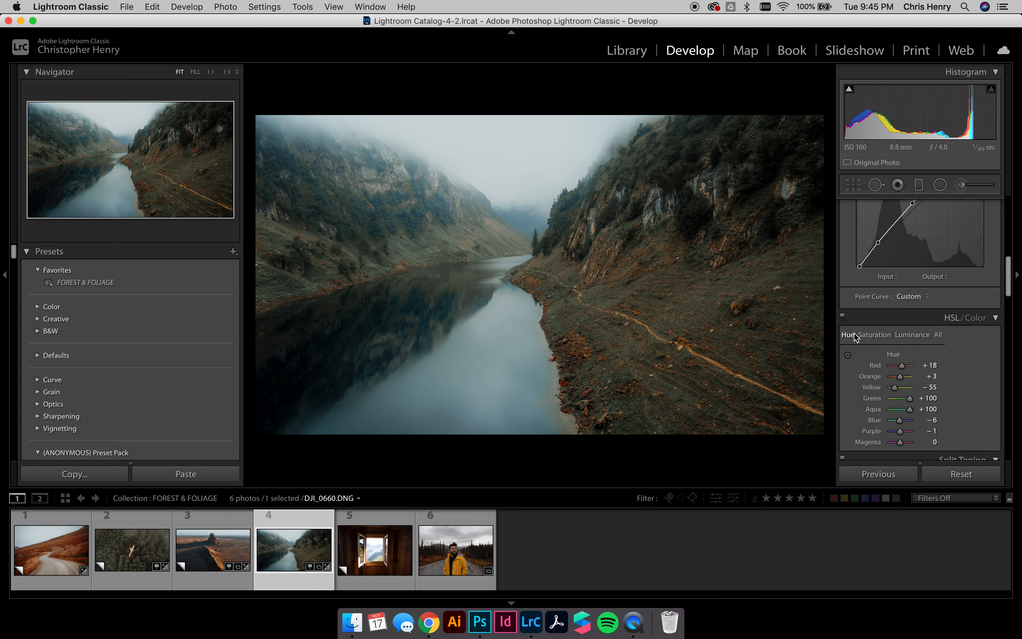
{"action": "mouse_move", "coordinate": [909, 385]}
{"action": "left_mouse_down"}
{"action": "mouse_move", "coordinate": [923, 387]}
{"action": "mouse_move", "coordinate": [893, 390]}
{"action": "left_mouse_up"}
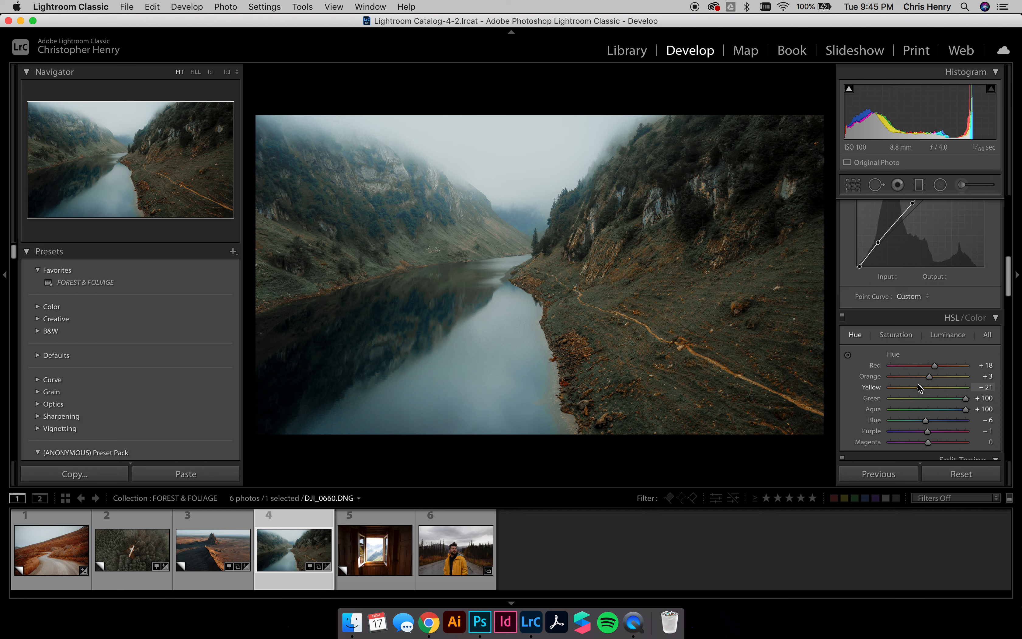
{"action": "left_click_drag", "start_coordinate": [929, 376], "coordinate": [919, 377]}
Raise the lake photo's Dehaze to +14 and its Highlights to −31.
{"action": "scroll", "coordinate": [890, 307], "scroll_direction": "up", "scroll_amount": 3}
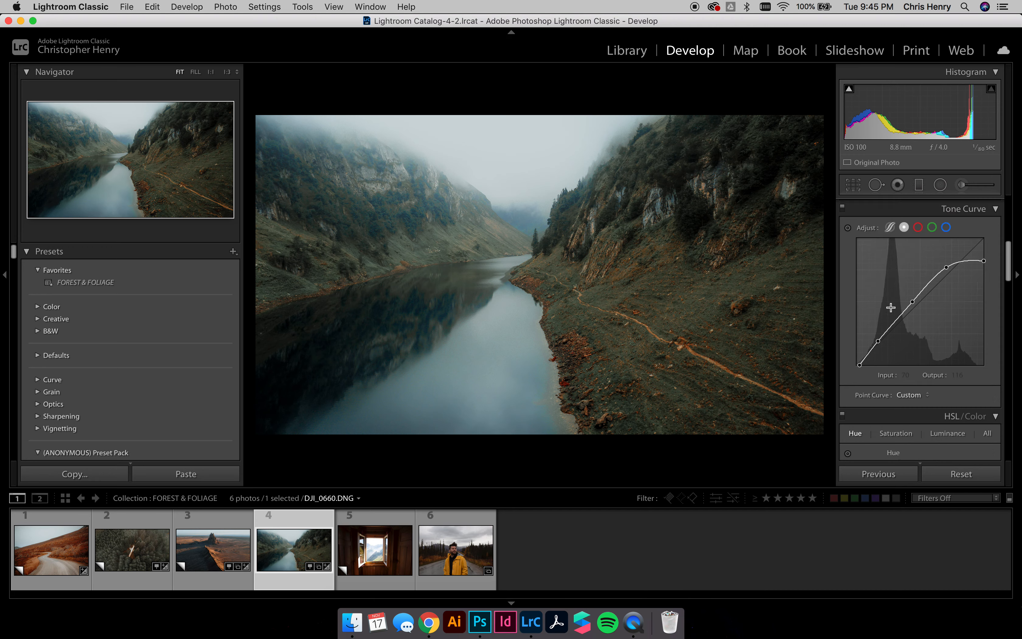
{"action": "scroll", "coordinate": [891, 306], "scroll_direction": "up", "scroll_amount": 5}
{"action": "left_click_drag", "start_coordinate": [923, 452], "coordinate": [928, 451]}
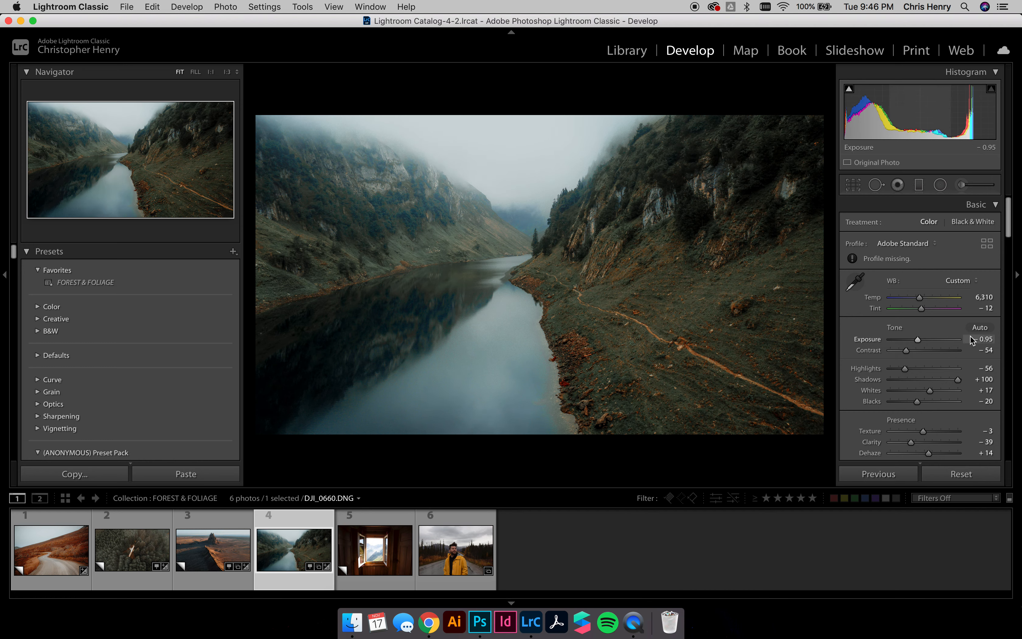
{"action": "mouse_move", "coordinate": [904, 369]}
{"action": "left_mouse_down"}
{"action": "mouse_move", "coordinate": [888, 370]}
{"action": "mouse_move", "coordinate": [914, 363]}
{"action": "left_mouse_up"}
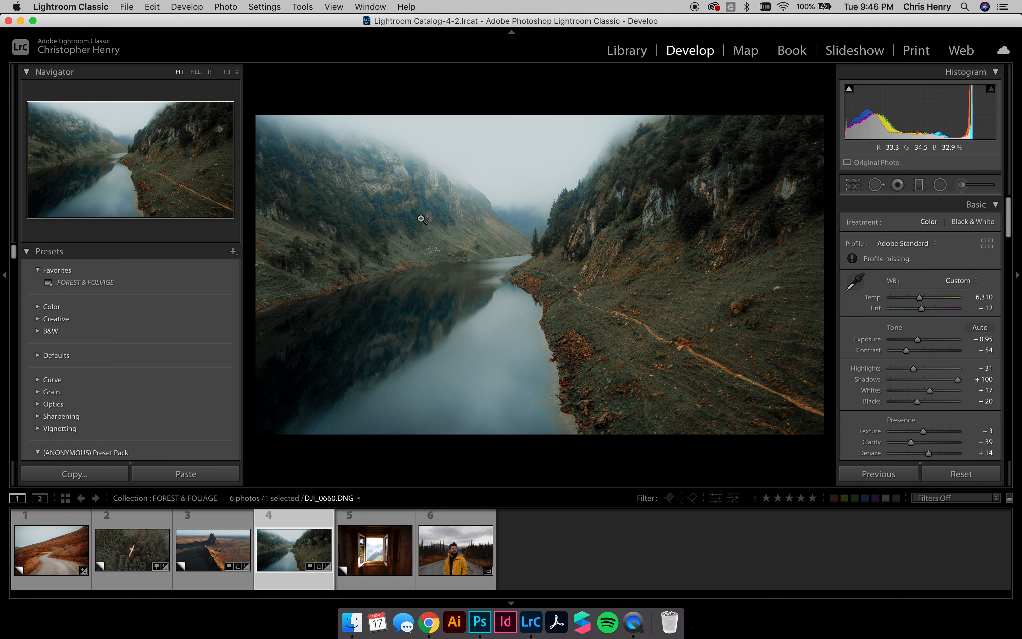
{"action": "left_click", "coordinate": [940, 185]}
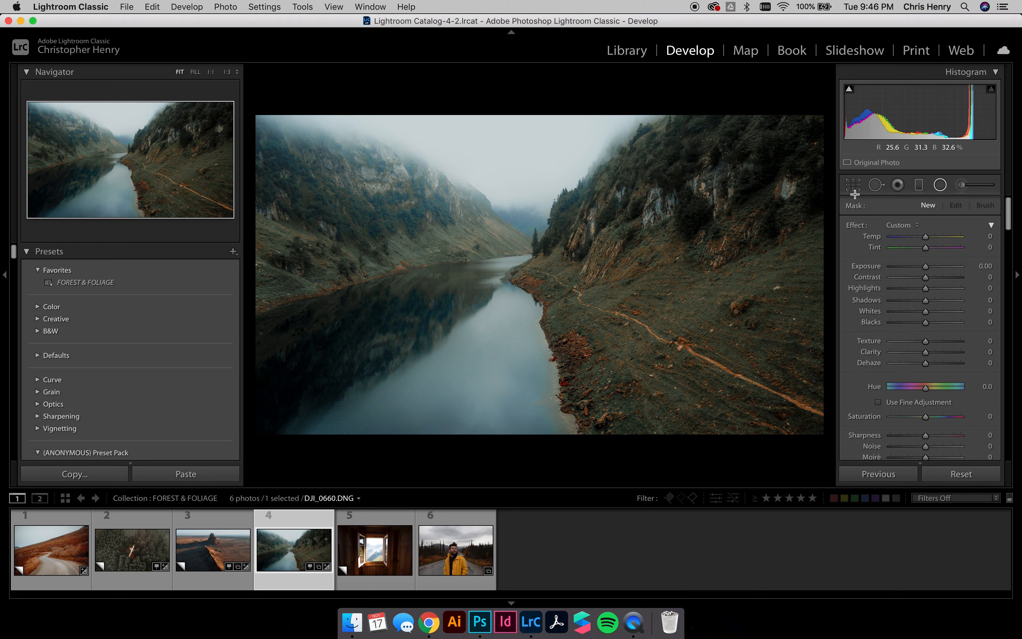
{"action": "left_click", "coordinate": [940, 185]}
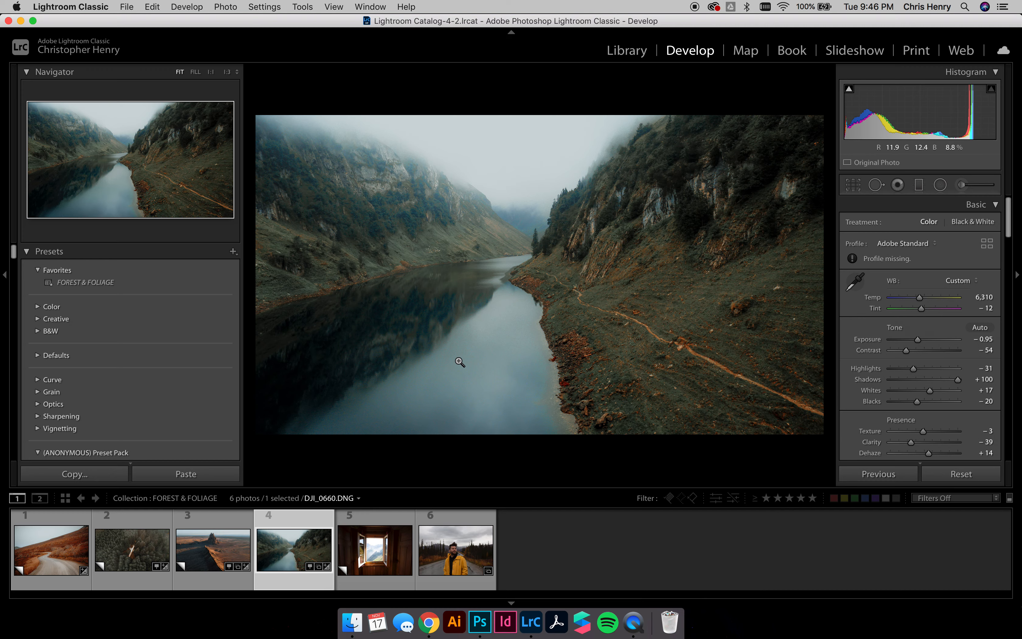
{"action": "left_click", "coordinate": [422, 198]}
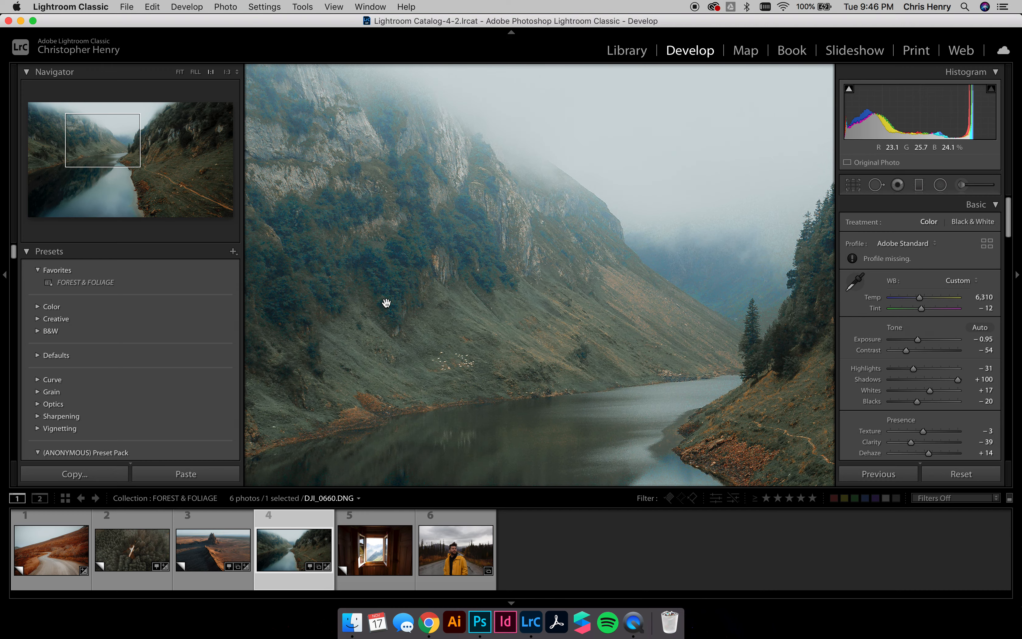
{"action": "left_click", "coordinate": [410, 256]}
Set the lake photo's HSL Blue to saturation −100 and luminance +73, and reduce the Aqua saturation.
{"action": "scroll", "coordinate": [854, 376], "scroll_direction": "down", "scroll_amount": 10}
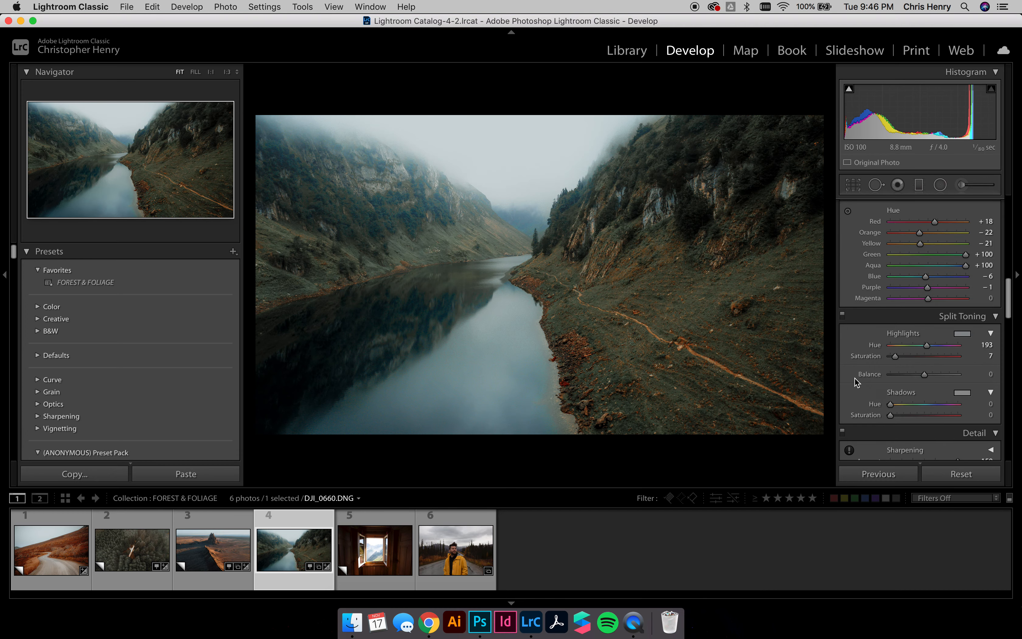
{"action": "scroll", "coordinate": [854, 377], "scroll_direction": "up", "scroll_amount": 2}
{"action": "left_click", "coordinate": [895, 252]}
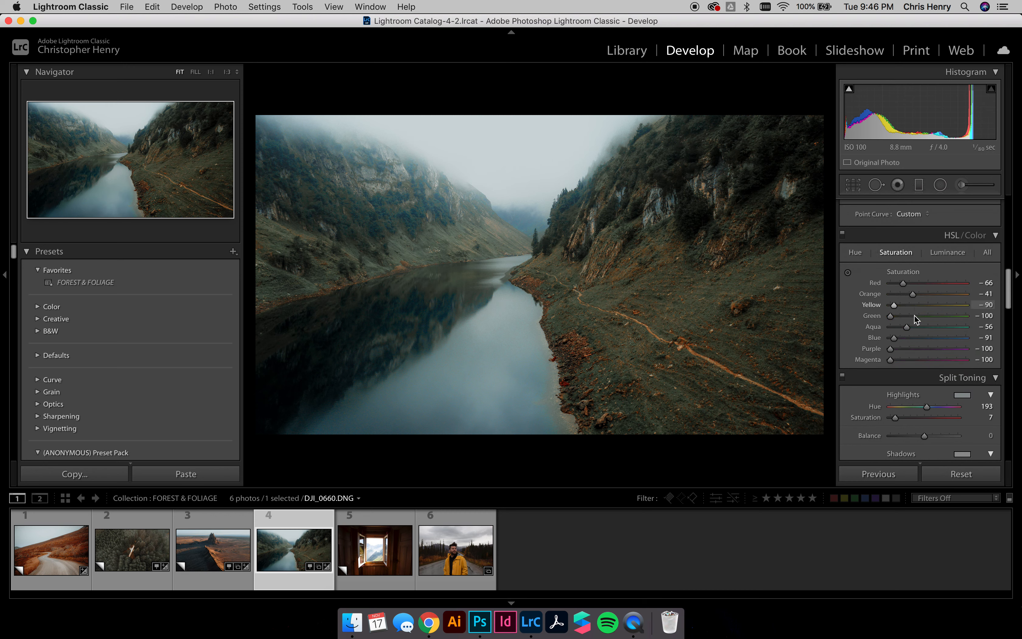
{"action": "mouse_move", "coordinate": [892, 336]}
{"action": "left_mouse_down"}
{"action": "mouse_move", "coordinate": [944, 338]}
{"action": "mouse_move", "coordinate": [876, 328]}
{"action": "left_mouse_up"}
{"action": "left_click", "coordinate": [945, 252]}
{"action": "mouse_move", "coordinate": [952, 338]}
{"action": "left_mouse_down"}
{"action": "mouse_move", "coordinate": [901, 338]}
{"action": "mouse_move", "coordinate": [956, 340]}
{"action": "mouse_move", "coordinate": [886, 319]}
{"action": "mouse_move", "coordinate": [951, 321]}
{"action": "left_mouse_up"}
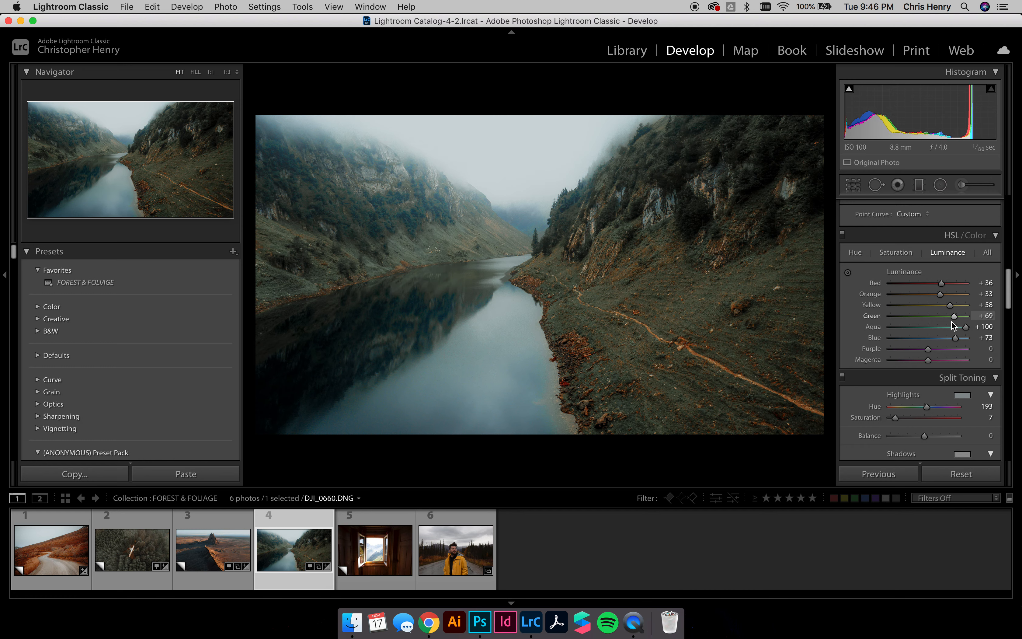
{"action": "left_click", "coordinate": [897, 253]}
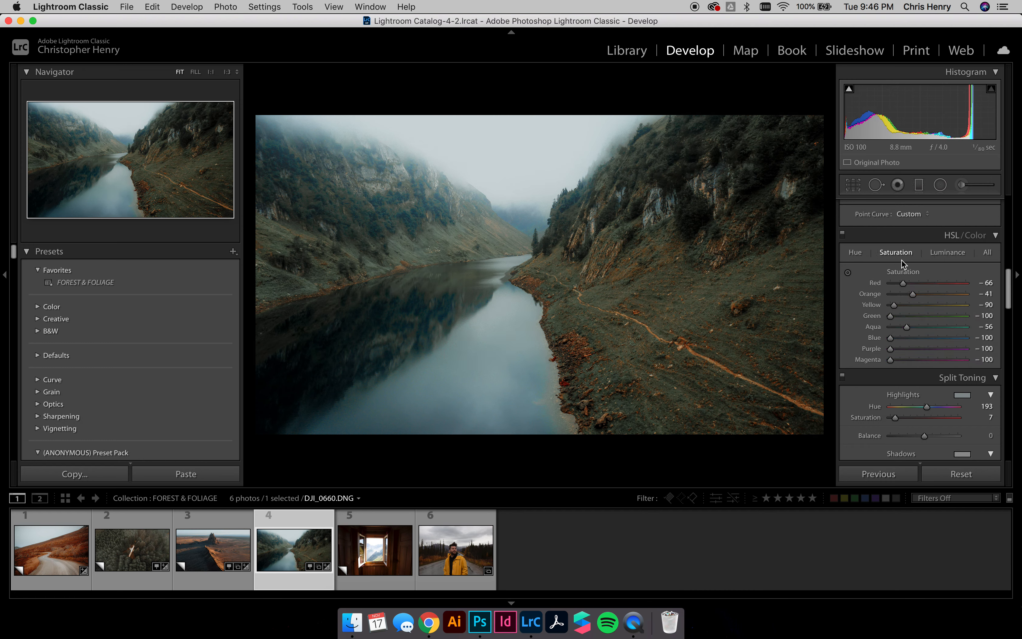
{"action": "mouse_move", "coordinate": [904, 331]}
{"action": "left_mouse_down"}
{"action": "mouse_move", "coordinate": [883, 331]}
{"action": "mouse_move", "coordinate": [892, 330]}
{"action": "left_mouse_up"}
Move the lake photo's upper tone curve point to input 177, output 196, and lower Exposure to −1.05.
{"action": "scroll", "coordinate": [937, 371], "scroll_direction": "up", "scroll_amount": 5}
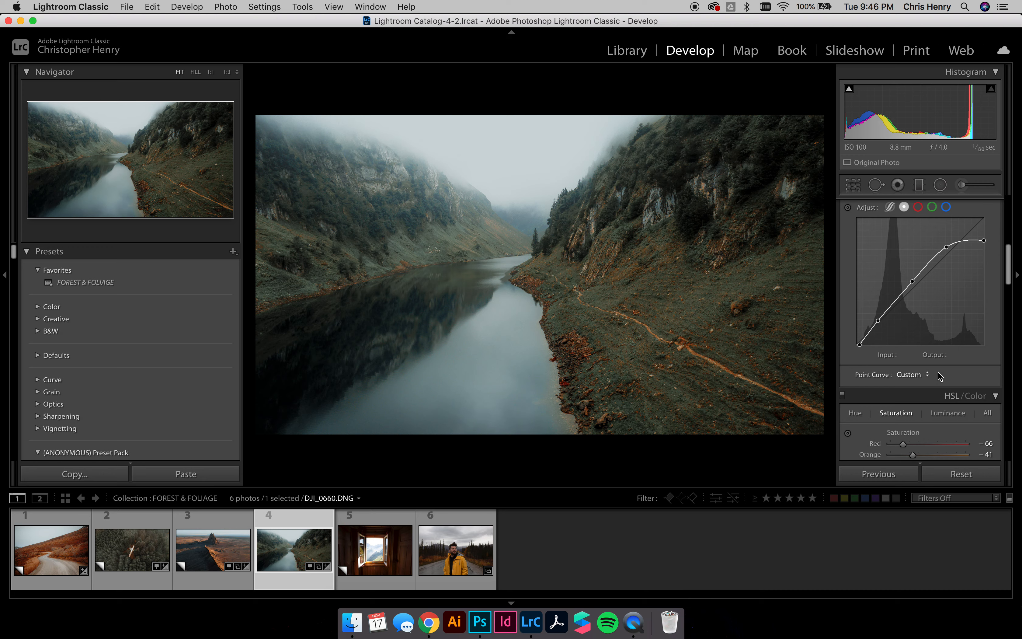
{"action": "mouse_move", "coordinate": [945, 246]}
{"action": "left_mouse_down"}
{"action": "mouse_move", "coordinate": [938, 255]}
{"action": "mouse_move", "coordinate": [945, 249]}
{"action": "left_mouse_up"}
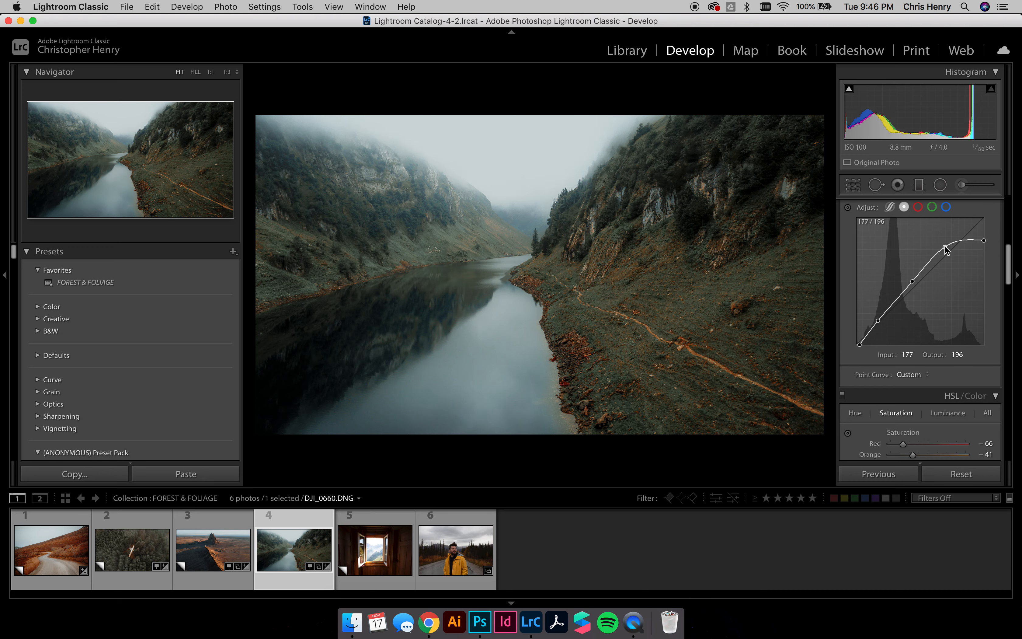
{"action": "scroll", "coordinate": [937, 295], "scroll_direction": "up", "scroll_amount": 10}
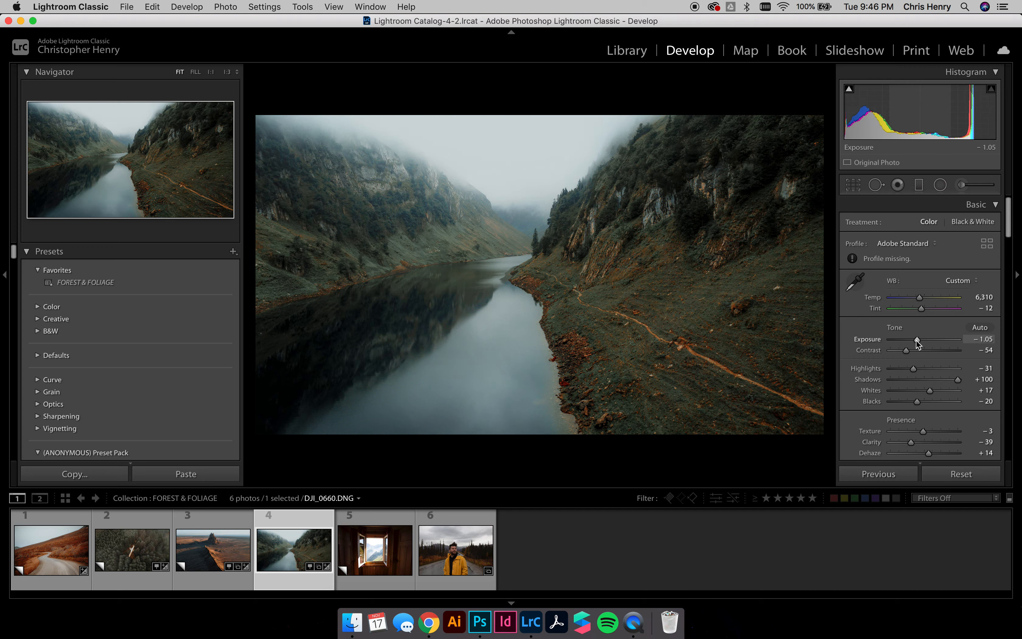
Strengthen the lake photo's post-crop vignette to an Amount of −14.
{"action": "scroll", "coordinate": [929, 322], "scroll_direction": "down", "scroll_amount": 1}
{"action": "scroll", "coordinate": [928, 322], "scroll_direction": "down", "scroll_amount": 12}
{"action": "scroll", "coordinate": [928, 319], "scroll_direction": "down", "scroll_amount": 10}
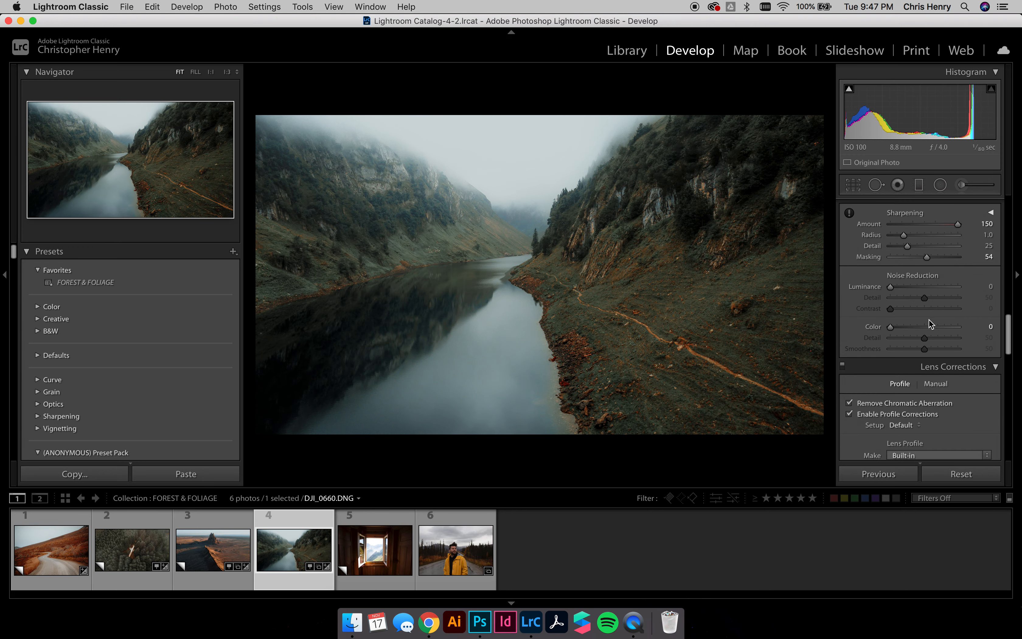
{"action": "scroll", "coordinate": [928, 323], "scroll_direction": "down", "scroll_amount": 10}
{"action": "scroll", "coordinate": [929, 323], "scroll_direction": "down", "scroll_amount": 10}
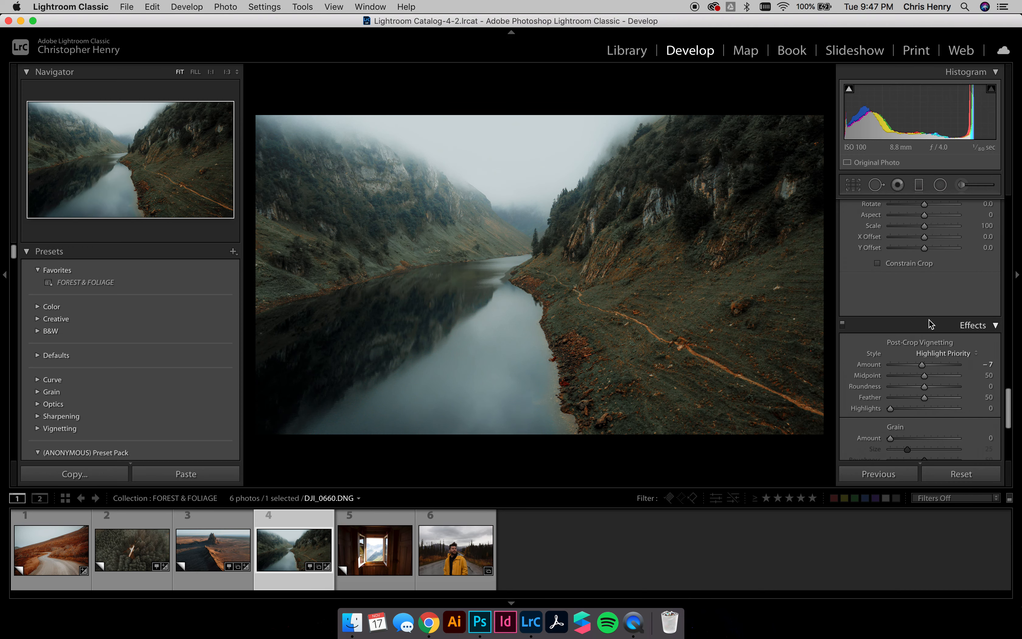
{"action": "left_click_drag", "start_coordinate": [921, 366], "coordinate": [919, 366]}
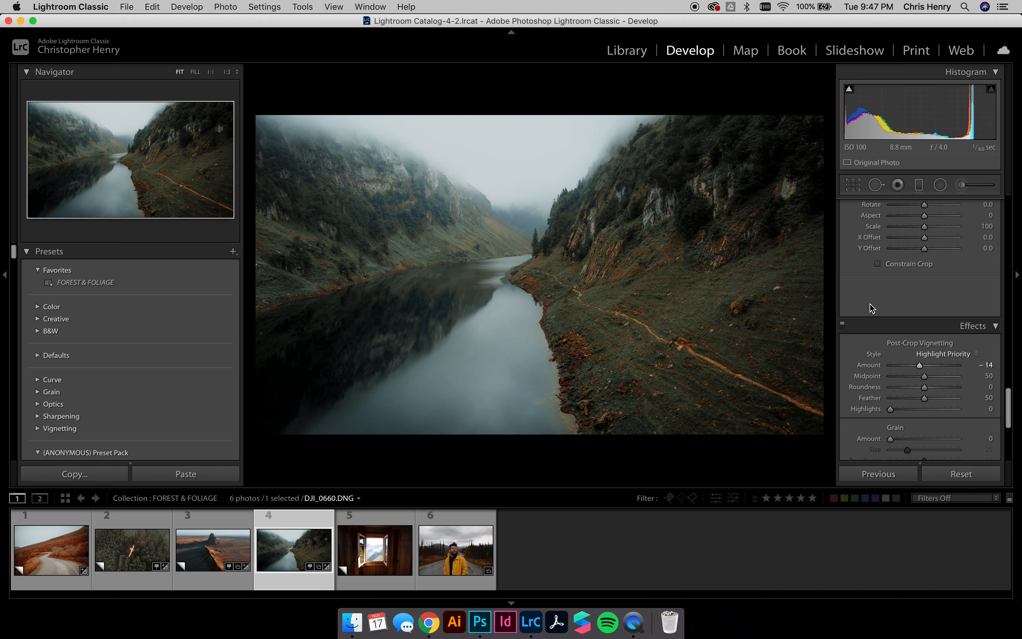
Reset the lake photo's edits and undo the reset to compare before and after.
{"action": "left_click", "coordinate": [950, 468]}
{"action": "key", "text": "super+z"}
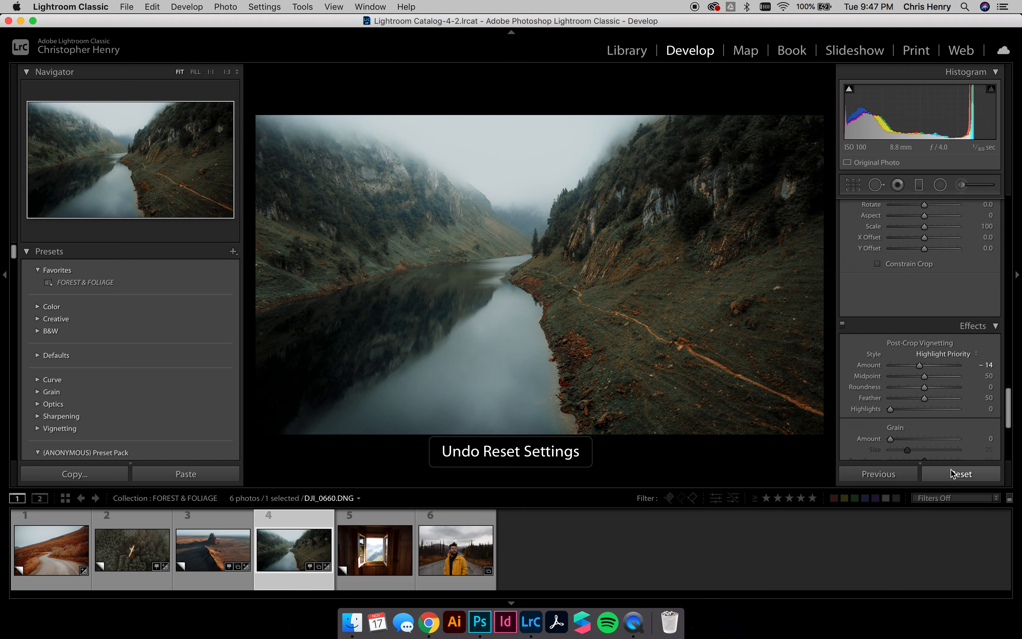
Apply the FOREST & FOLIAGE preset to the photo of the open cabin window and lower its Highlights to −72.
{"action": "left_click", "coordinate": [363, 568]}
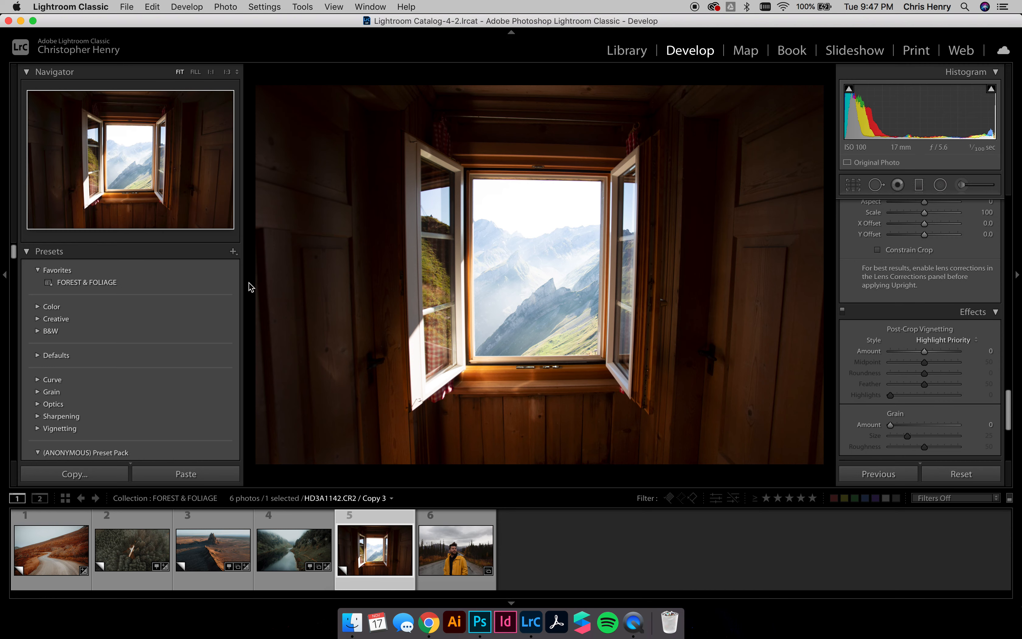
{"action": "left_click", "coordinate": [189, 283]}
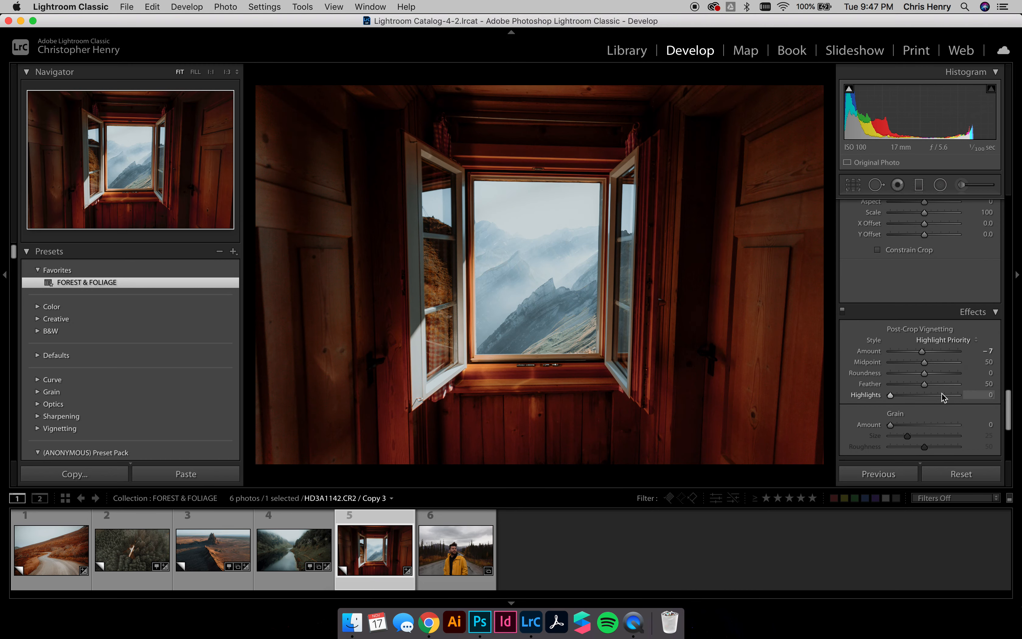
{"action": "scroll", "coordinate": [941, 392], "scroll_direction": "up", "scroll_amount": 10}
{"action": "scroll", "coordinate": [940, 390], "scroll_direction": "up", "scroll_amount": 8}
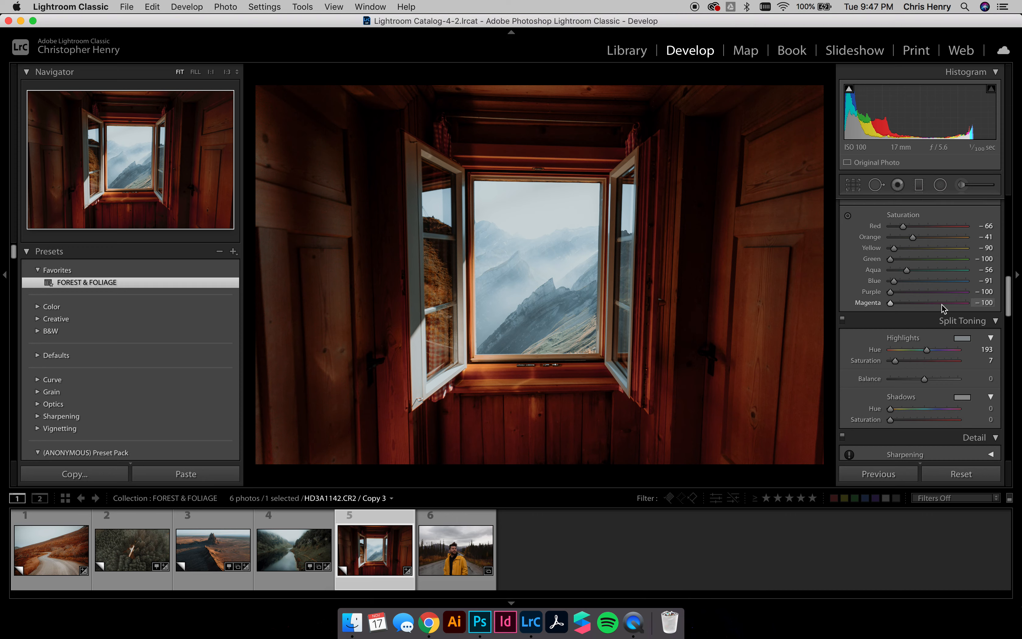
{"action": "scroll", "coordinate": [941, 304], "scroll_direction": "up", "scroll_amount": 10}
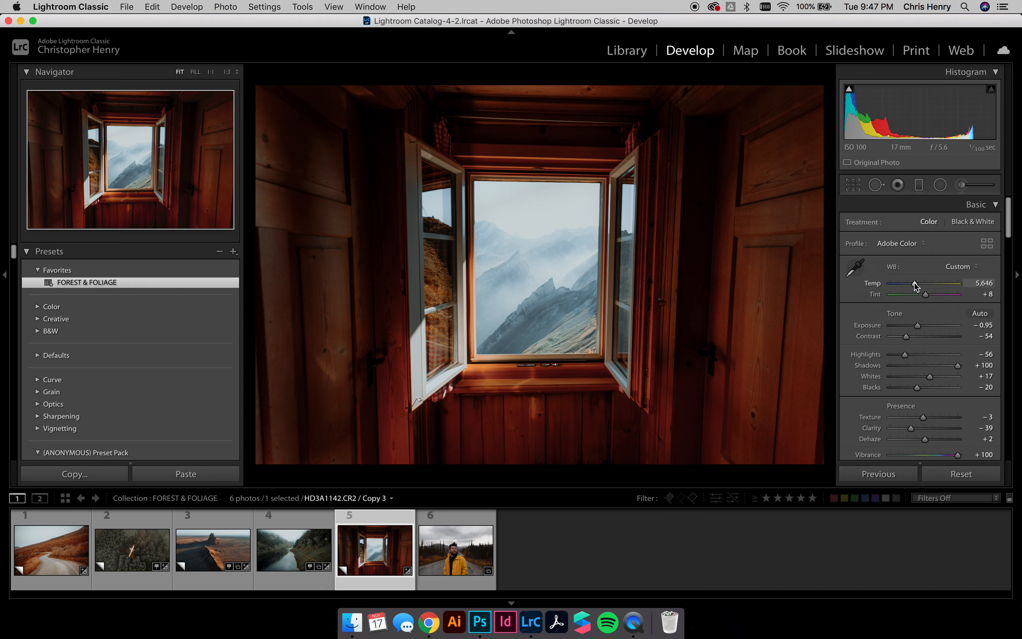
{"action": "left_click_drag", "start_coordinate": [911, 356], "coordinate": [899, 357]}
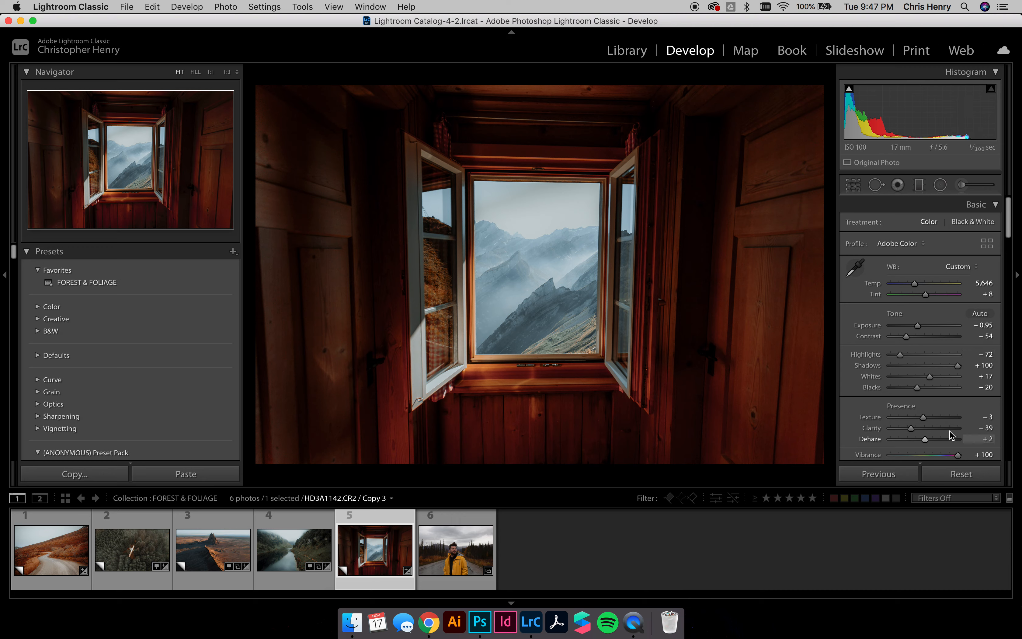
Shift the window photo's HSL Red hue to +73.
{"action": "scroll", "coordinate": [952, 431], "scroll_direction": "down", "scroll_amount": 10}
{"action": "scroll", "coordinate": [945, 429], "scroll_direction": "down", "scroll_amount": 5}
{"action": "left_click", "coordinate": [855, 293]}
{"action": "left_click_drag", "start_coordinate": [934, 325], "coordinate": [955, 330]}
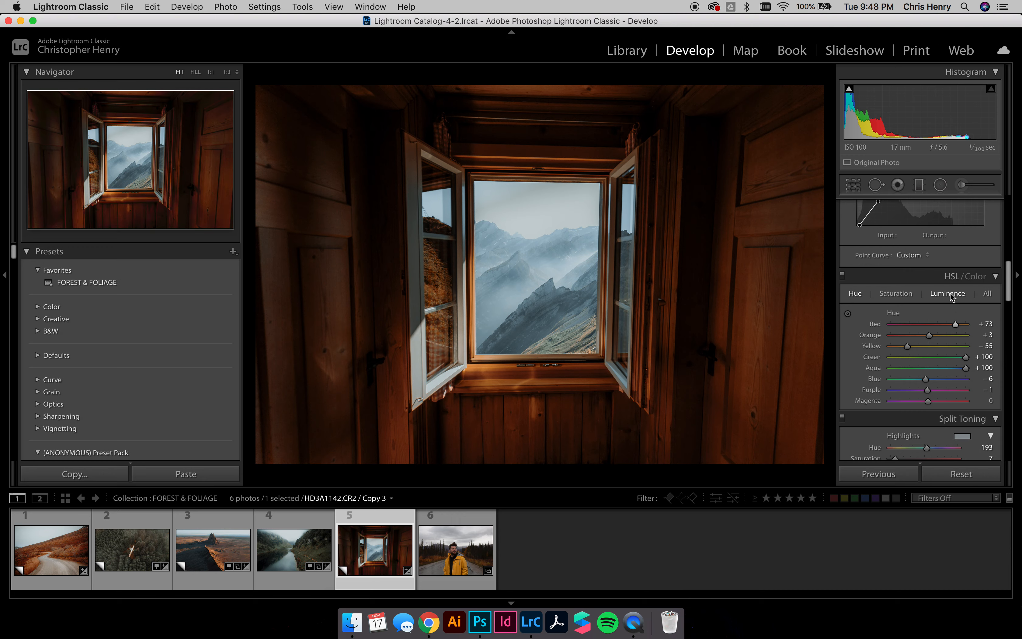
Set the window photo's white balance to Temp 6,024 and Tint −7.
{"action": "scroll", "coordinate": [952, 296], "scroll_direction": "up", "scroll_amount": 10}
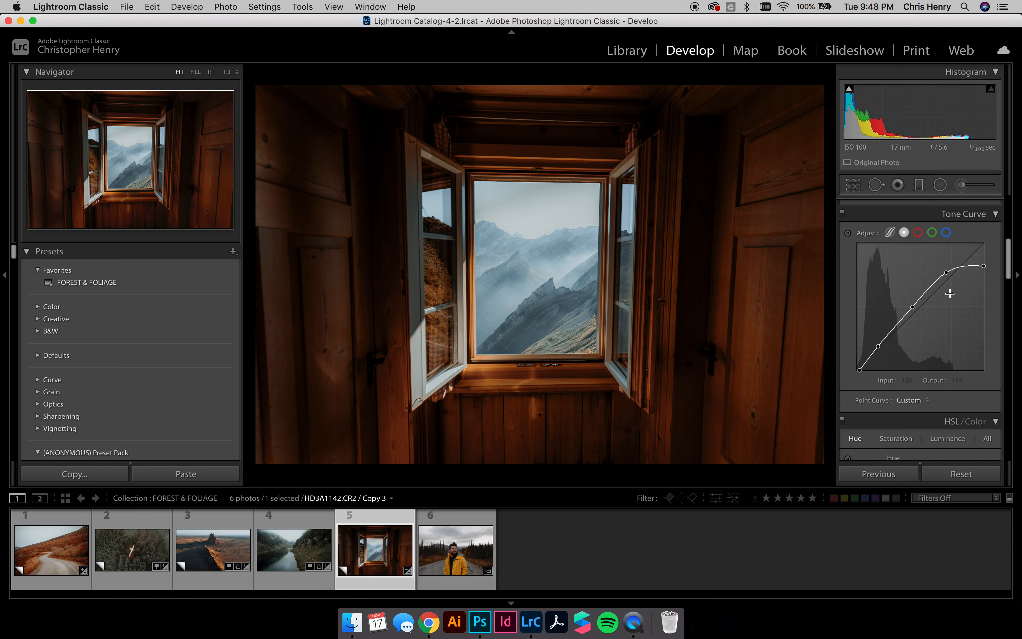
{"action": "scroll", "coordinate": [951, 297], "scroll_direction": "up", "scroll_amount": 3}
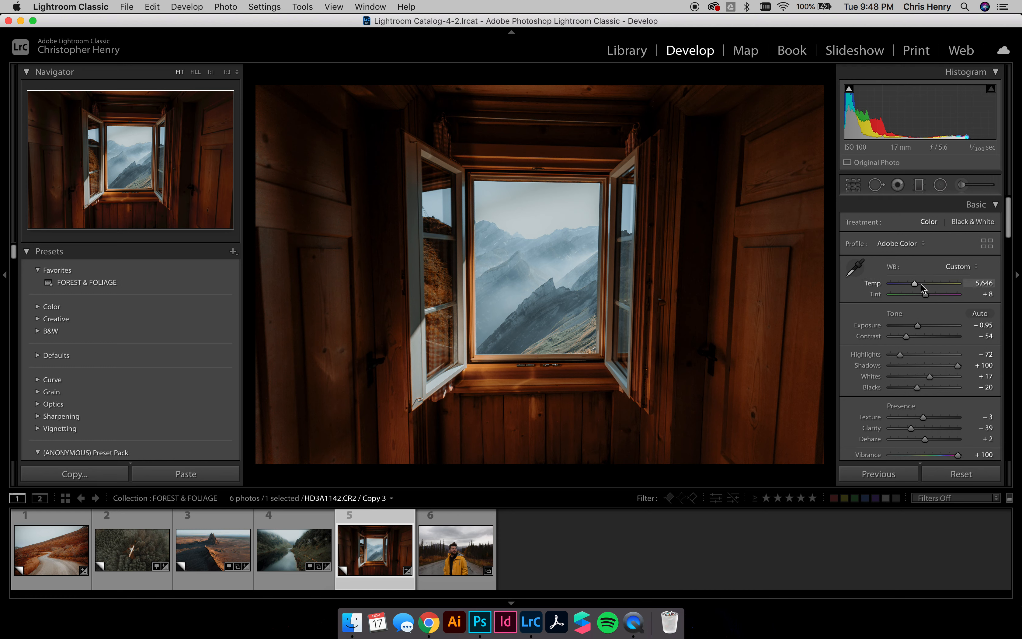
{"action": "left_click_drag", "start_coordinate": [916, 281], "coordinate": [919, 284]}
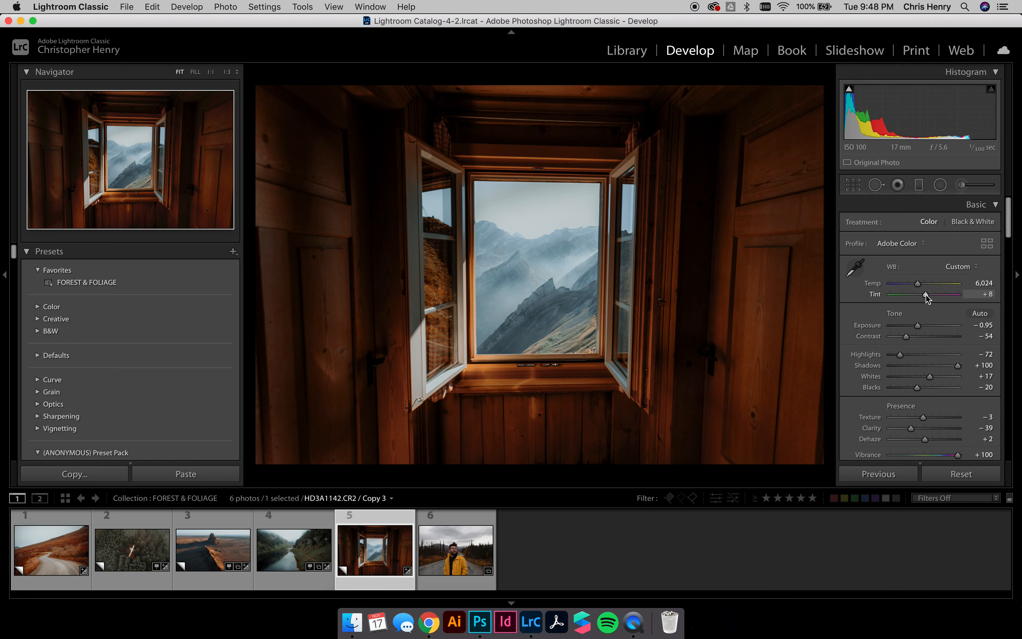
{"action": "left_click_drag", "start_coordinate": [925, 294], "coordinate": [922, 297]}
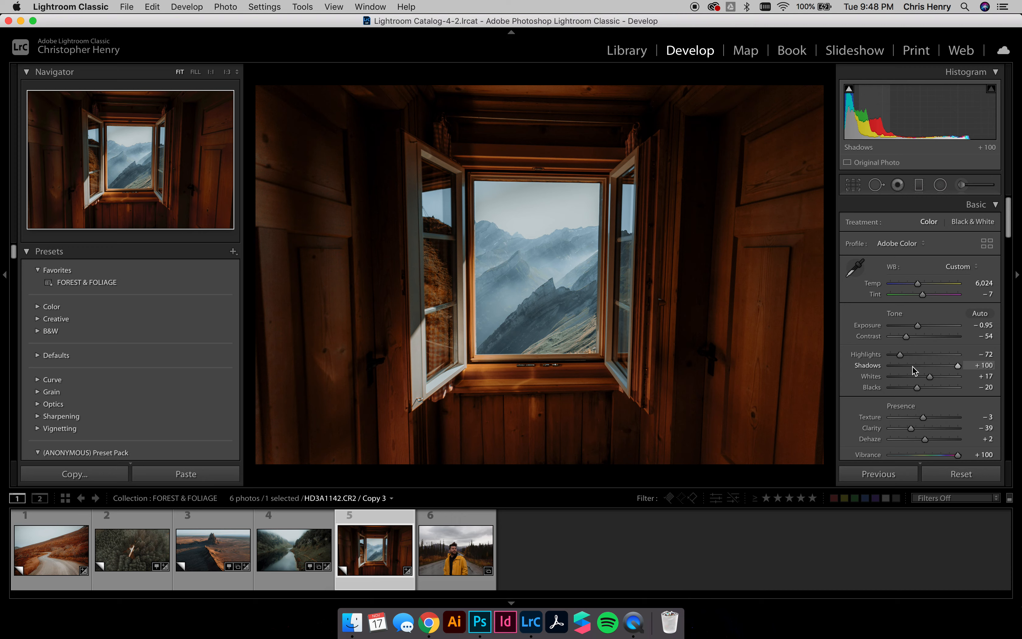
{"action": "scroll", "coordinate": [916, 390], "scroll_direction": "down", "scroll_amount": 4}
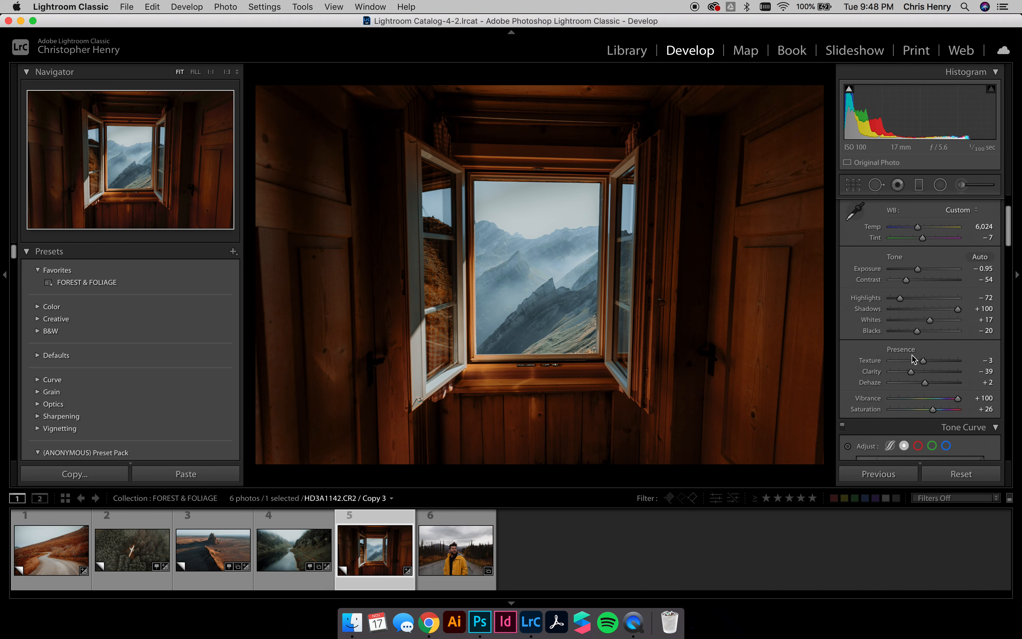
Set the window photo's Clarity to −13 and its HSL Luminance to Red +100 and Yellow +38.
{"action": "left_click_drag", "start_coordinate": [921, 359], "coordinate": [920, 359]}
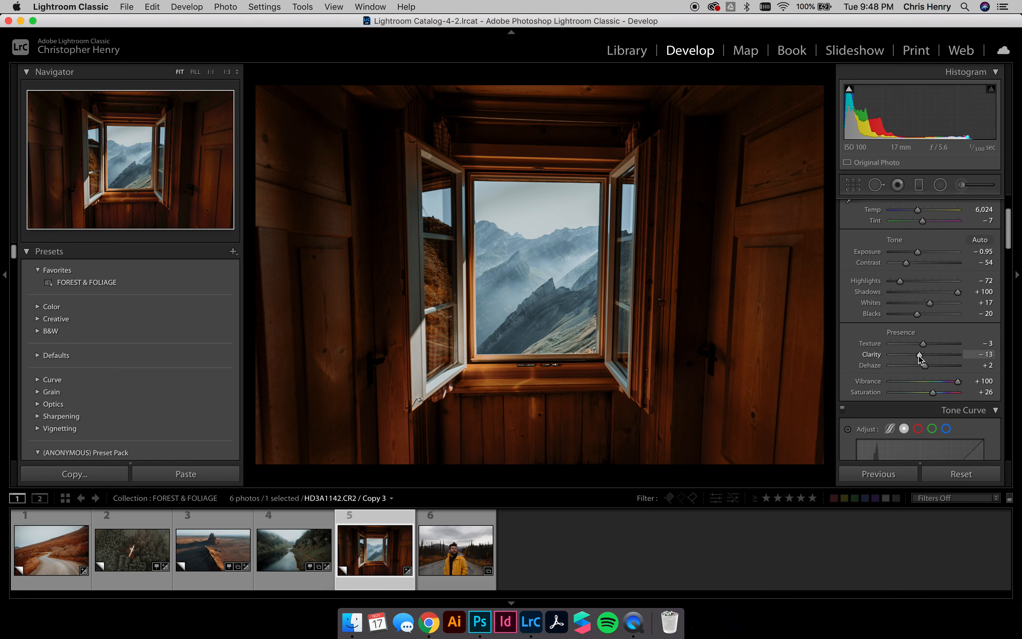
{"action": "scroll", "coordinate": [918, 354], "scroll_direction": "down", "scroll_amount": 10}
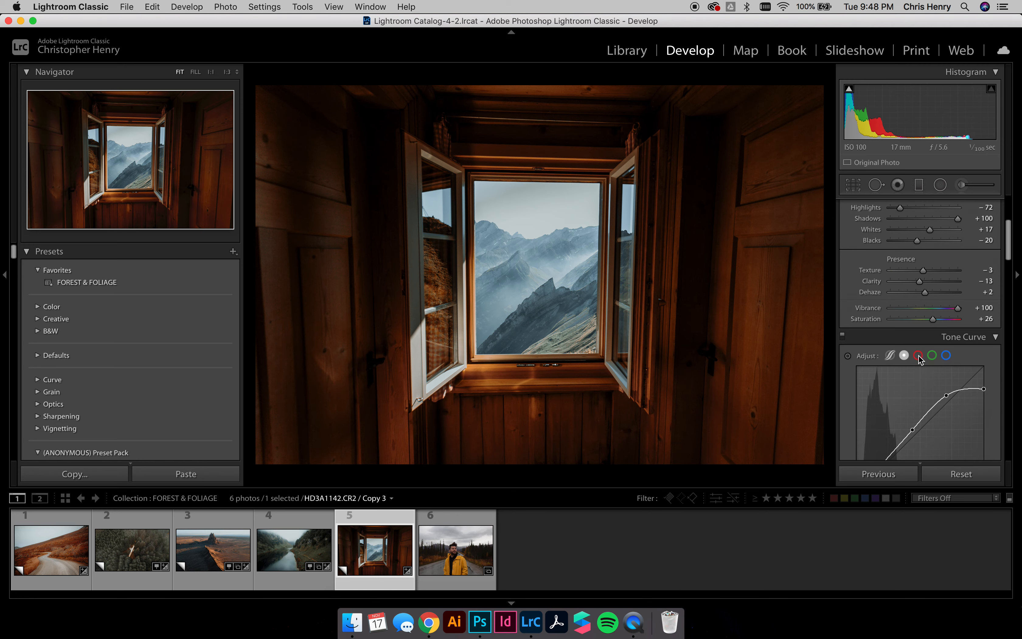
{"action": "scroll", "coordinate": [918, 355], "scroll_direction": "down", "scroll_amount": 6}
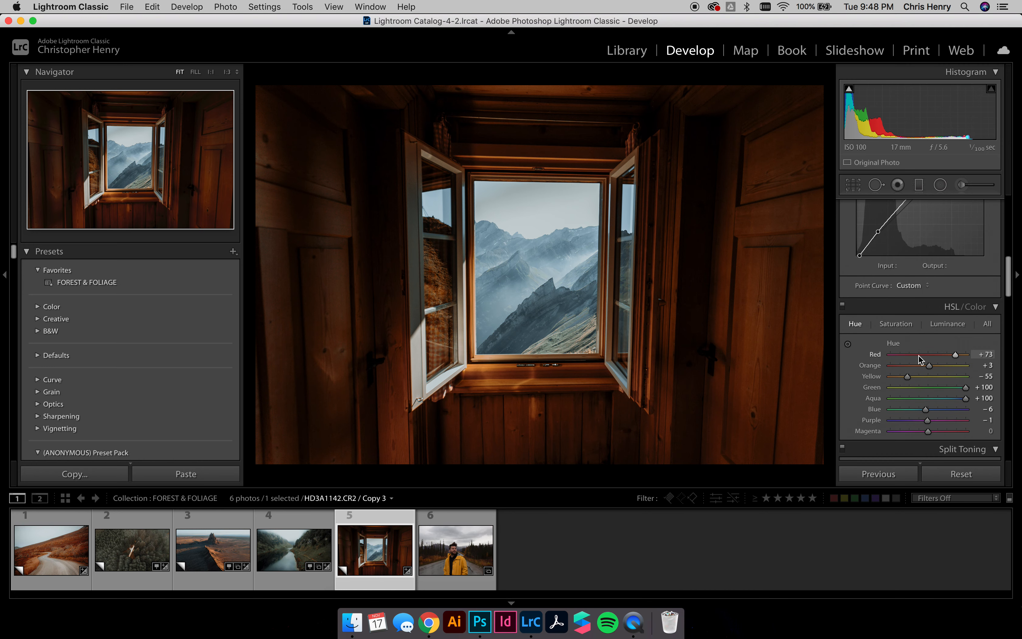
{"action": "left_click", "coordinate": [946, 323]}
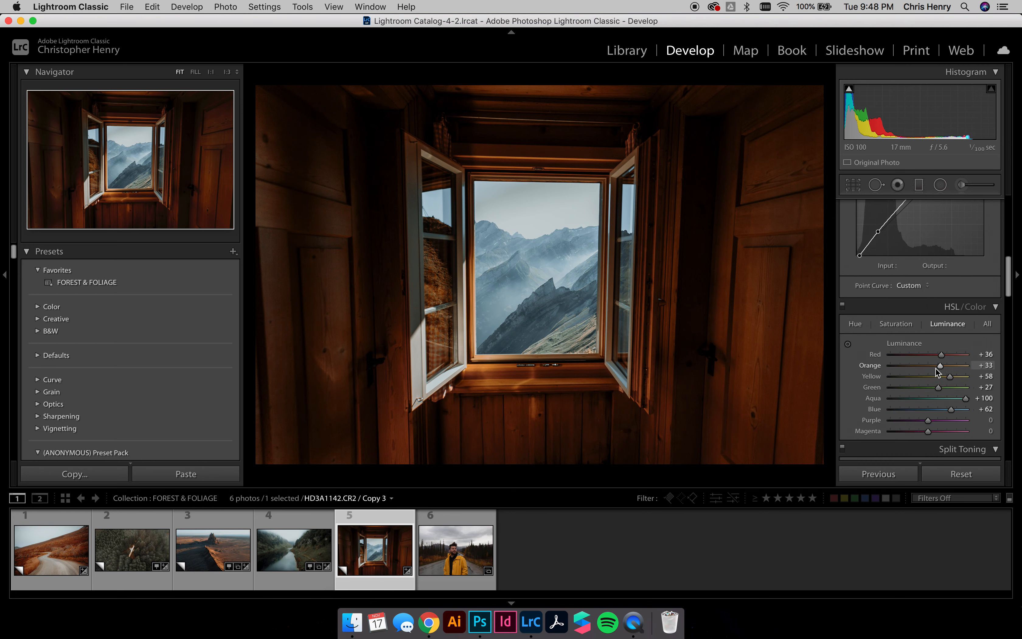
{"action": "left_click_drag", "start_coordinate": [950, 376], "coordinate": [970, 355]}
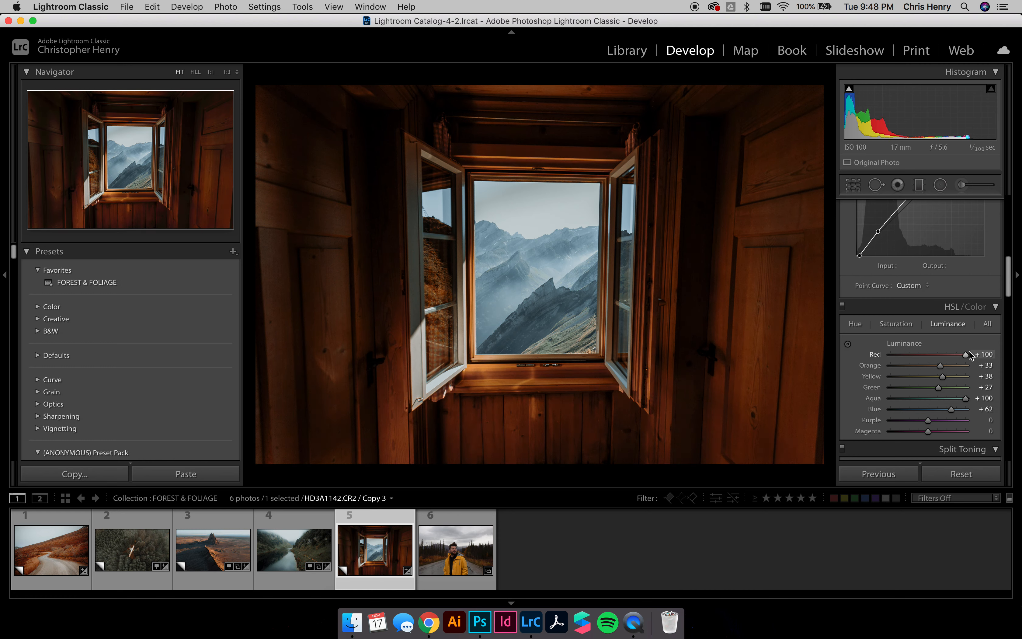
Slightly lower the window photo's HSL Orange saturation and adjust its crop, keeping the original aspect ratio.
{"action": "left_click", "coordinate": [901, 324]}
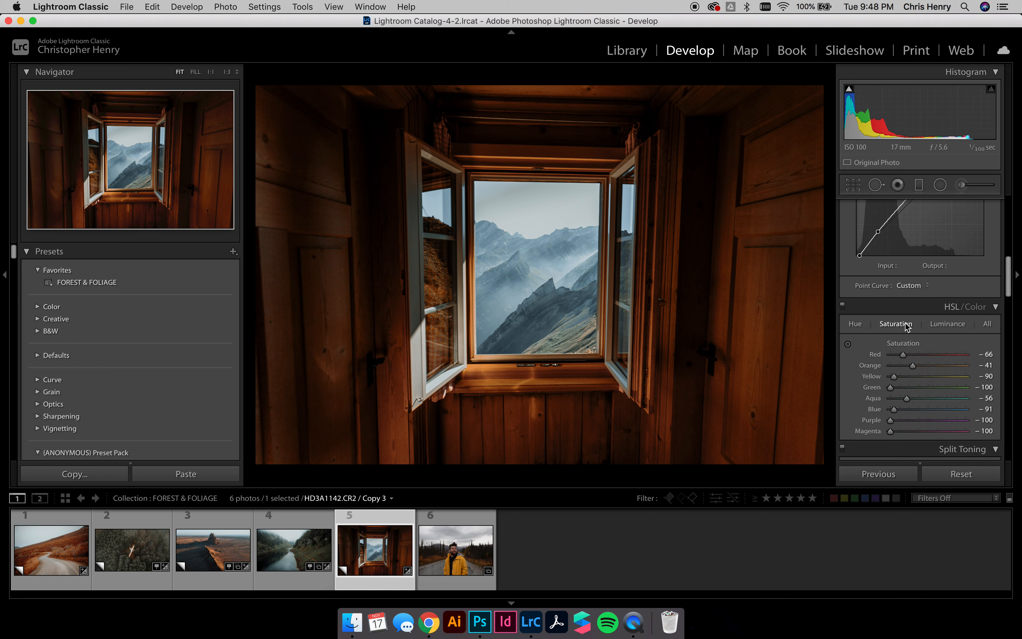
{"action": "left_click_drag", "start_coordinate": [912, 367], "coordinate": [908, 370]}
{"action": "left_click", "coordinate": [852, 185]}
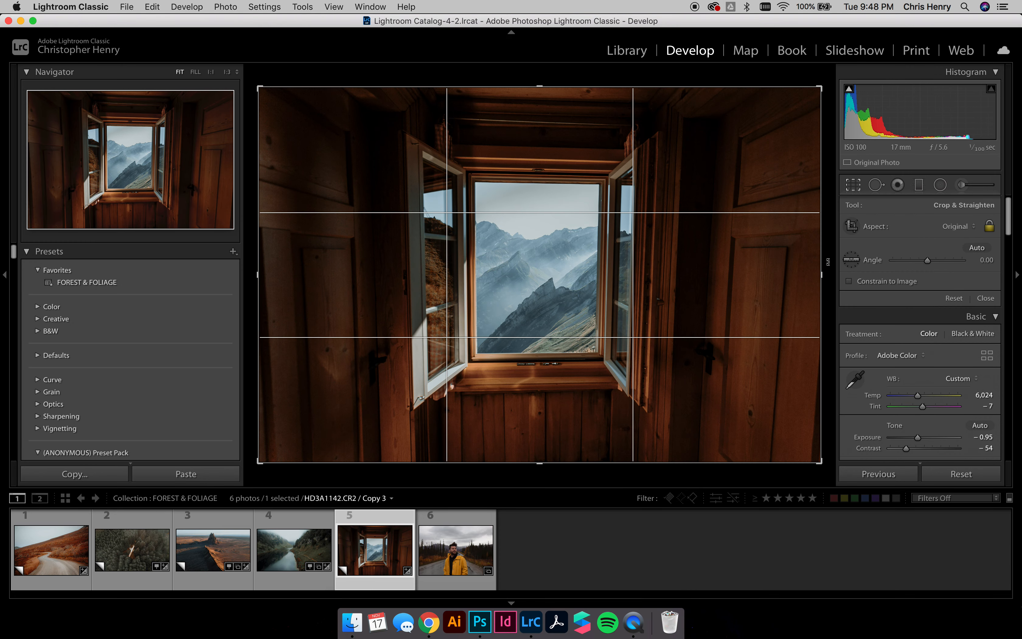
{"action": "key", "text": "Return"}
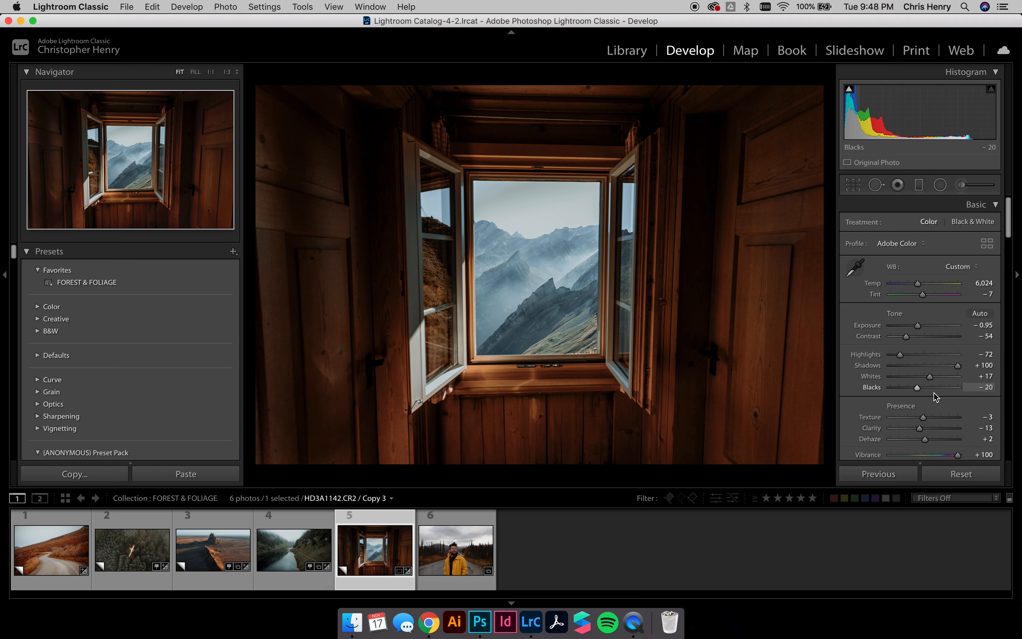
Reset the window photo's edits and undo the reset to compare before and after.
{"action": "left_click", "coordinate": [973, 478]}
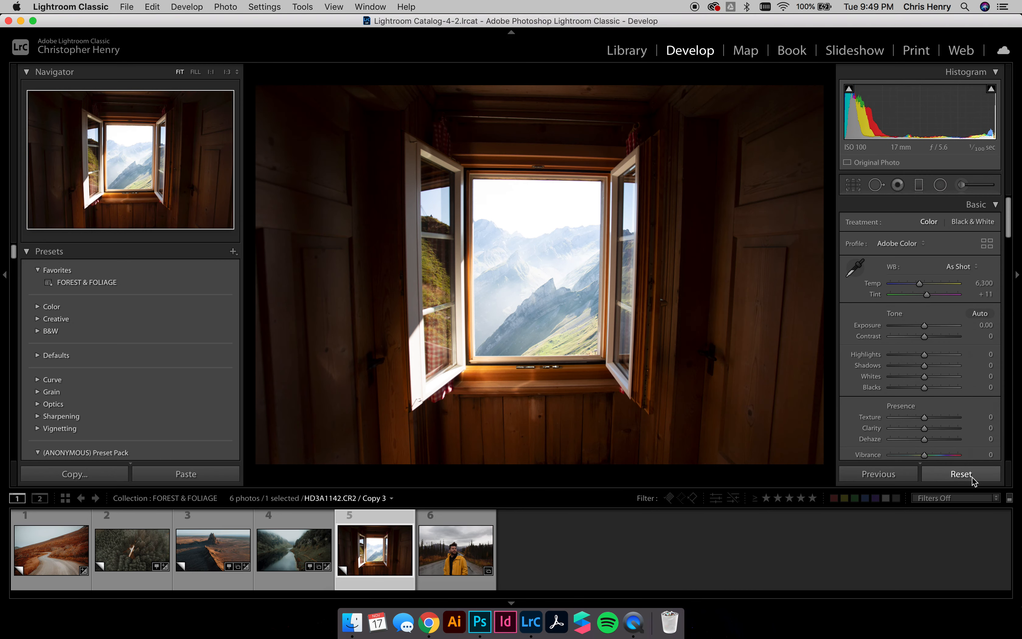
{"action": "key", "text": "super+z"}
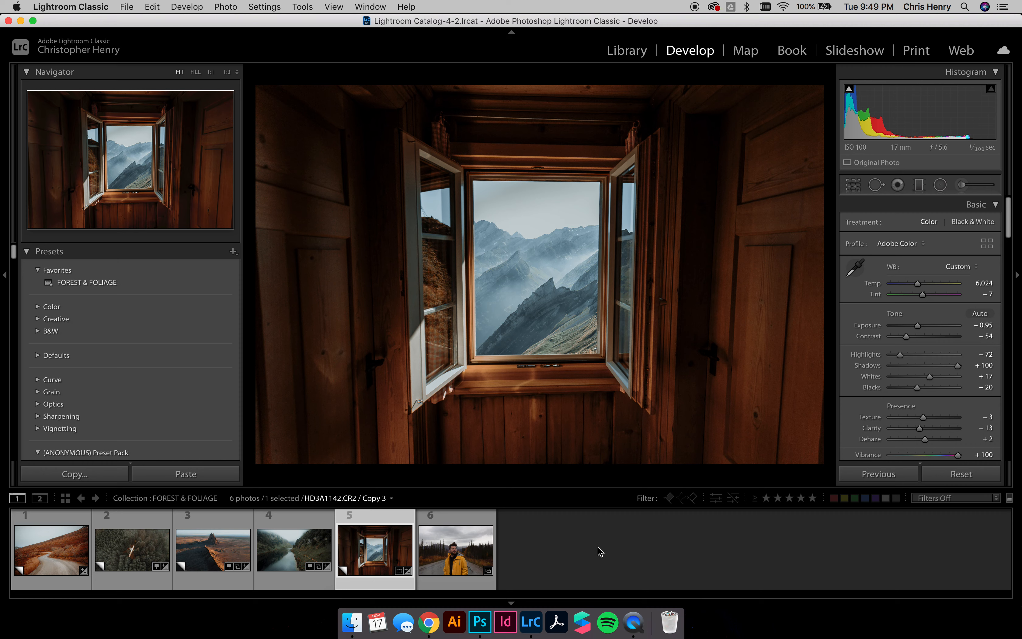
Apply the FOREST & FOLIAGE preset to the photo of the man in the yellow jacket, setting Exposure to −1.30 and Blacks to +59.
{"action": "left_click", "coordinate": [464, 553]}
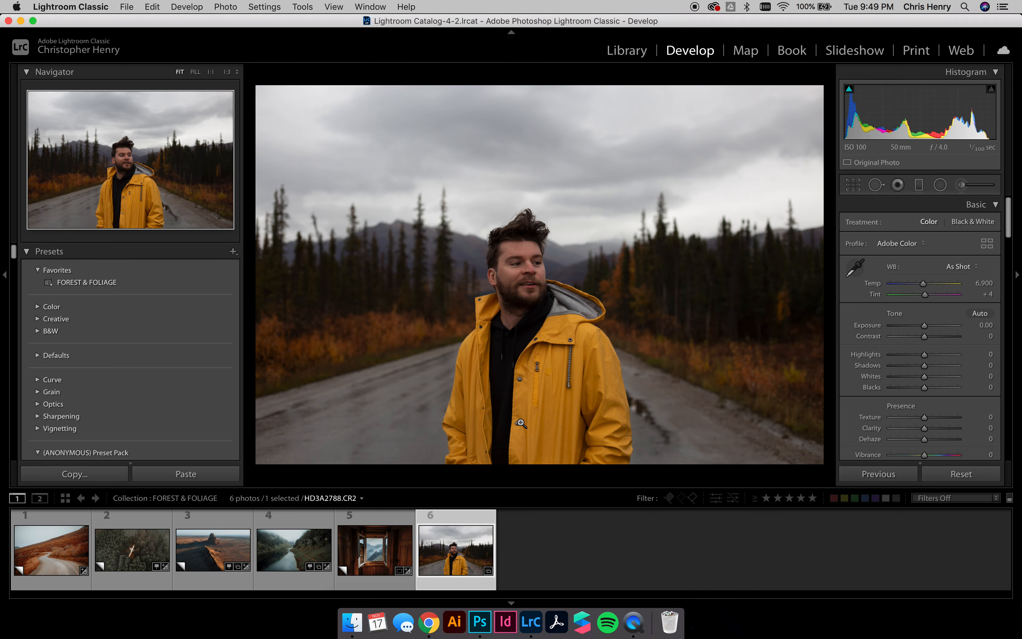
{"action": "left_click", "coordinate": [200, 282]}
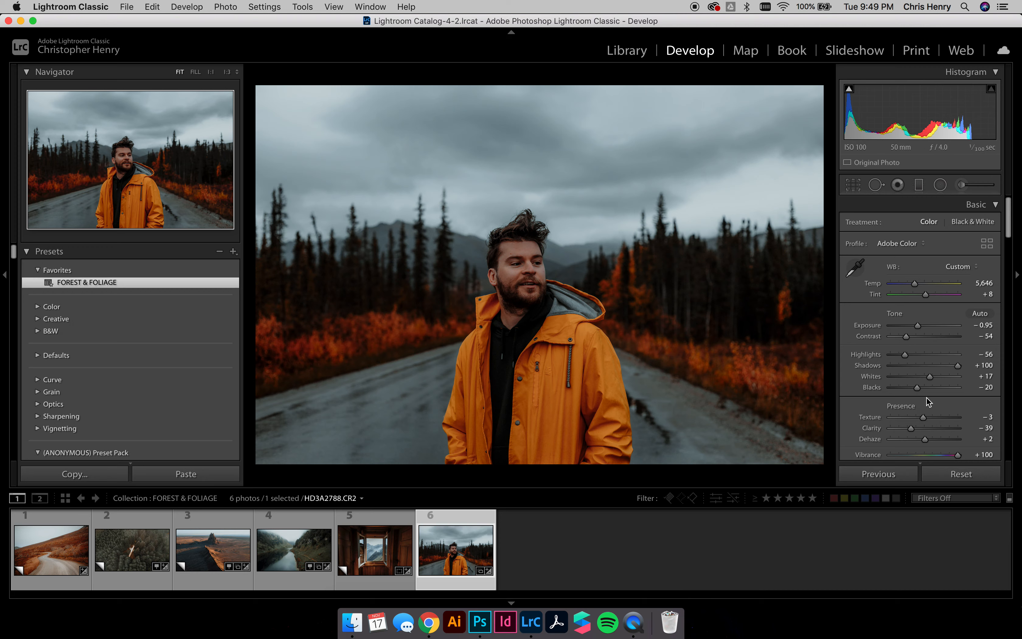
{"action": "left_click_drag", "start_coordinate": [931, 388], "coordinate": [940, 388]}
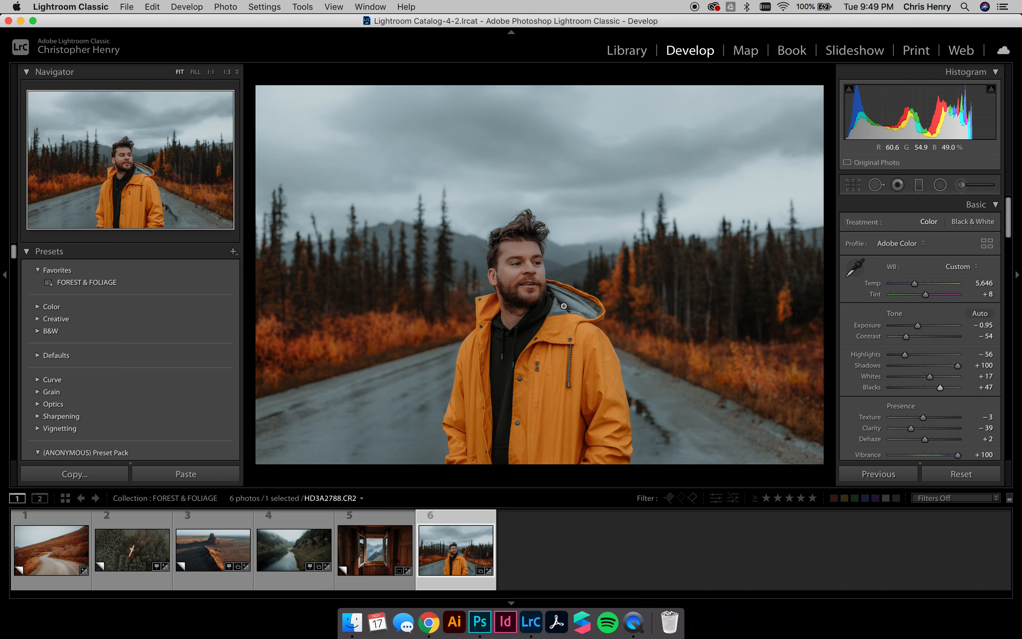
{"action": "left_click_drag", "start_coordinate": [916, 323], "coordinate": [915, 323]}
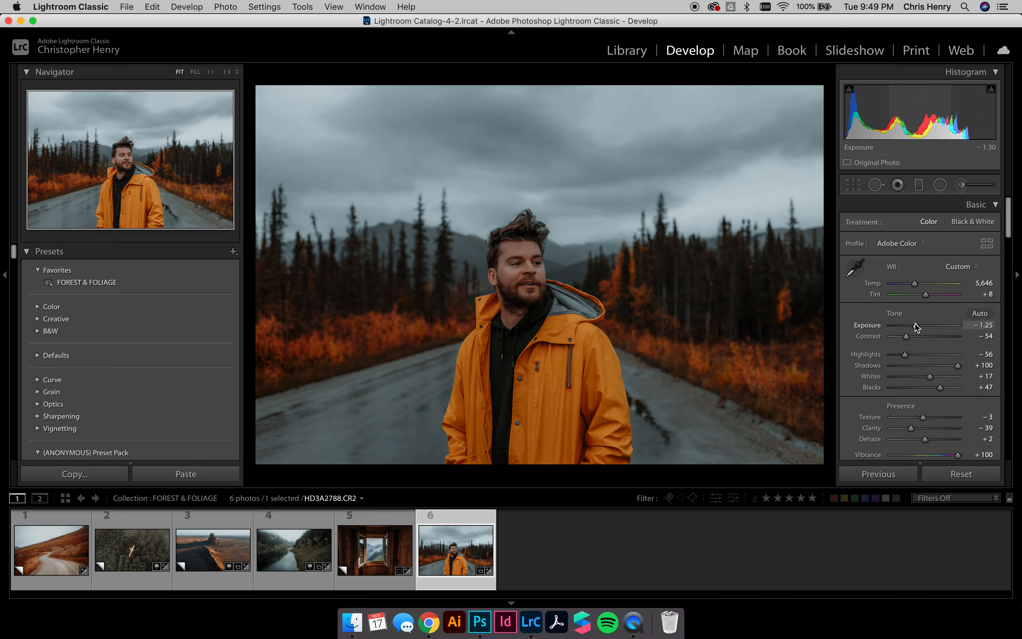
{"action": "left_click_drag", "start_coordinate": [940, 387], "coordinate": [944, 387]}
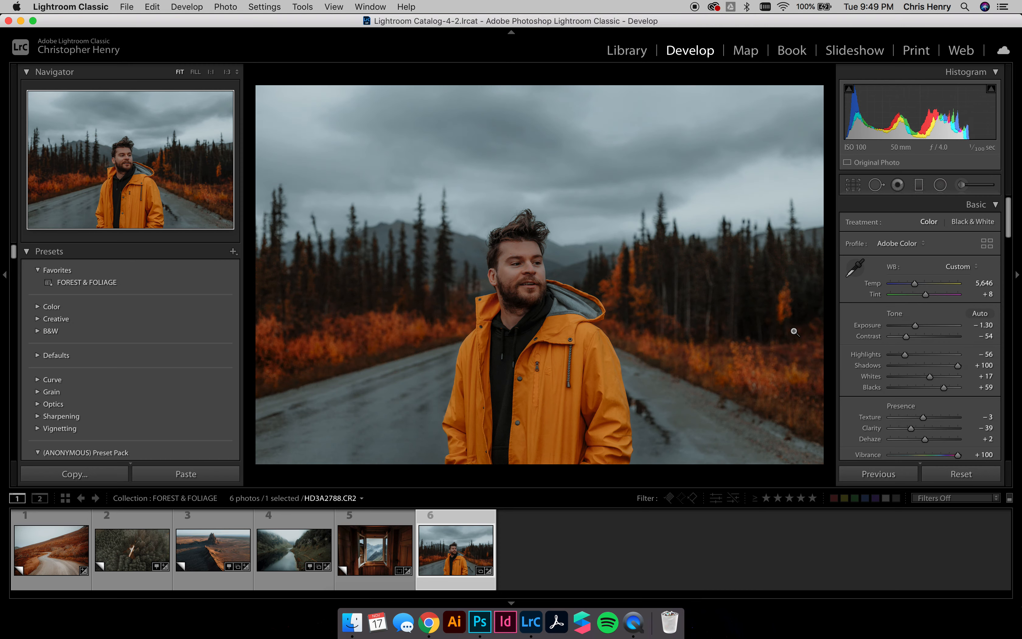
Set the portrait's Texture to +21 and lift the tone curve's shadow point to Input 43, Output 51.
{"action": "left_click", "coordinate": [518, 279]}
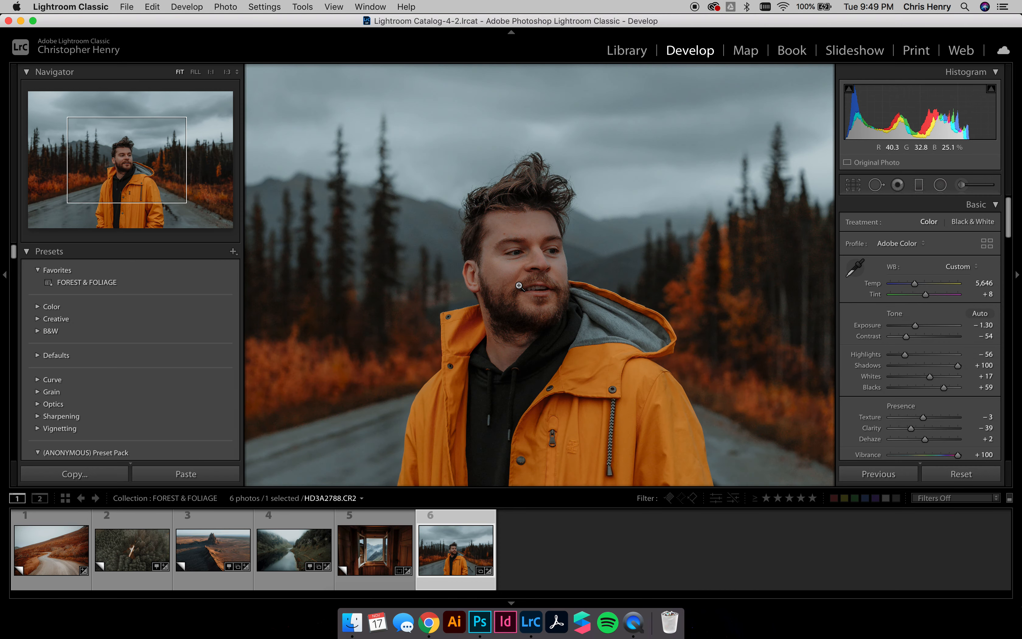
{"action": "left_click", "coordinate": [519, 286]}
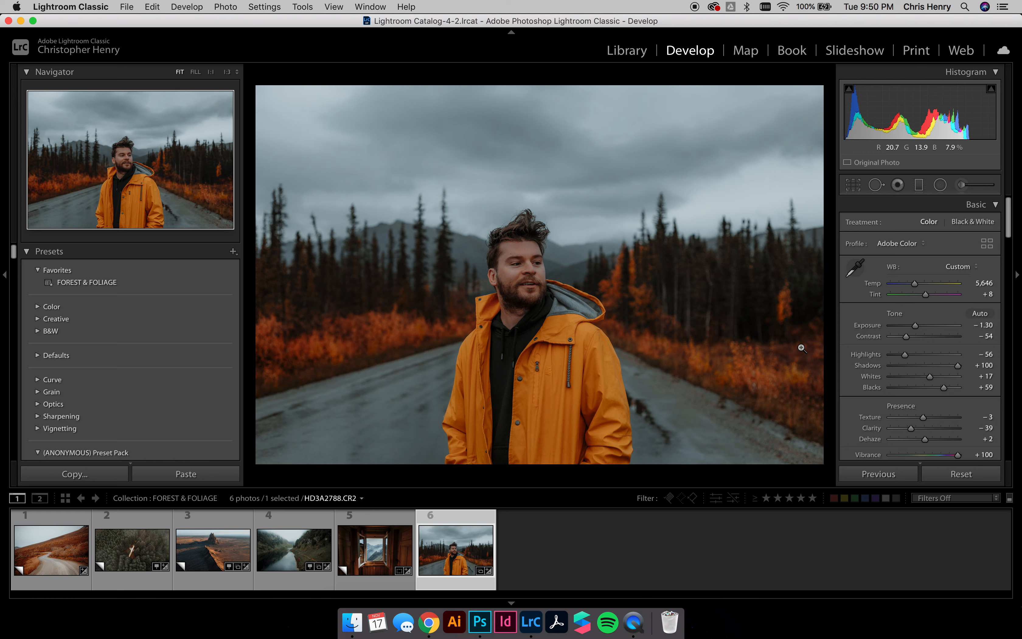
{"action": "left_click_drag", "start_coordinate": [925, 416], "coordinate": [934, 416]}
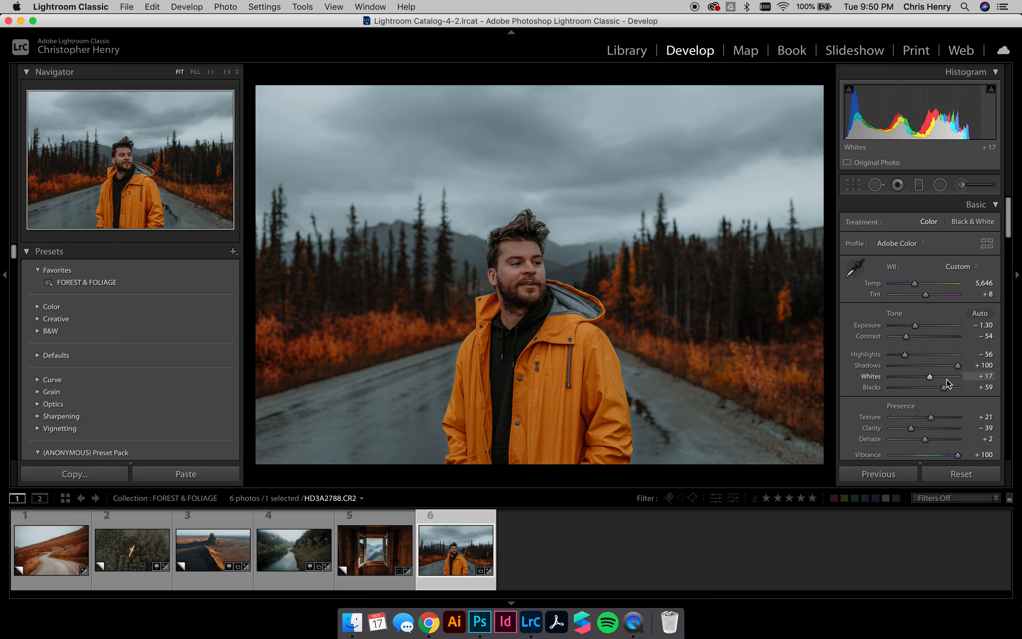
{"action": "scroll", "coordinate": [946, 385], "scroll_direction": "down", "scroll_amount": 6}
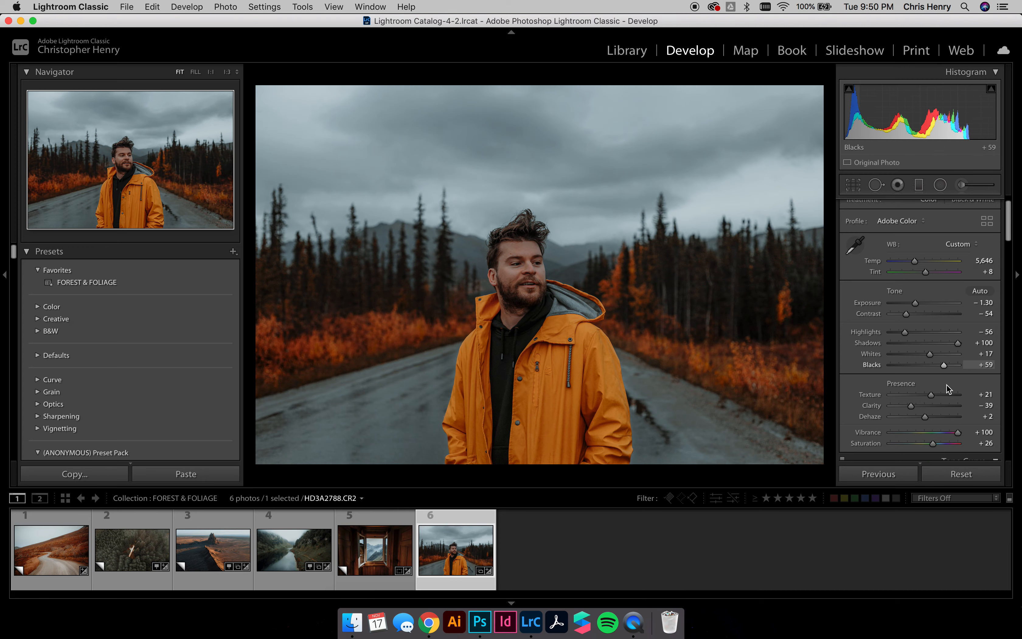
{"action": "scroll", "coordinate": [925, 385], "scroll_direction": "down", "scroll_amount": 1}
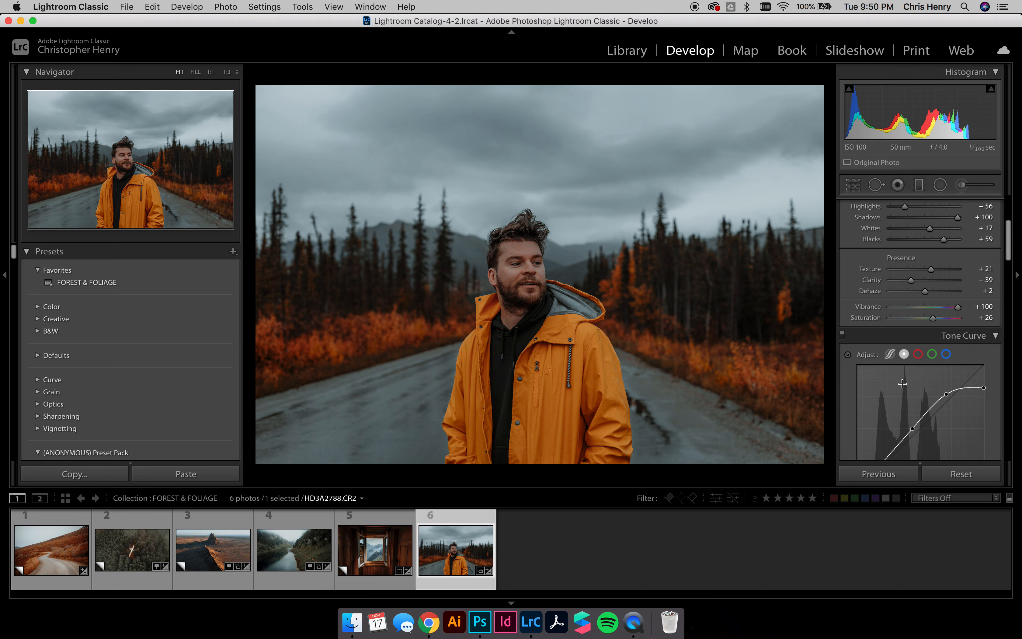
{"action": "scroll", "coordinate": [881, 410], "scroll_direction": "down", "scroll_amount": 2}
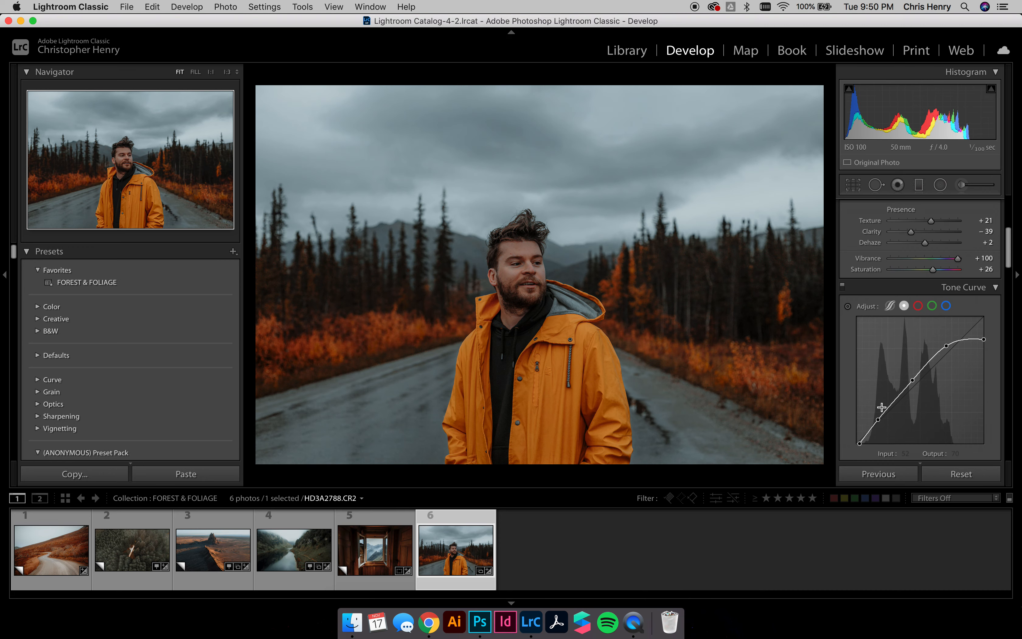
{"action": "left_click_drag", "start_coordinate": [878, 420], "coordinate": [877, 418]}
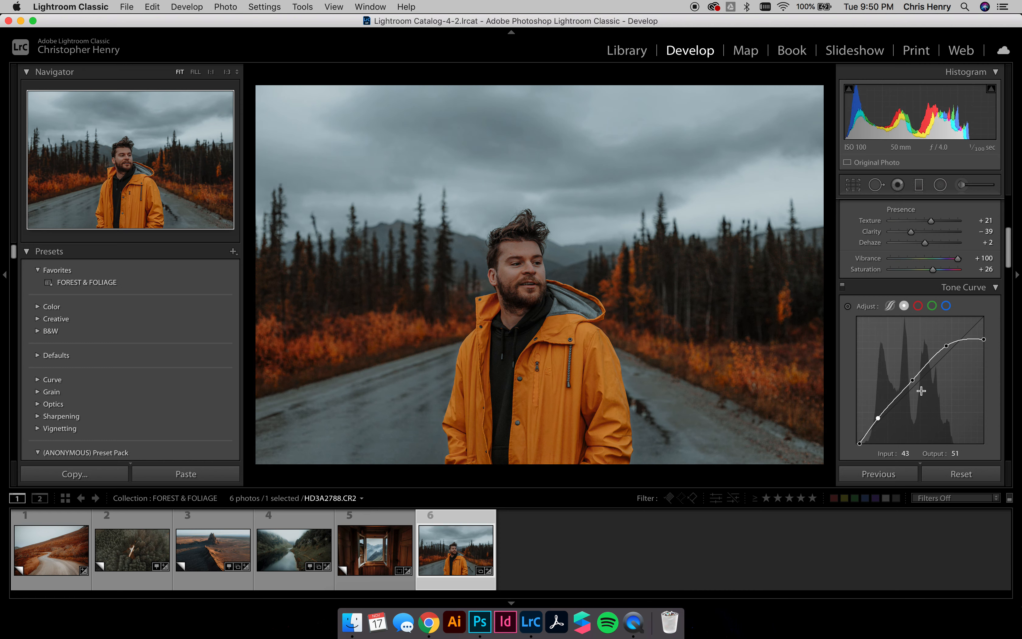
Set the portrait's white balance to Temp 5,584 and Tint −6, and raise Texture to +40.
{"action": "scroll", "coordinate": [922, 390], "scroll_direction": "up", "scroll_amount": 6}
{"action": "left_click_drag", "start_coordinate": [916, 282], "coordinate": [915, 282]}
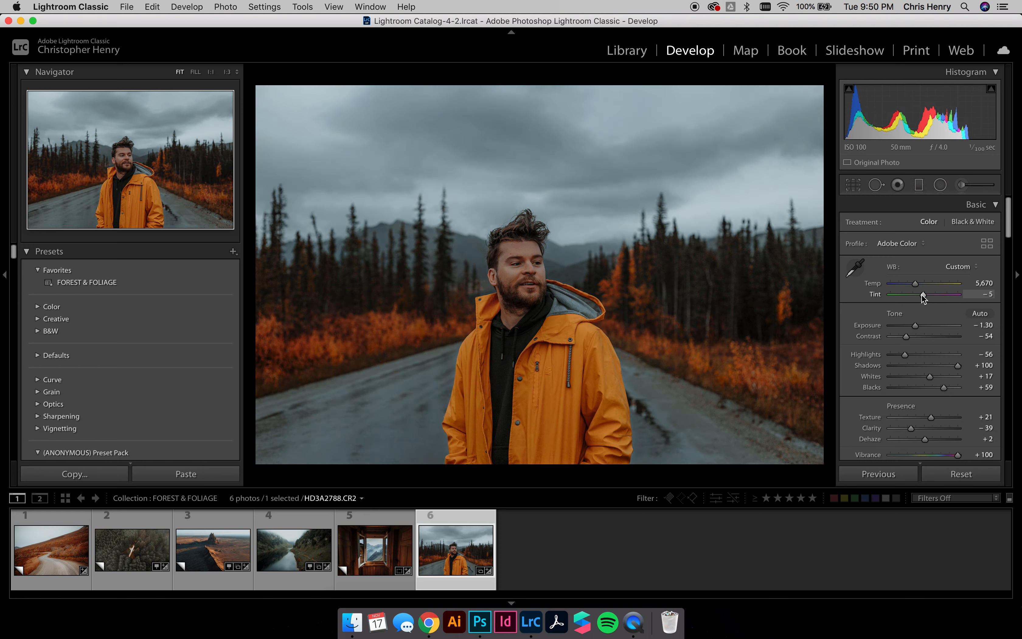
{"action": "left_click_drag", "start_coordinate": [915, 283], "coordinate": [914, 287]}
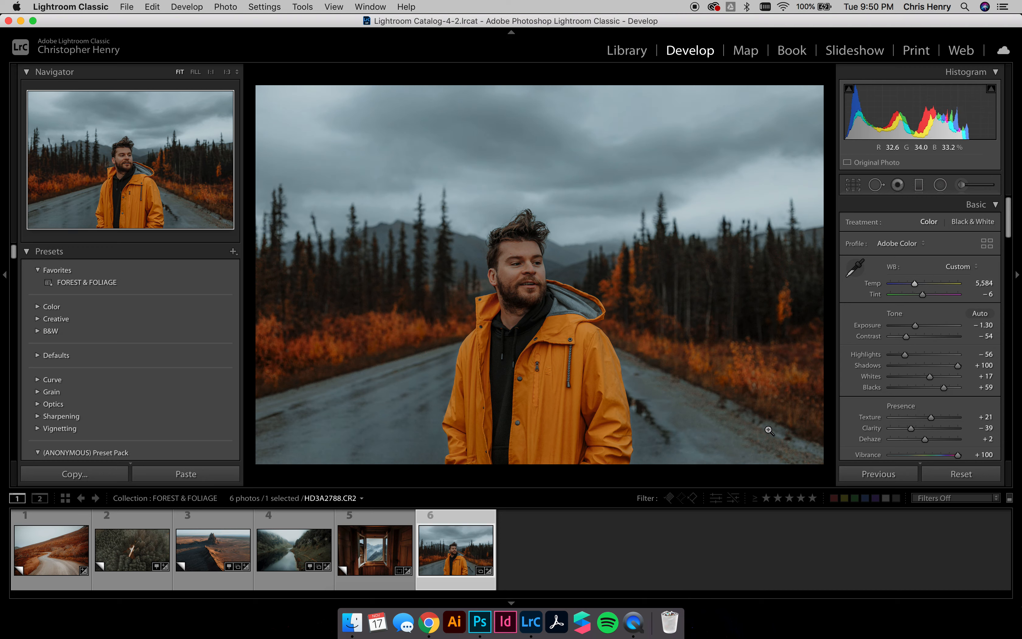
{"action": "scroll", "coordinate": [919, 404], "scroll_direction": "down", "scroll_amount": 2}
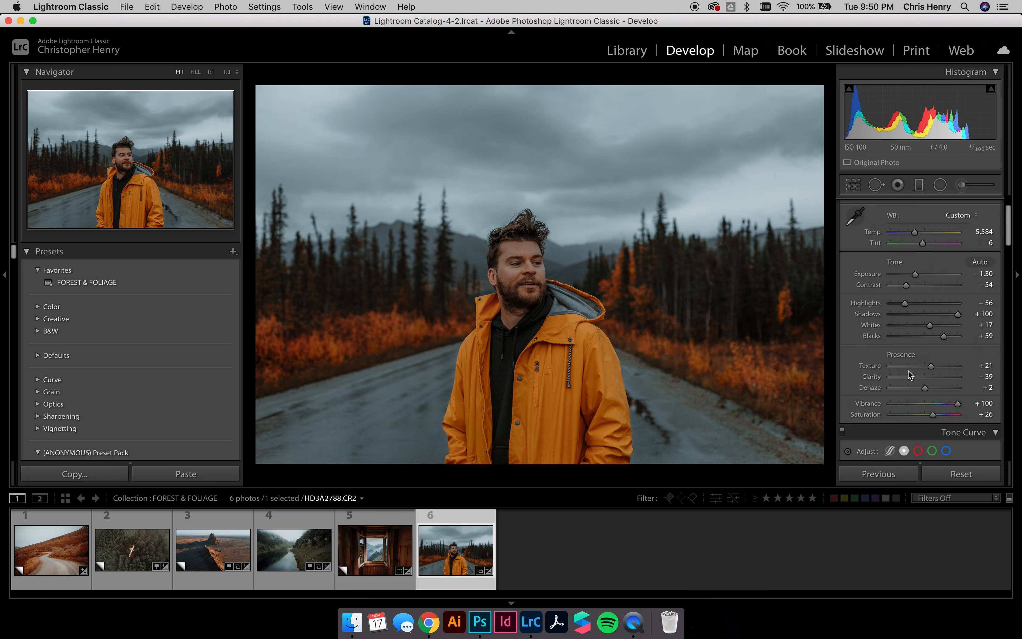
{"action": "left_click_drag", "start_coordinate": [927, 366], "coordinate": [934, 365]}
Set the portrait's HSL Hue to Red +2, Orange +12, Yellow −39, and its Luminance to Red +23, Orange +47, Yellow +45.
{"action": "scroll", "coordinate": [933, 391], "scroll_direction": "down", "scroll_amount": 5}
{"action": "scroll", "coordinate": [933, 391], "scroll_direction": "down", "scroll_amount": 4}
{"action": "left_click", "coordinate": [854, 292]}
{"action": "left_click_drag", "start_coordinate": [909, 342], "coordinate": [935, 334]}
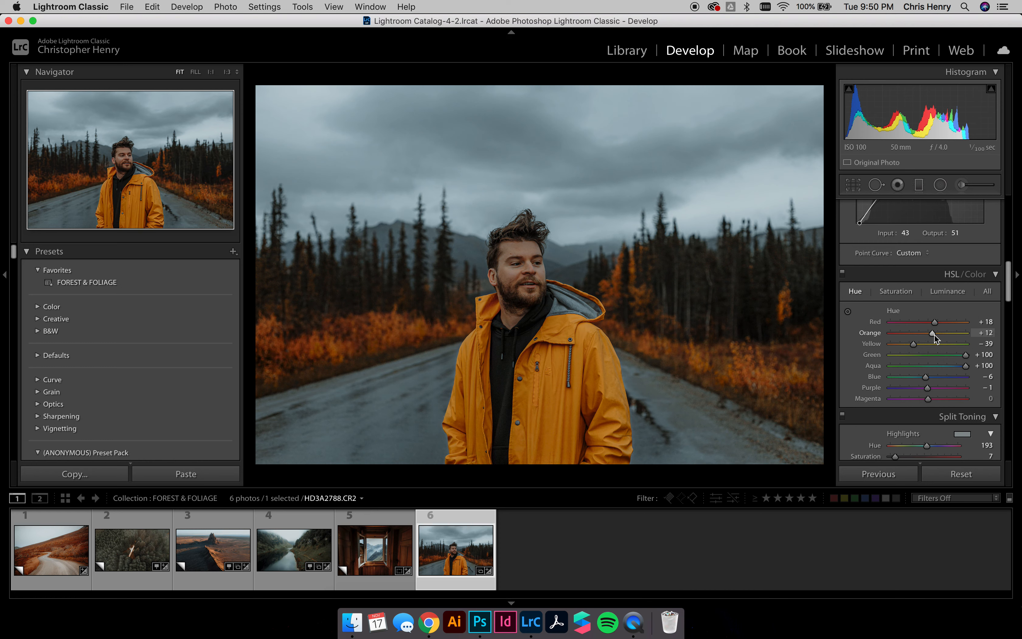
{"action": "left_click_drag", "start_coordinate": [935, 319], "coordinate": [931, 322]}
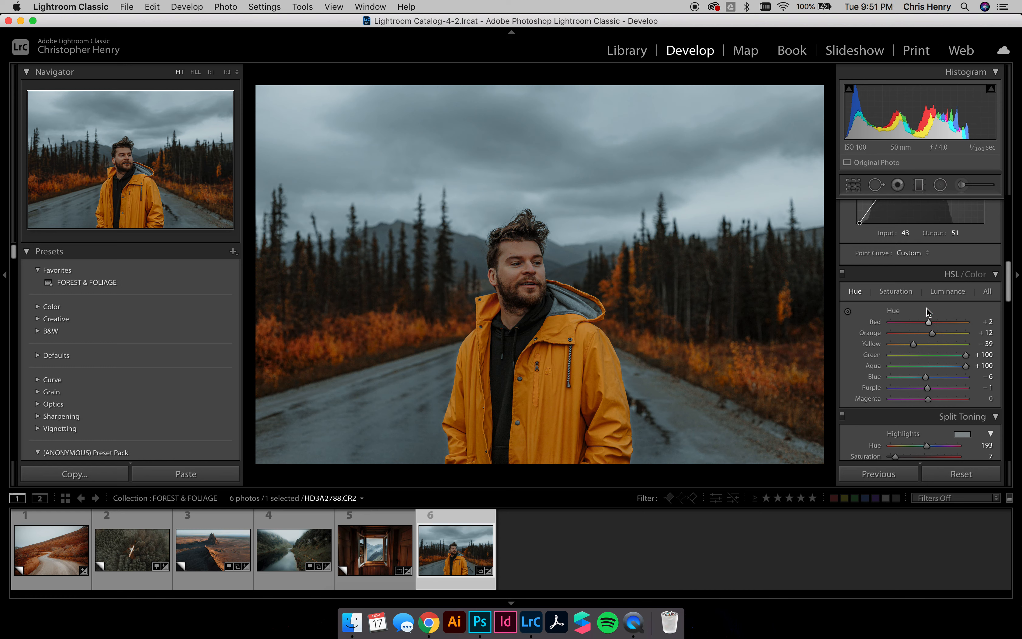
{"action": "left_click", "coordinate": [941, 290]}
{"action": "left_click_drag", "start_coordinate": [951, 346], "coordinate": [937, 323]}
Draw a graduated filter over the portrait's sky, fading from the photo's upper edge down to the man's chin.
{"action": "scroll", "coordinate": [937, 323], "scroll_direction": "up", "scroll_amount": 2}
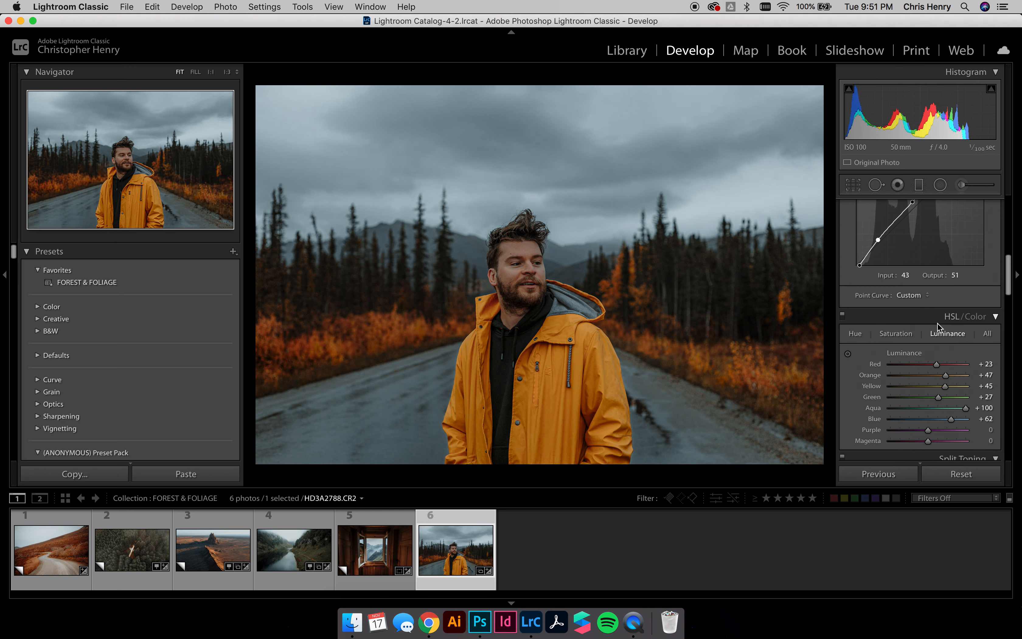
{"action": "scroll", "coordinate": [938, 323], "scroll_direction": "up", "scroll_amount": 3}
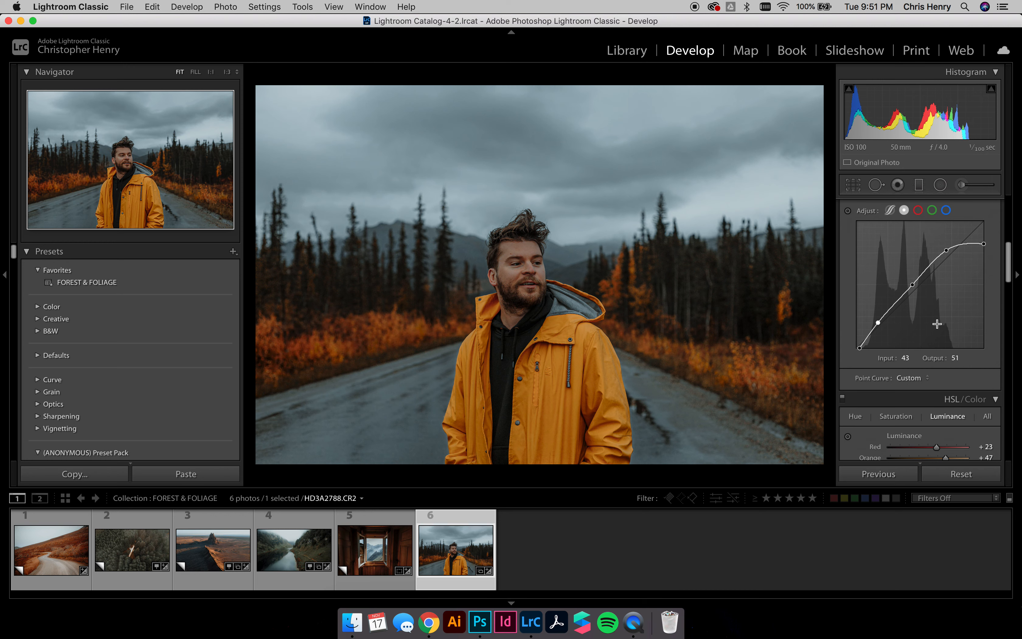
{"action": "left_click", "coordinate": [918, 188]}
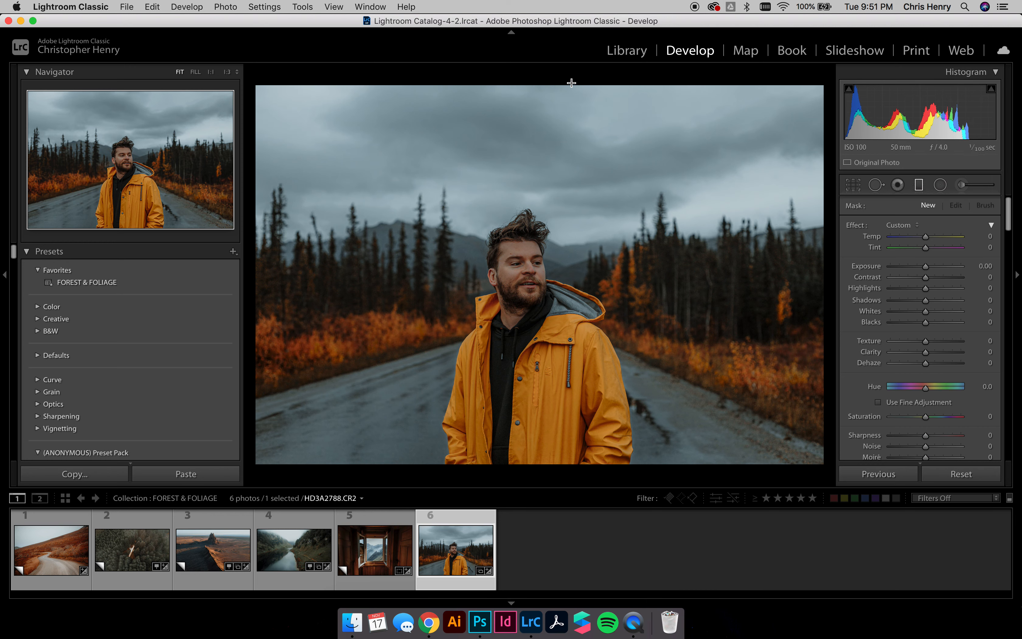
{"action": "left_click_drag", "start_coordinate": [571, 82], "coordinate": [555, 296]}
{"action": "left_click_drag", "start_coordinate": [668, 92], "coordinate": [674, 38]}
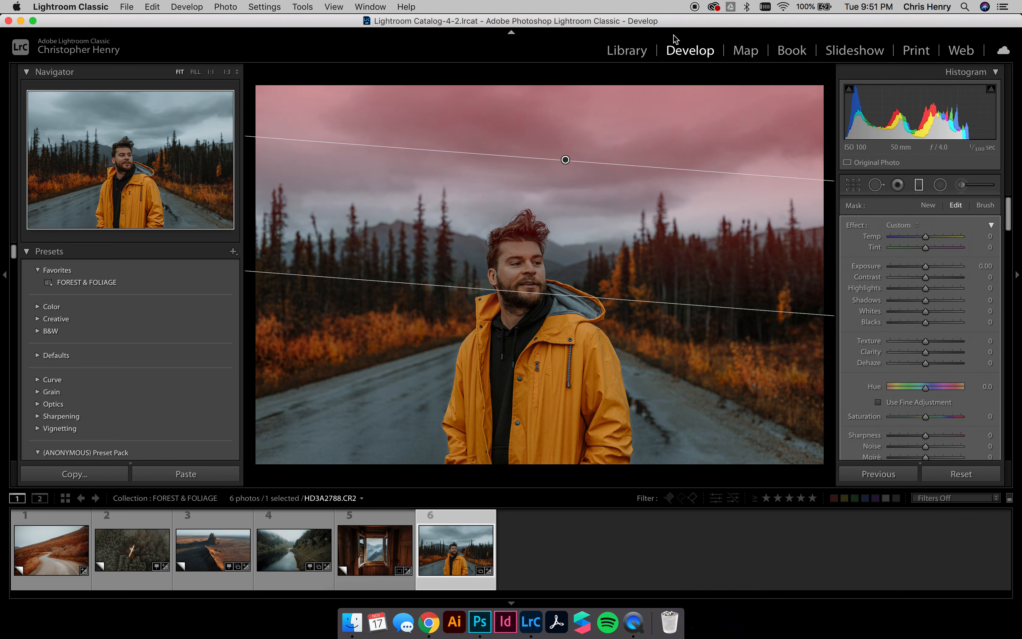
{"action": "left_click_drag", "start_coordinate": [565, 159], "coordinate": [564, 167]}
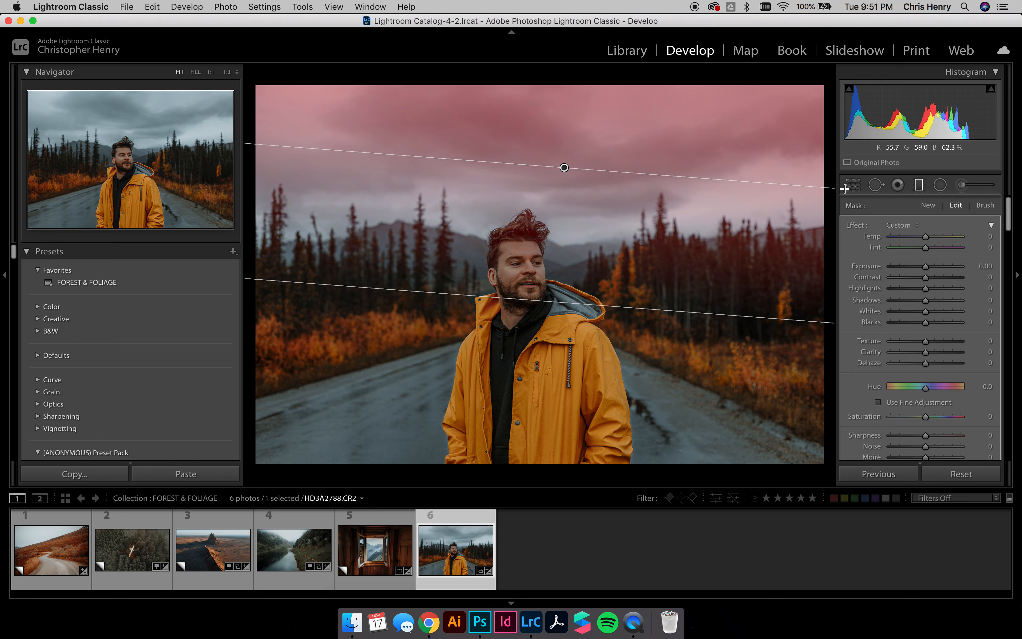
Set the sky filter's Exposure to −1.43, nearly level its gradient, raise its lower boundary slightly and close the filter.
{"action": "left_click_drag", "start_coordinate": [925, 266], "coordinate": [910, 267]}
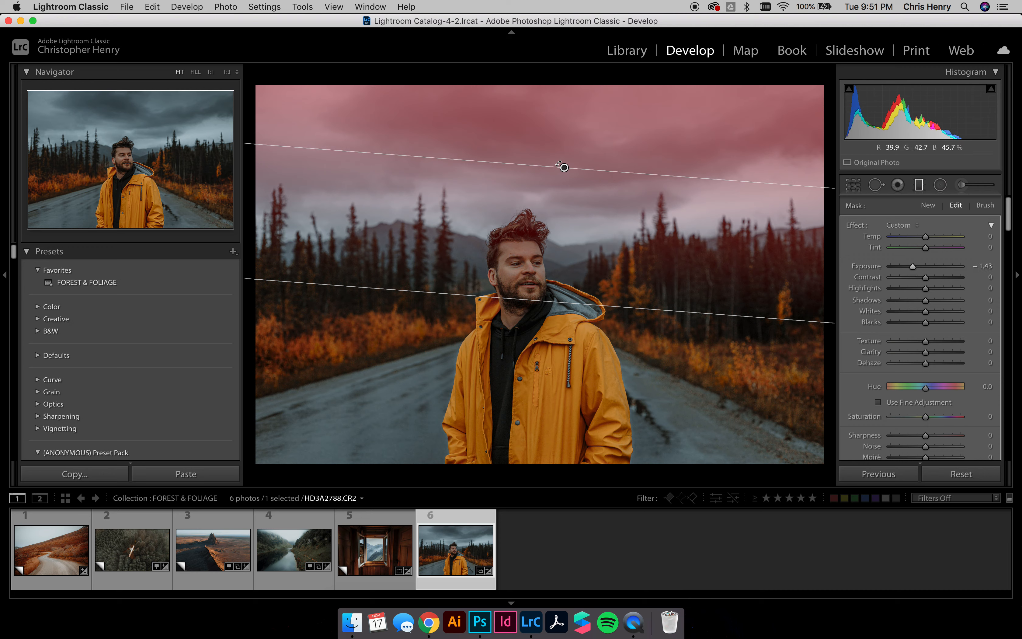
{"action": "left_click_drag", "start_coordinate": [564, 167], "coordinate": [564, 167]}
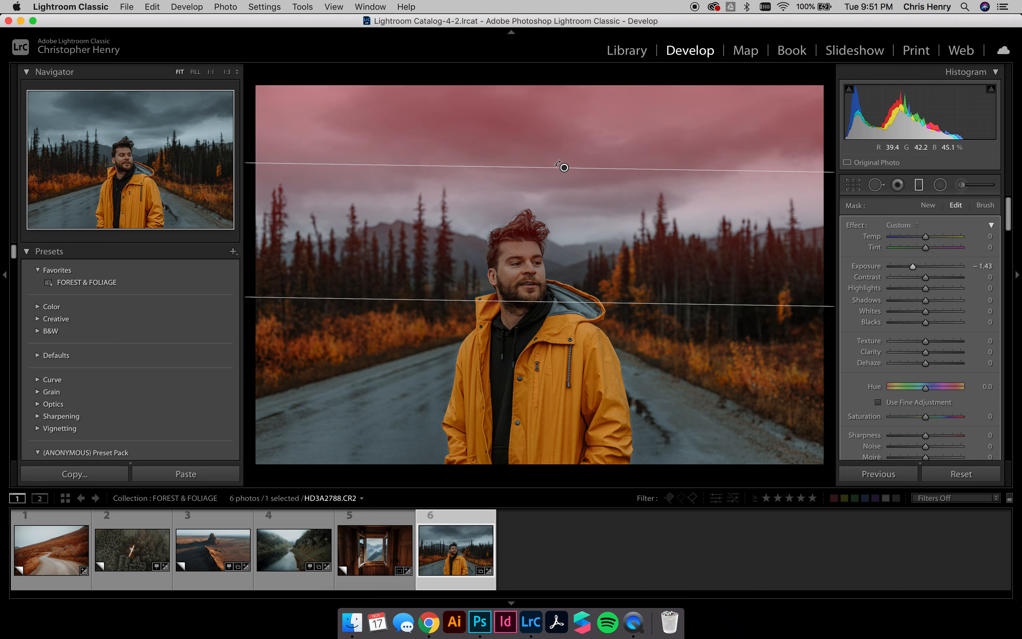
{"action": "left_click_drag", "start_coordinate": [585, 304], "coordinate": [584, 292]}
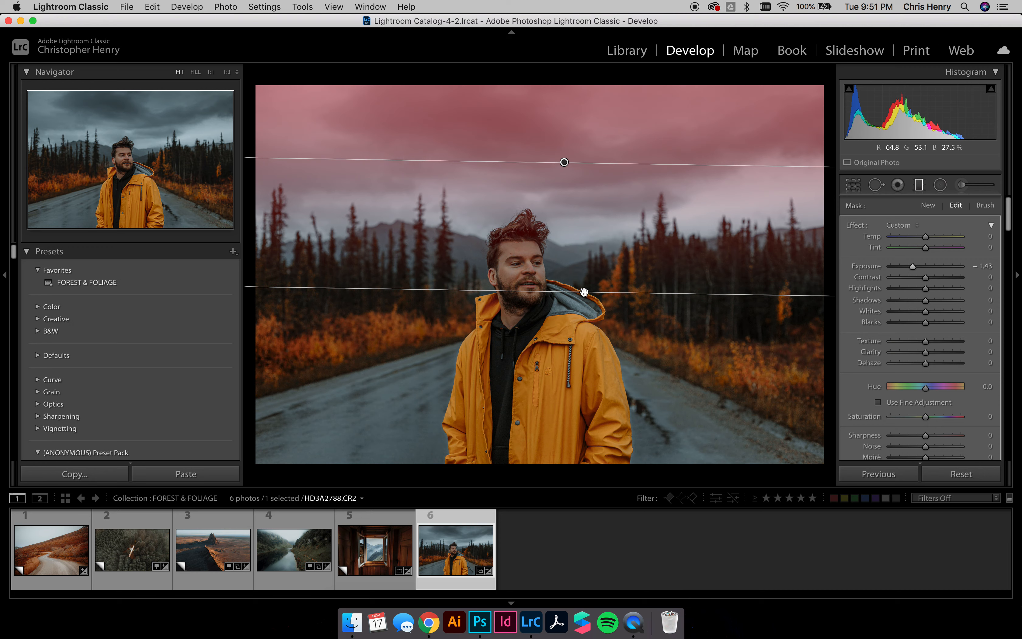
{"action": "left_click", "coordinate": [625, 203]}
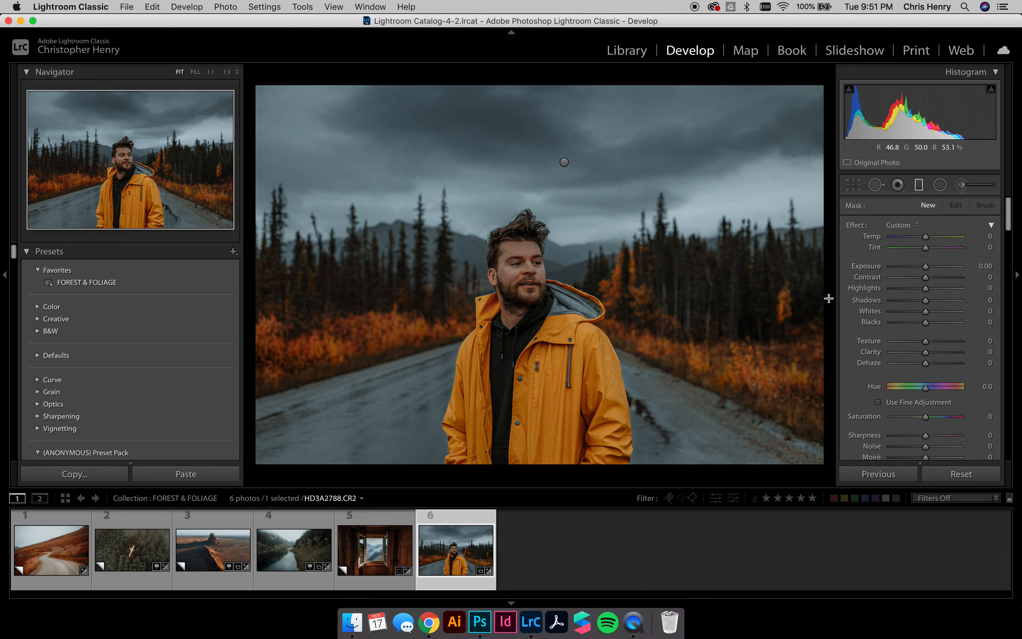
{"action": "scroll", "coordinate": [967, 420], "scroll_direction": "down", "scroll_amount": 3}
{"action": "scroll", "coordinate": [971, 425], "scroll_direction": "down", "scroll_amount": 2}
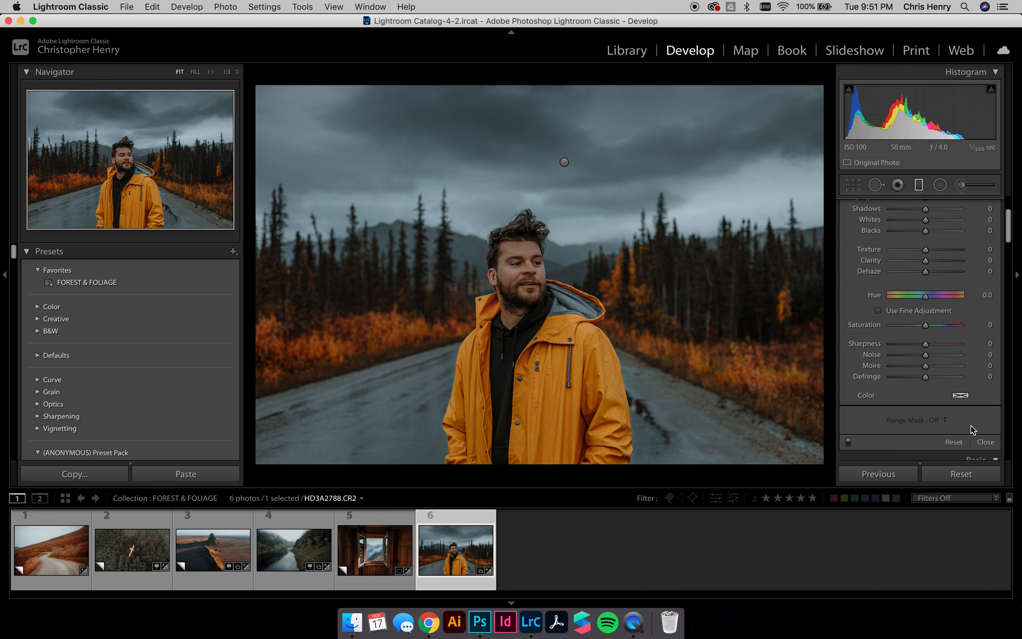
{"action": "left_click", "coordinate": [985, 441]}
Move the portrait's upper tone curve point to Input 172, Output 198.
{"action": "scroll", "coordinate": [982, 443], "scroll_direction": "down", "scroll_amount": 3}
{"action": "left_click_drag", "start_coordinate": [945, 404], "coordinate": [942, 402]}
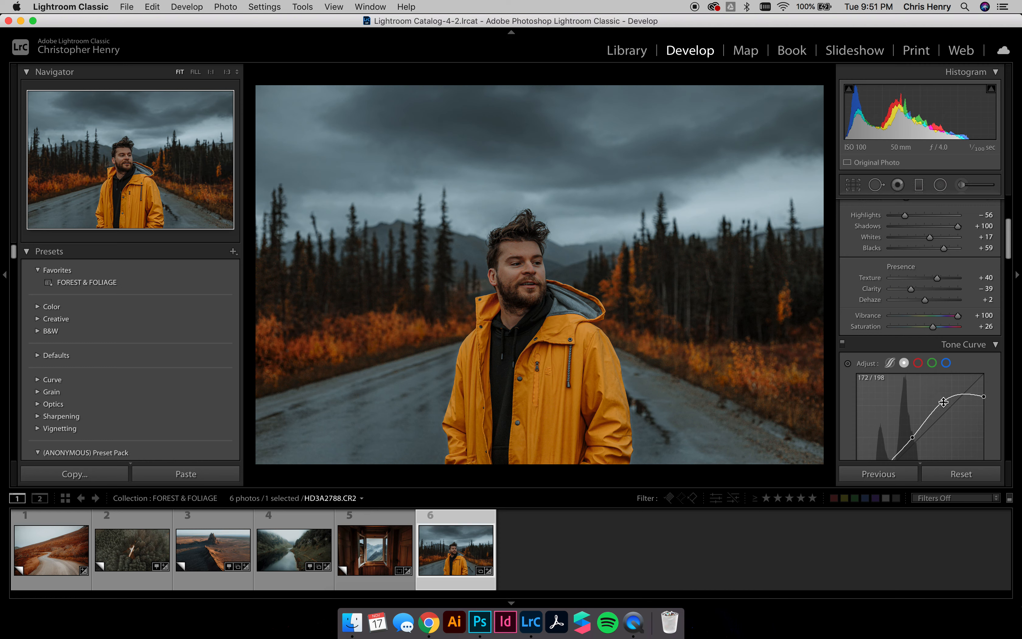
Reset the portrait's edits and undo the reset to compare before and after.
{"action": "left_click", "coordinate": [960, 473]}
{"action": "key", "text": "super+z"}
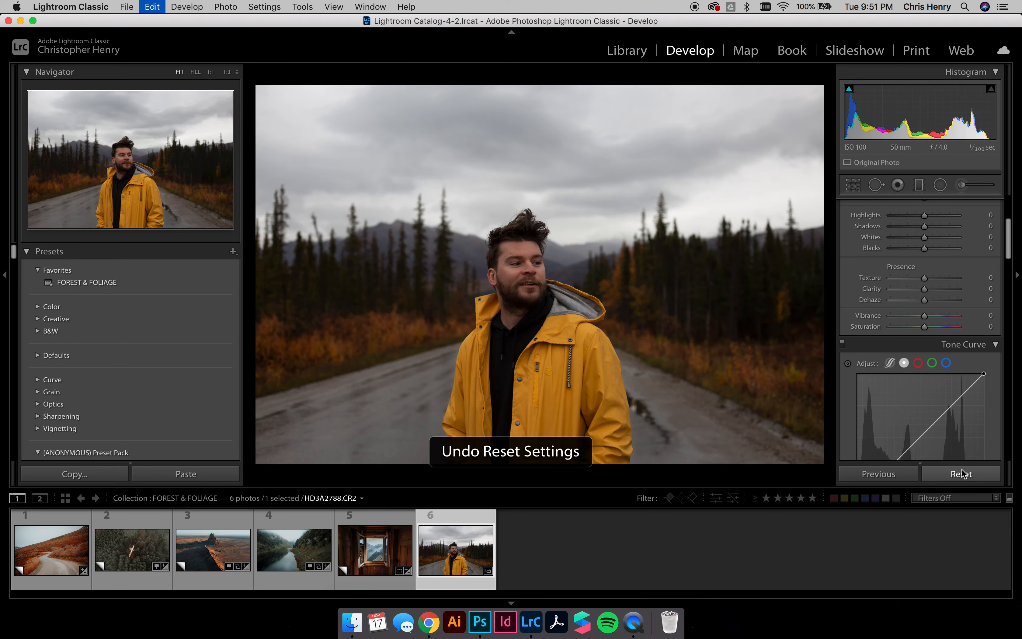